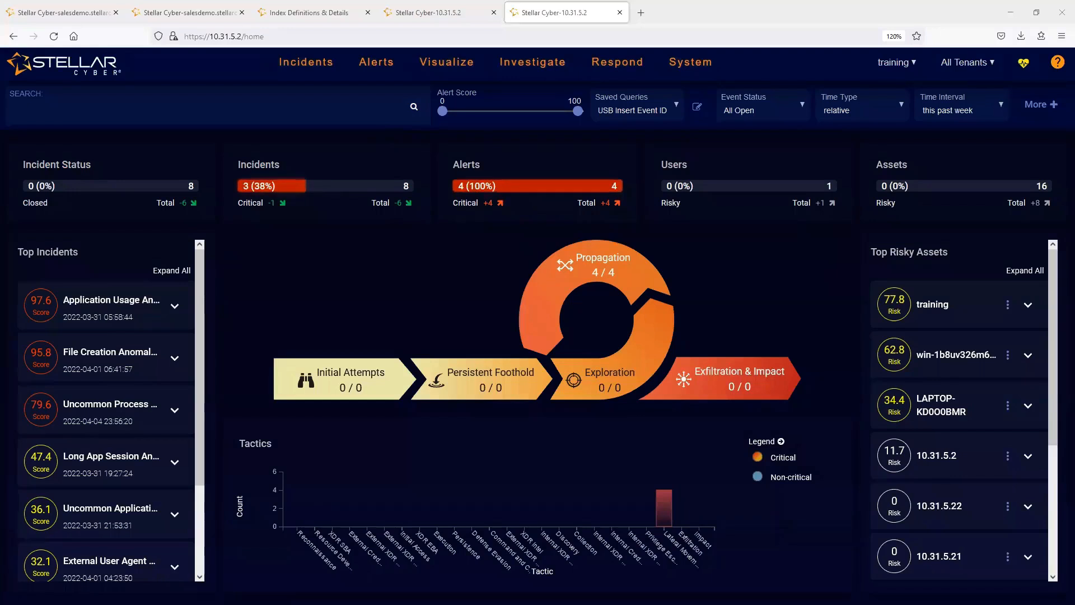
- Browse the report list and the dashboard collections, viewing the General Reports and PCI Reports groups
{"action": "mouse_move", "coordinate": [616, 63]}
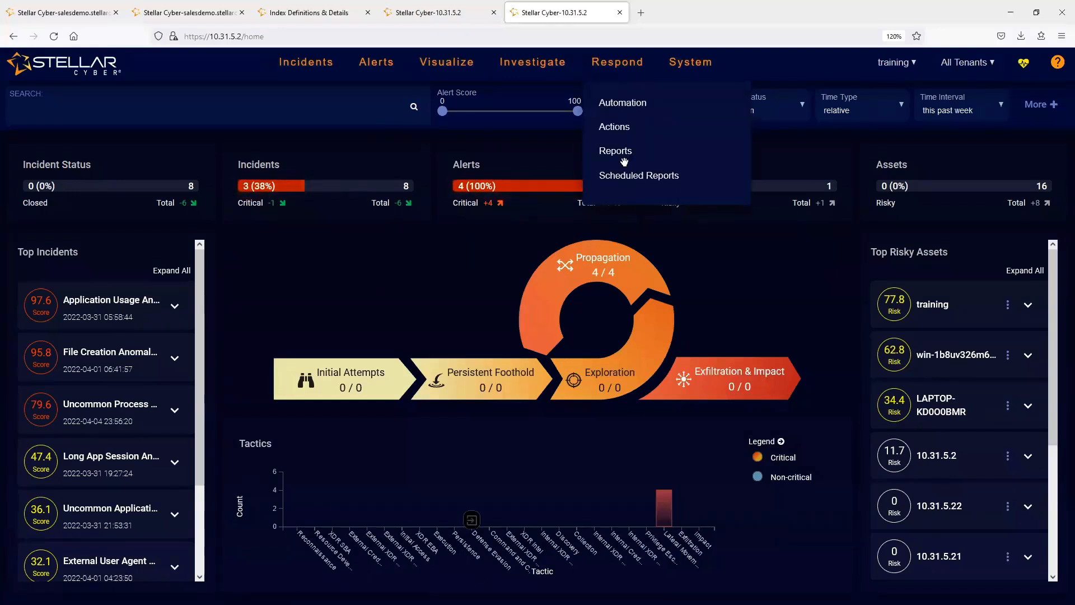
{"action": "left_click", "coordinate": [614, 156]}
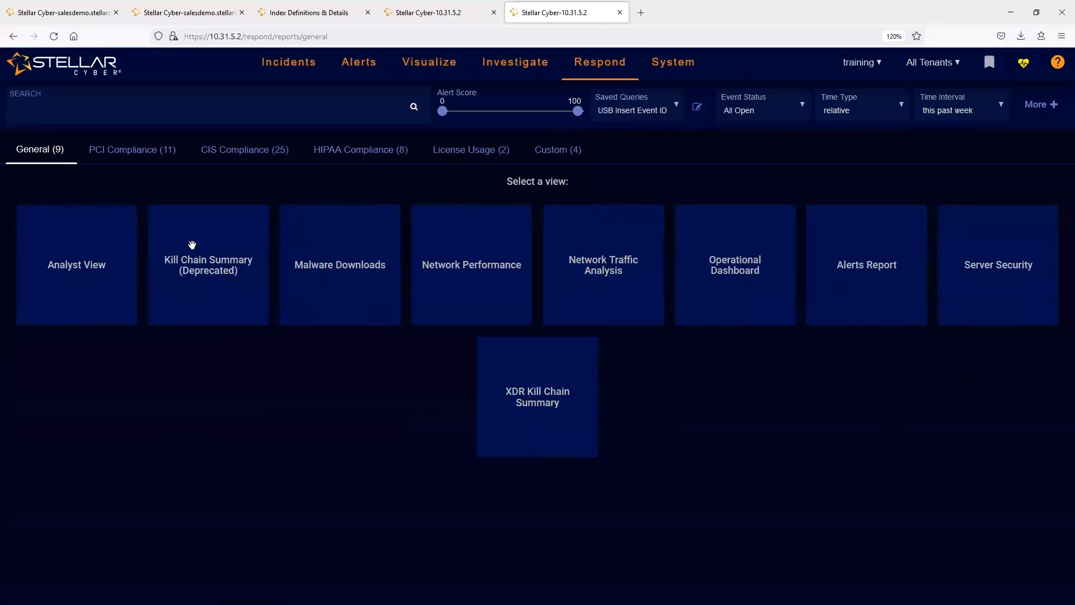
{"action": "mouse_move", "coordinate": [428, 64]}
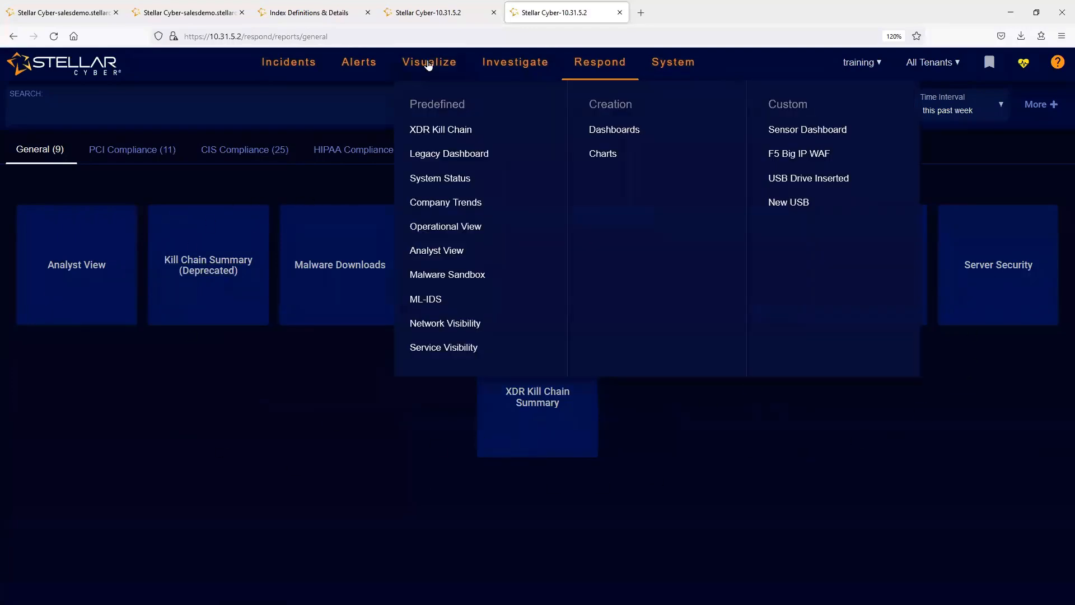
{"action": "left_click", "coordinate": [603, 129]}
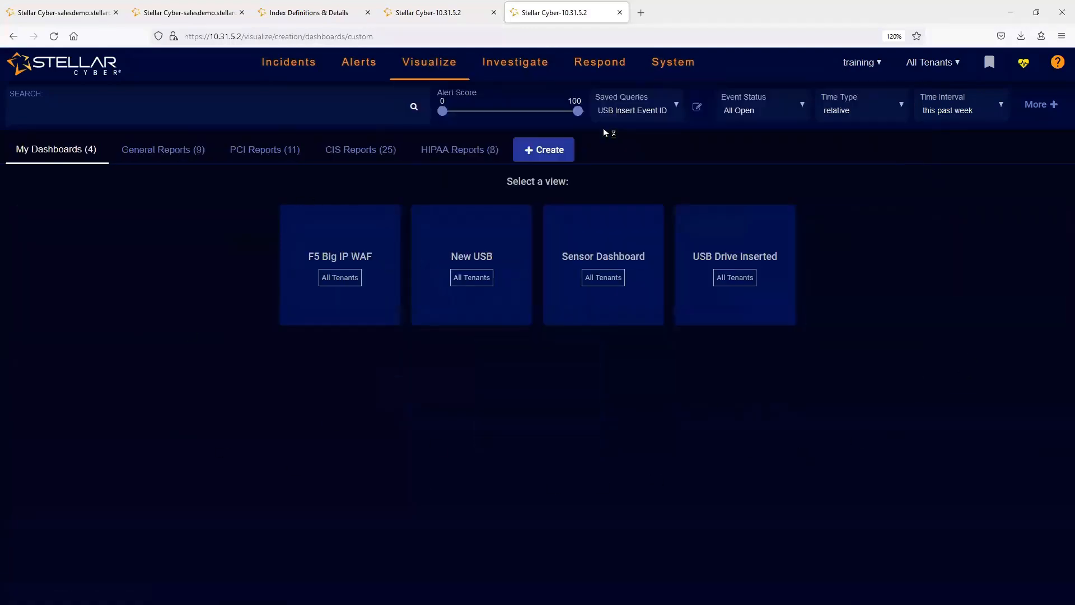
{"action": "left_click", "coordinate": [167, 149]}
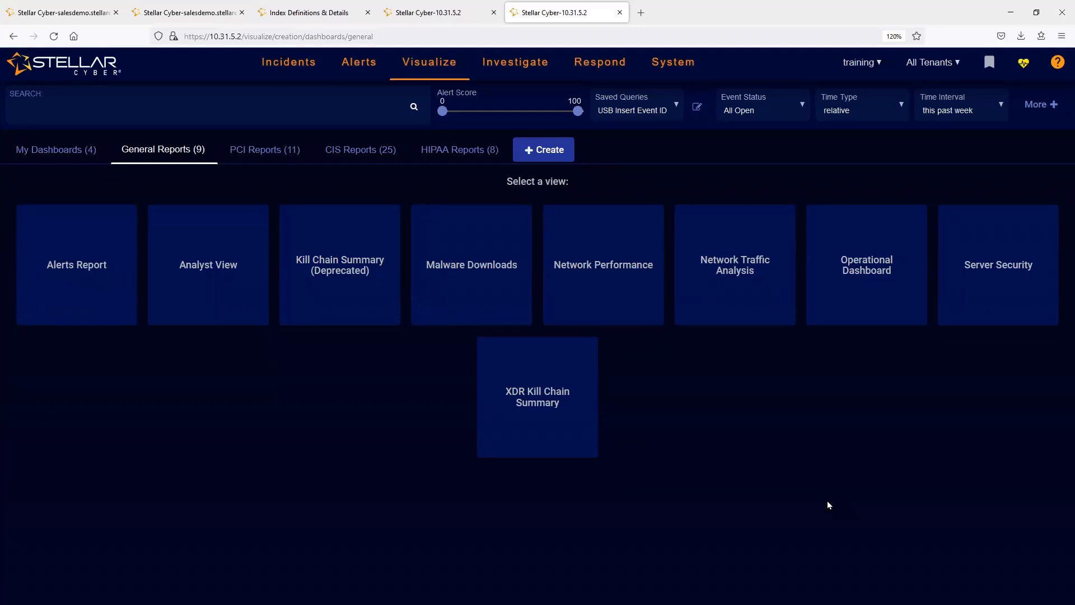
{"action": "left_click", "coordinate": [260, 157]}
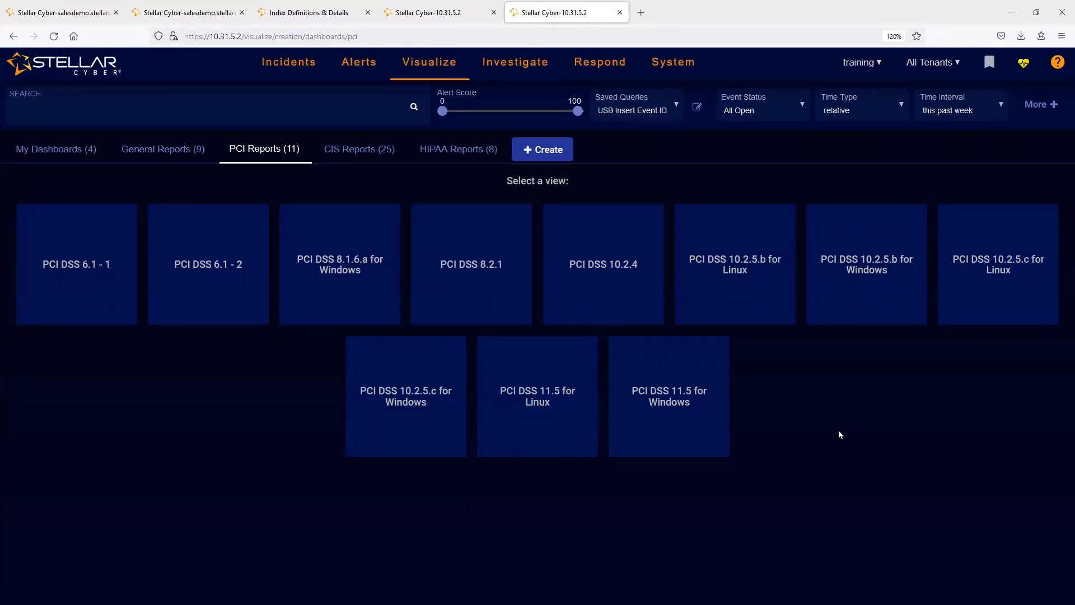
- Switch to the salesdemo system and open the PCI DSS 11.5 for Windows compliance report
{"action": "left_click", "coordinate": [167, 17]}
{"action": "left_click", "coordinate": [82, 26]}
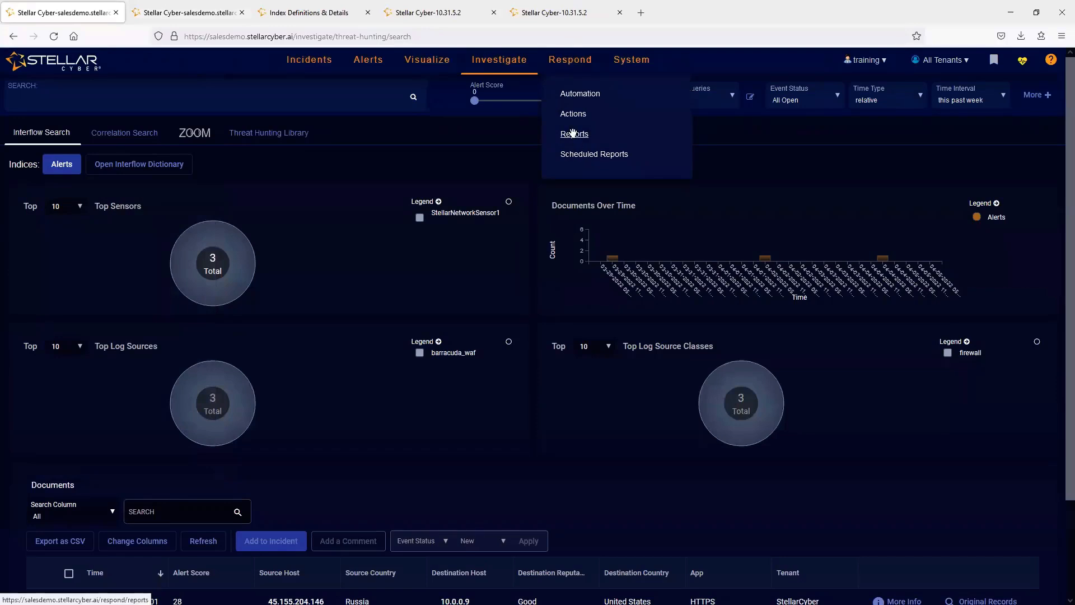
{"action": "left_click", "coordinate": [577, 134]}
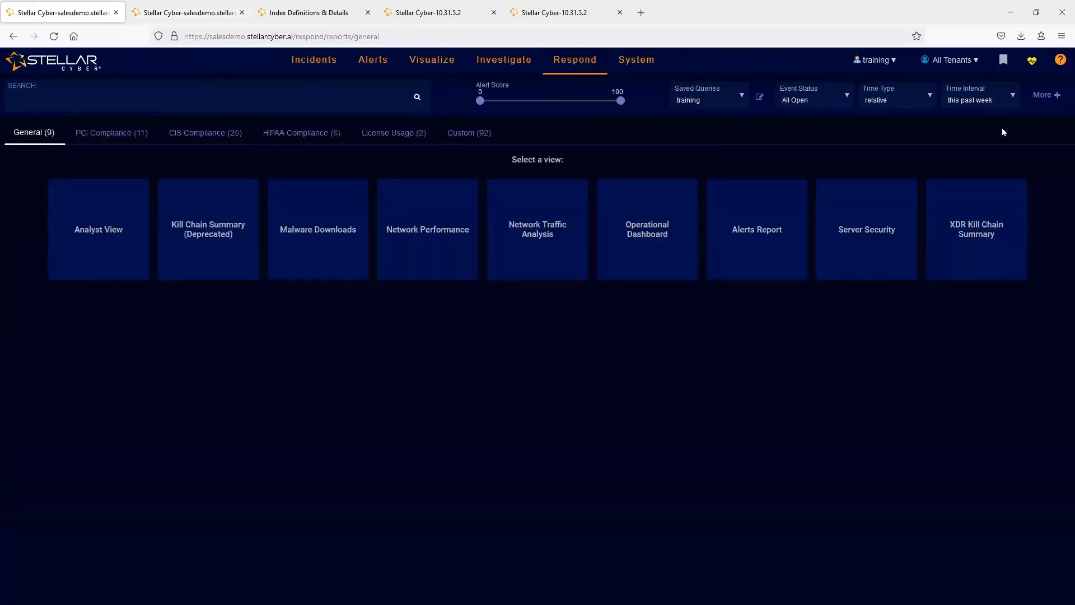
{"action": "left_click", "coordinate": [136, 134]}
{"action": "left_click", "coordinate": [604, 339]}
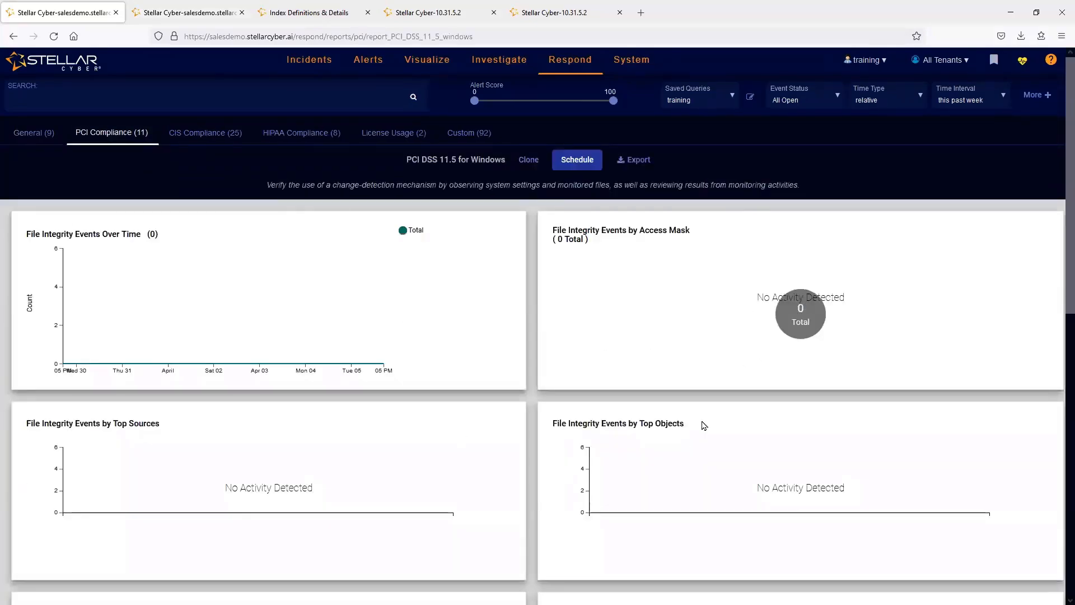
- View the CIS Compliance reports for Control 13 Email Providers and Control 12 Remote Login via Unencrypted Traffic
{"action": "left_click", "coordinate": [179, 134]}
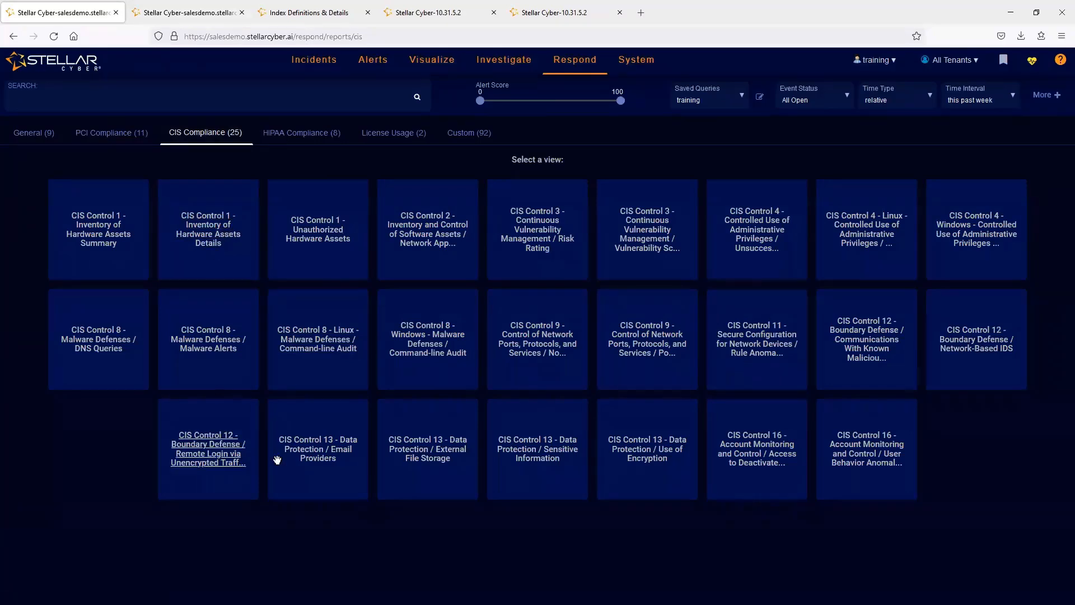
{"action": "left_click", "coordinate": [314, 450]}
{"action": "left_click", "coordinate": [206, 133]}
{"action": "left_click", "coordinate": [191, 491]}
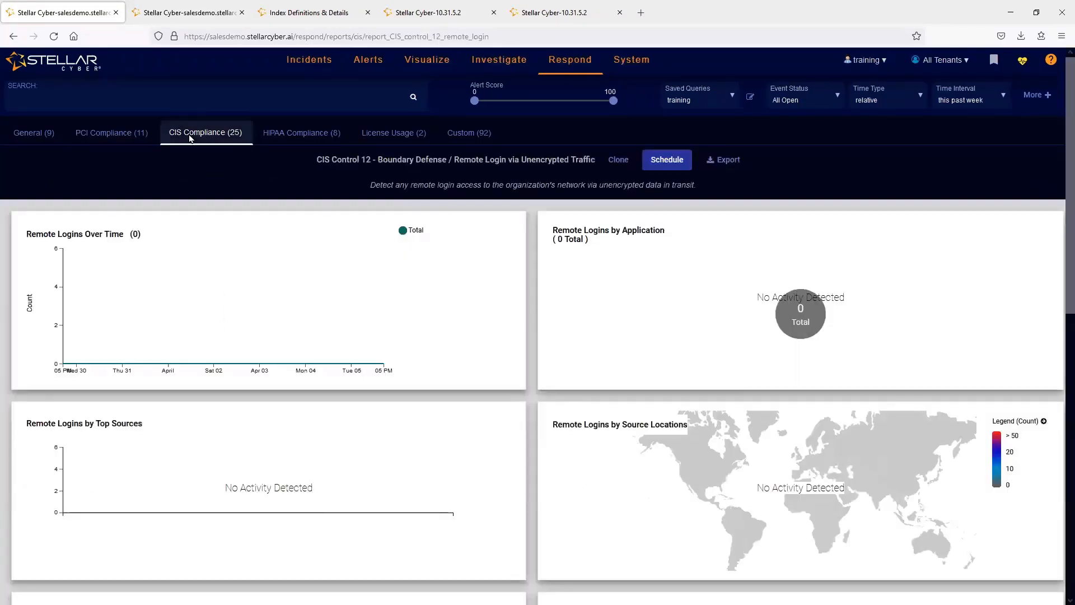
- Look through the HIPAA Compliance and License Usage reports and open the custom Training-DNS report
{"action": "left_click", "coordinate": [303, 134]}
{"action": "left_click", "coordinate": [402, 139]}
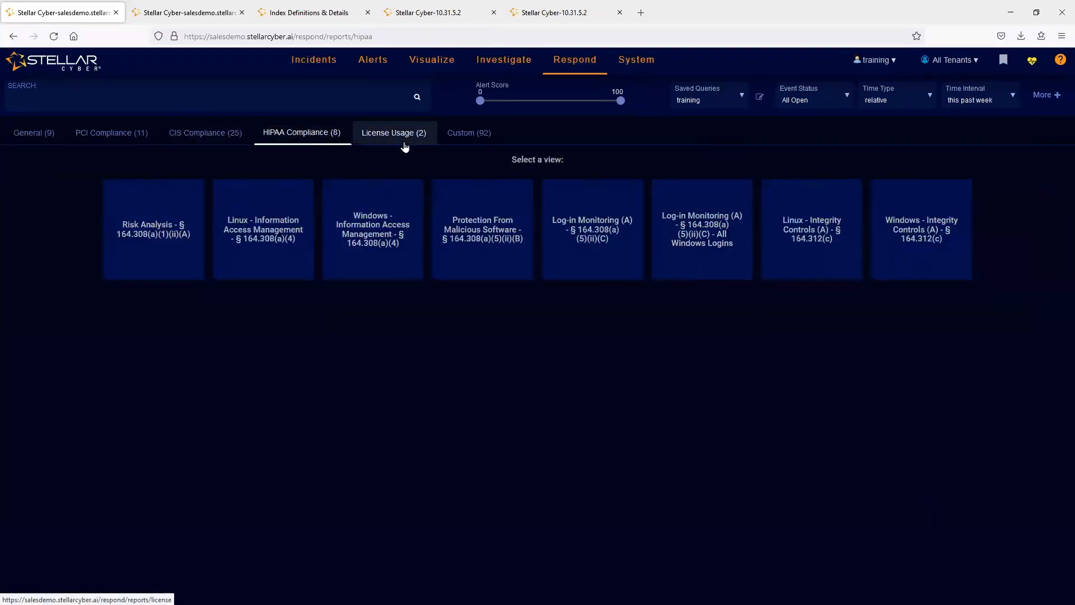
{"action": "left_click", "coordinate": [468, 133]}
{"action": "middle_click", "coordinate": [669, 307]}
{"action": "left_click", "coordinate": [662, 459]}
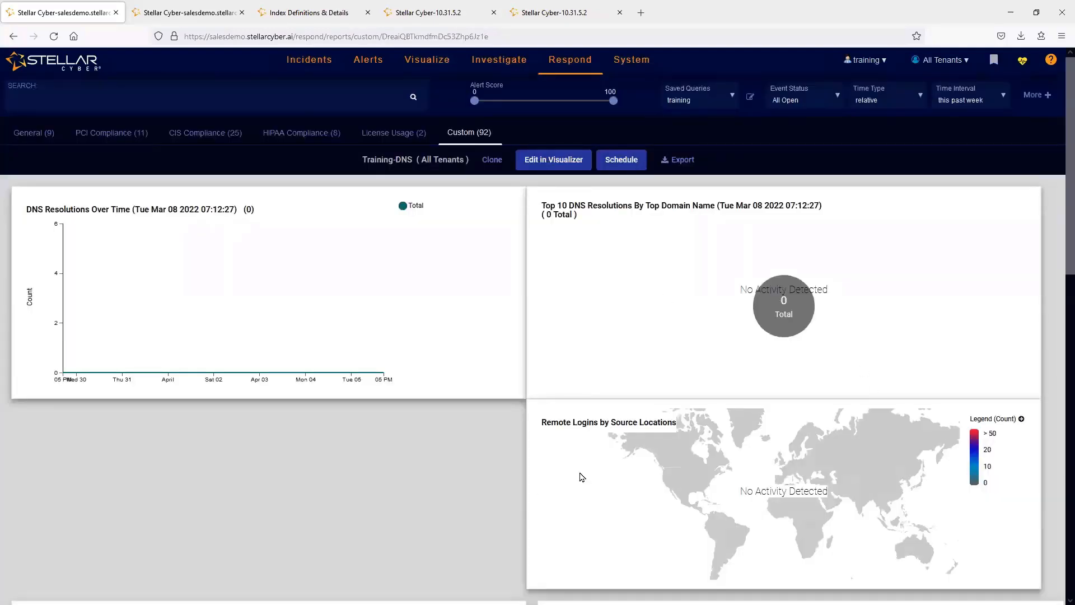
- Open the PCI DSS 6.1 - 1 compliance report and set its saved query to None
{"action": "left_click", "coordinate": [34, 133]}
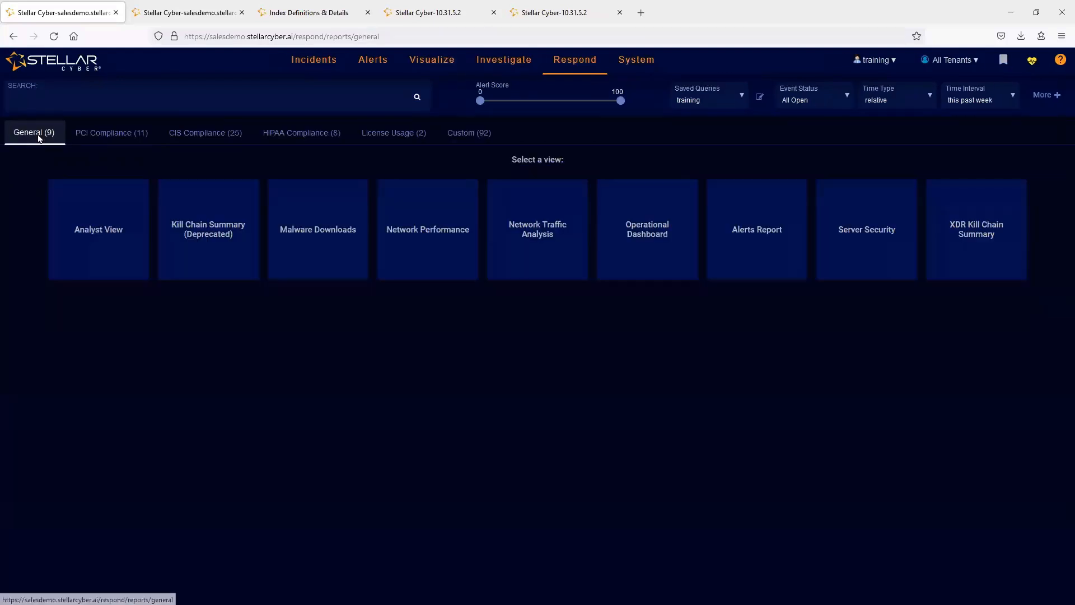
{"action": "left_click", "coordinate": [110, 140]}
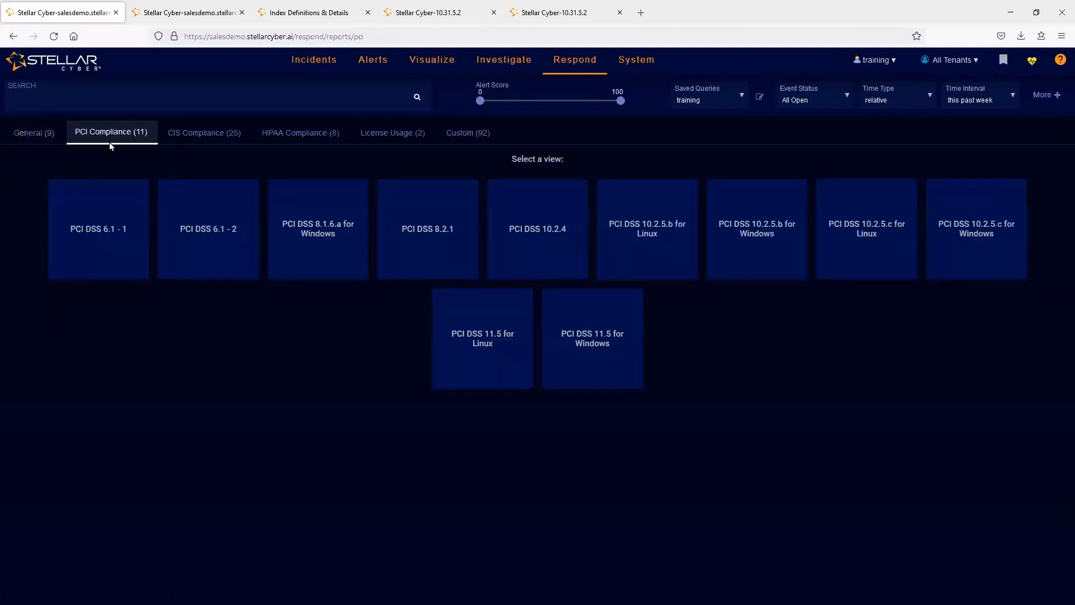
{"action": "left_click", "coordinate": [96, 233]}
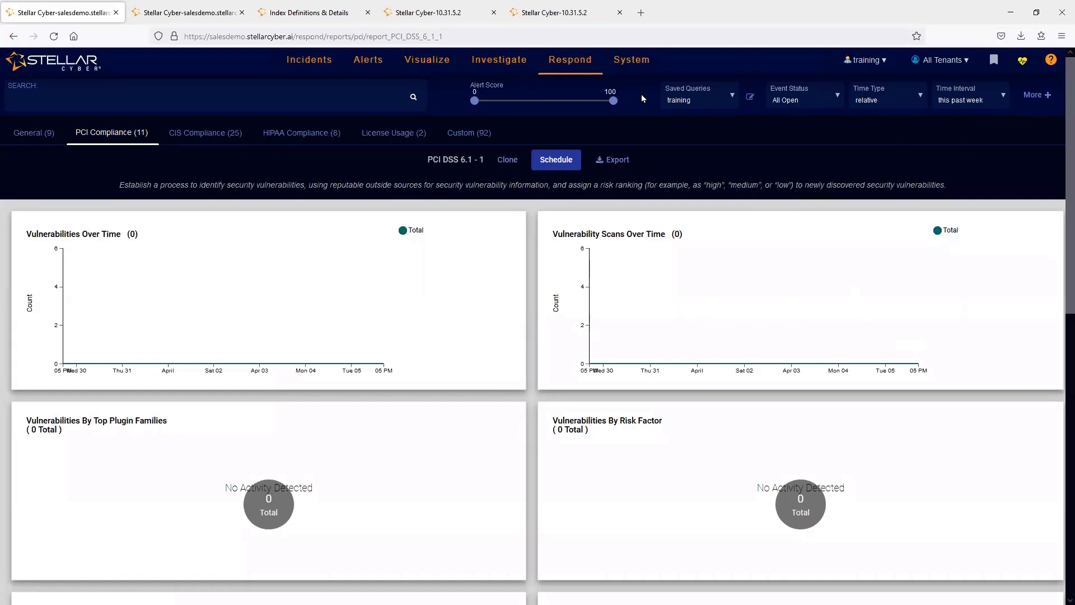
{"action": "left_click", "coordinate": [699, 99]}
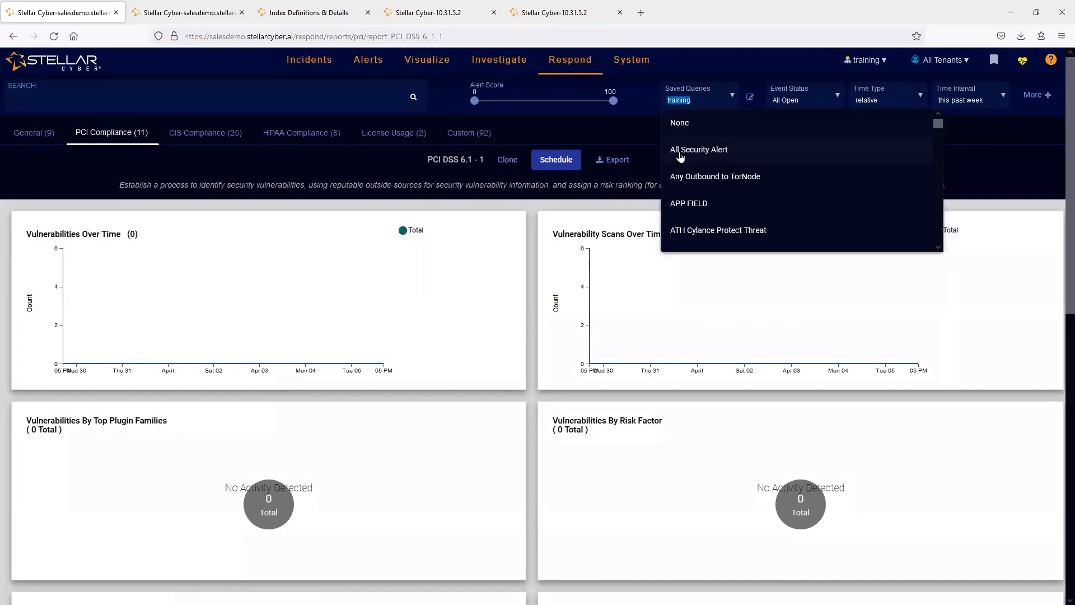
{"action": "left_click", "coordinate": [676, 122]}
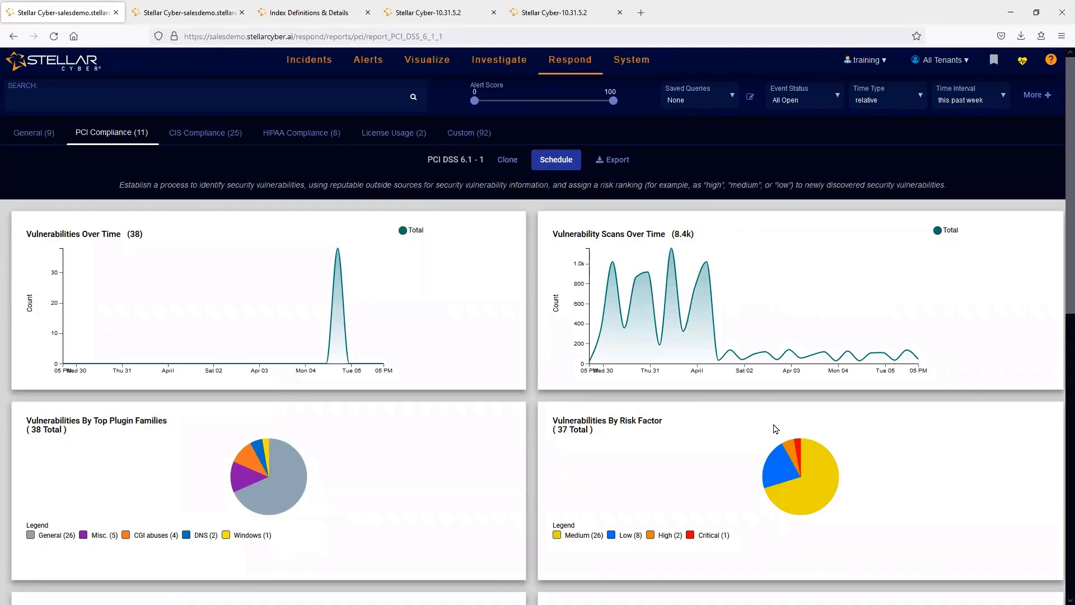
- Filter the PCI DSS 6.1 - 1 report with the saved query "training"
{"action": "left_click", "coordinate": [618, 160]}
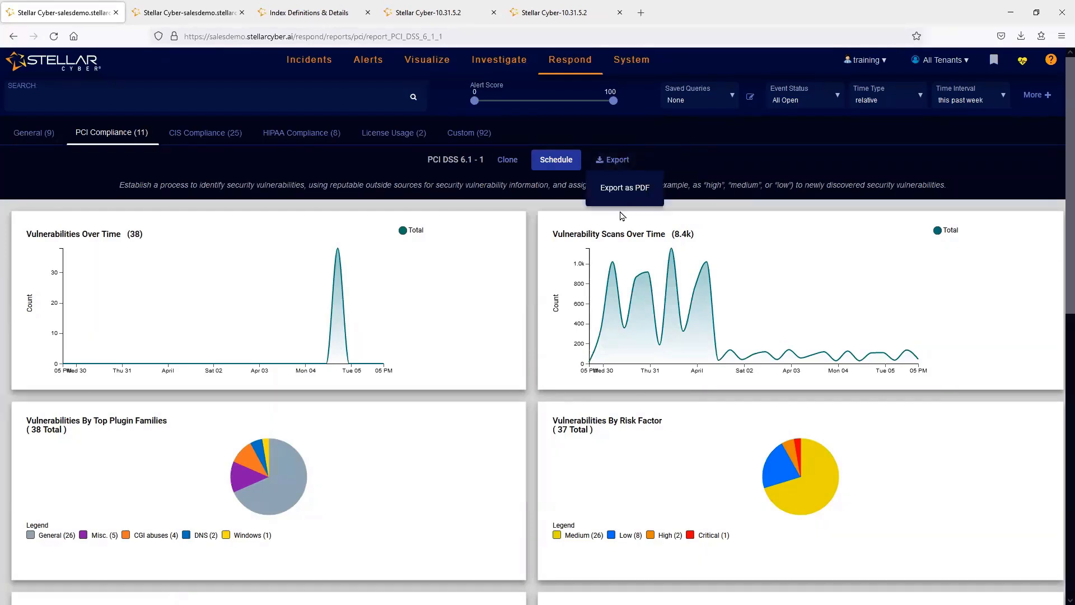
{"action": "left_click", "coordinate": [696, 100]}
{"action": "middle_click", "coordinate": [779, 190]}
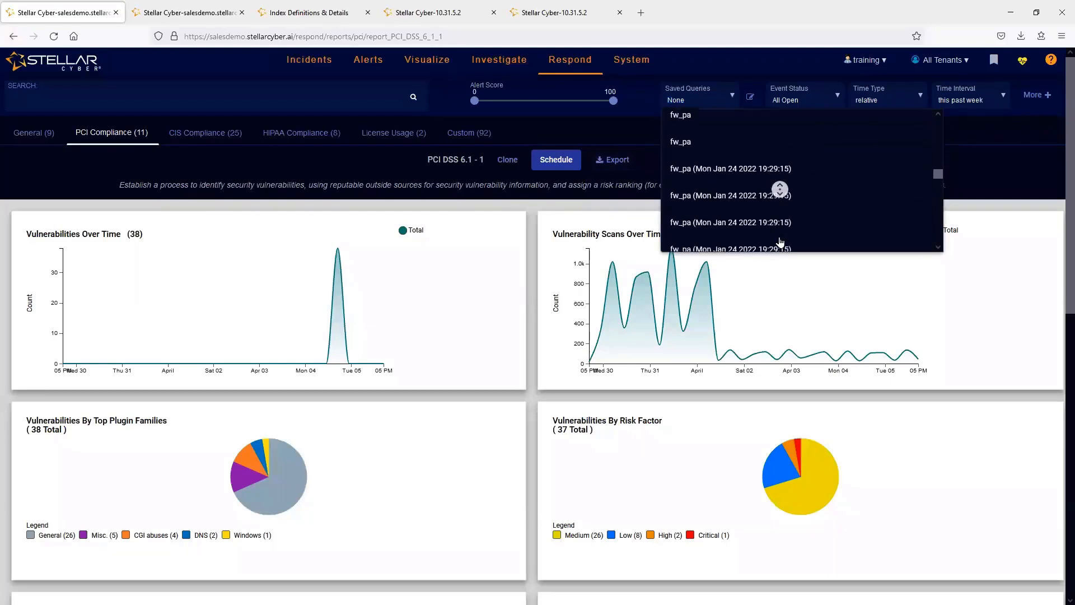
{"action": "type", "text": "training"}
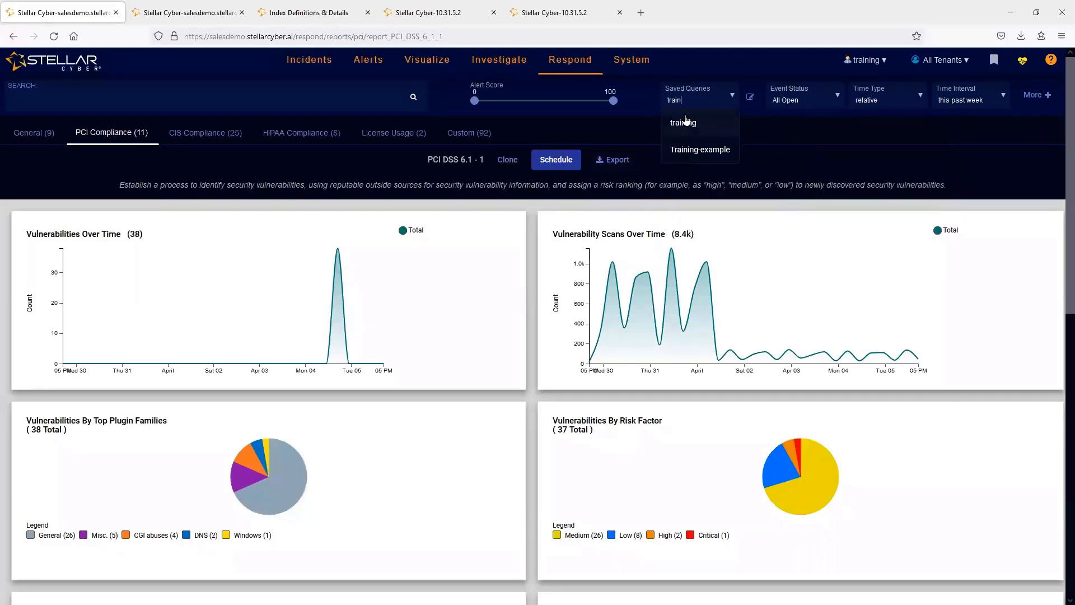
{"action": "left_click", "coordinate": [711, 117]}
- Export the report as PDF and decline saving the accompanying CSV file
{"action": "left_click", "coordinate": [613, 161]}
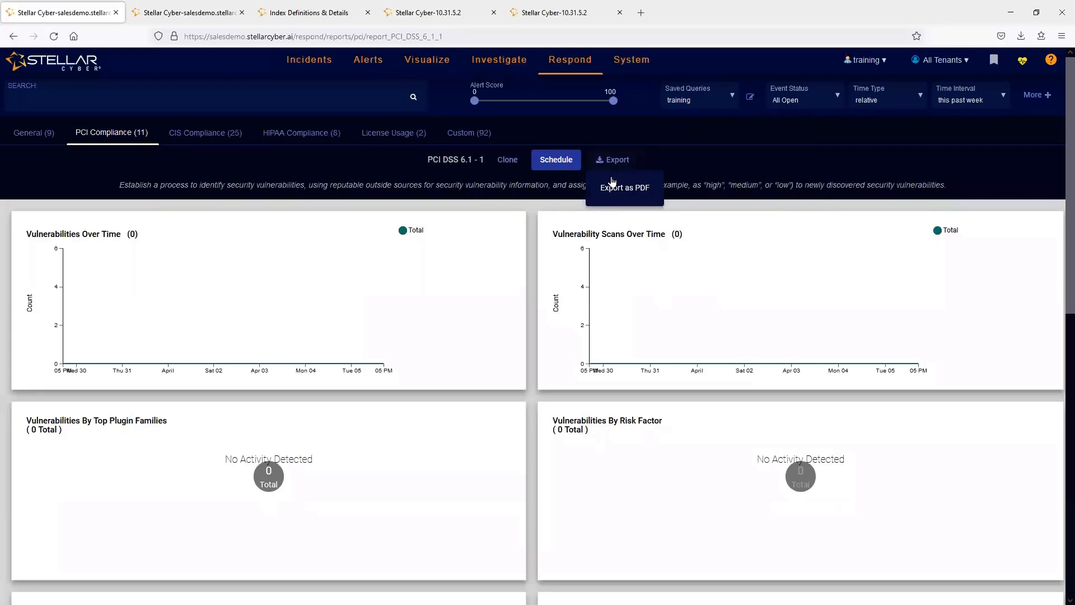
{"action": "left_click", "coordinate": [616, 187]}
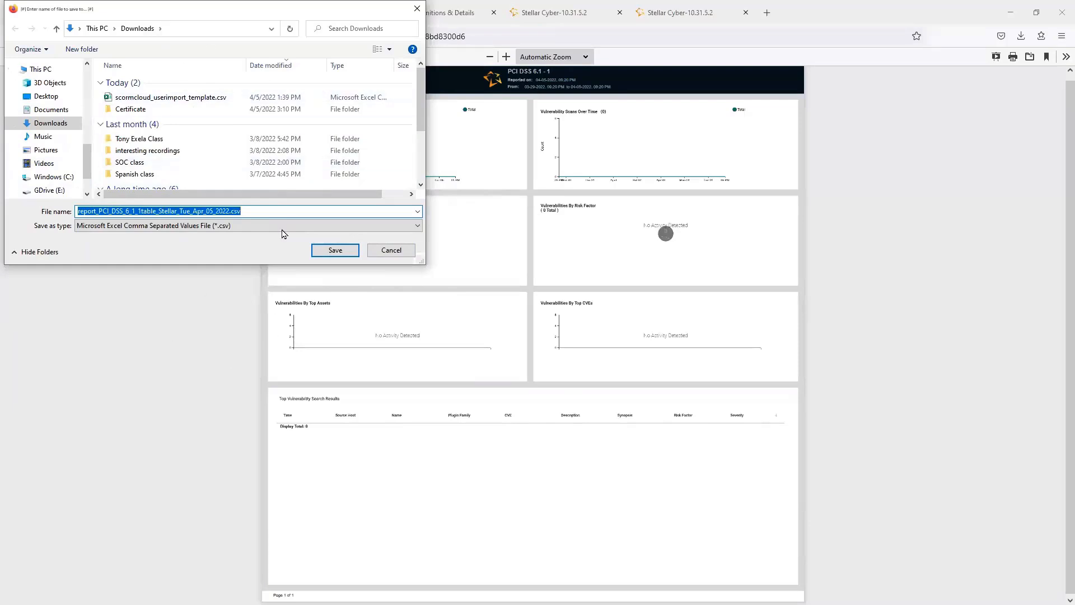
{"action": "left_click", "coordinate": [383, 253]}
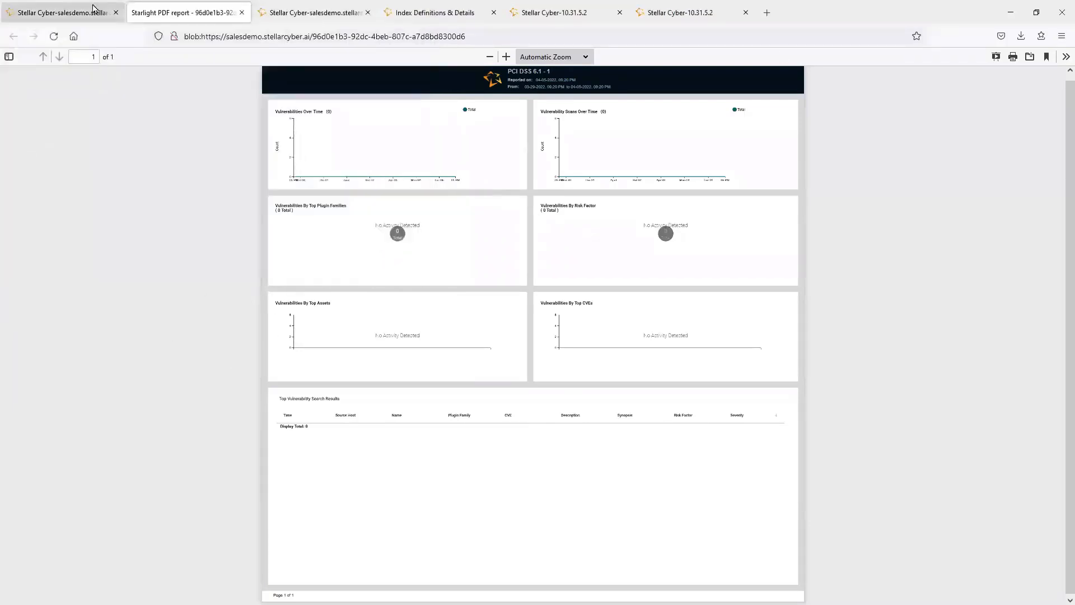
- Close the exported PDF report and reset the compliance report's saved query to None
{"action": "middle_click", "coordinate": [171, 11]}
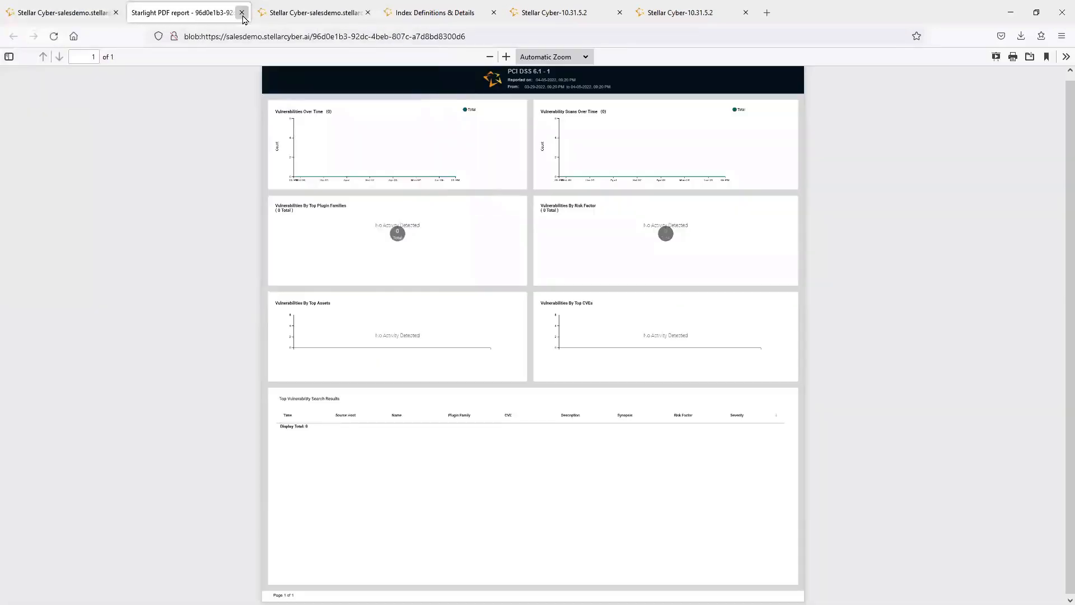
{"action": "left_click", "coordinate": [174, 11]}
{"action": "left_click", "coordinate": [67, 12]}
{"action": "left_click", "coordinate": [688, 122]}
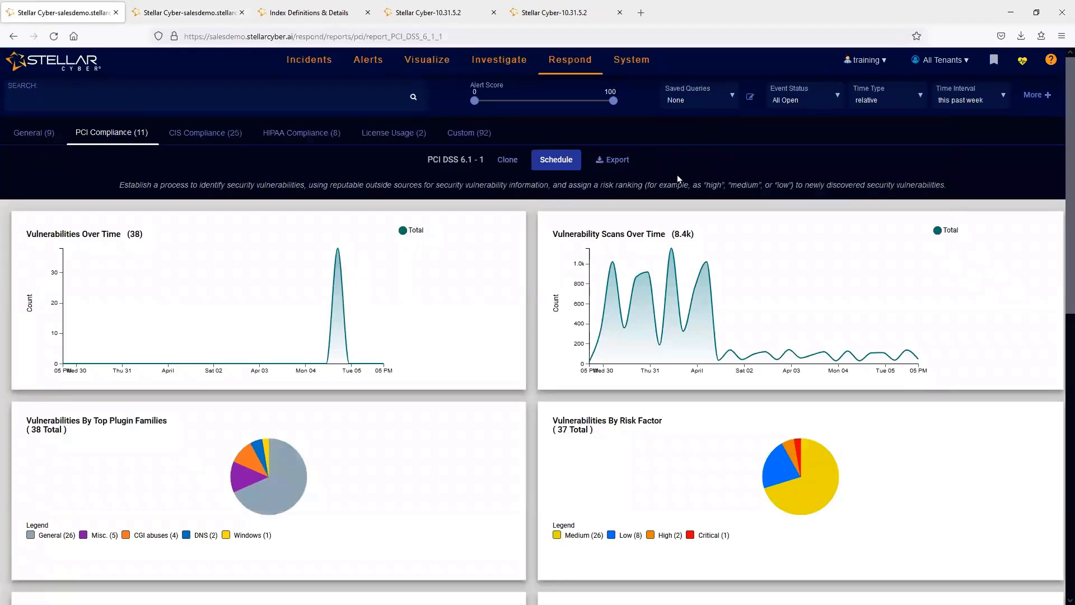
- Start scheduling the PCI DSS 6.1 - 1 report and enter the report name training-apr
{"action": "left_click", "coordinate": [556, 160]}
{"action": "left_click", "coordinate": [504, 173]}
{"action": "type", "text": "training-apr"}
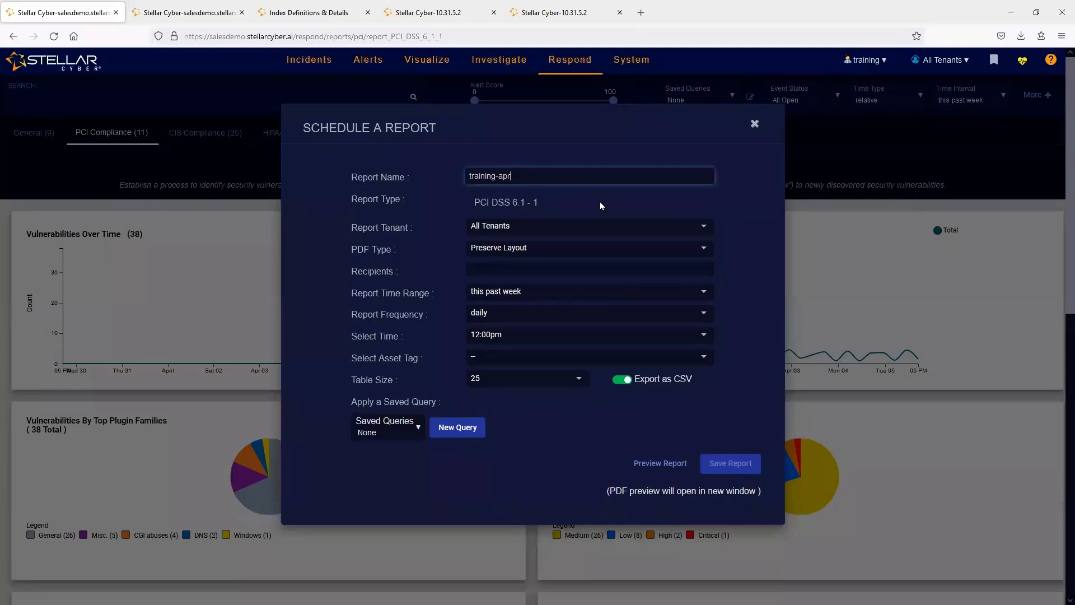
{"action": "left_click", "coordinate": [603, 201]}
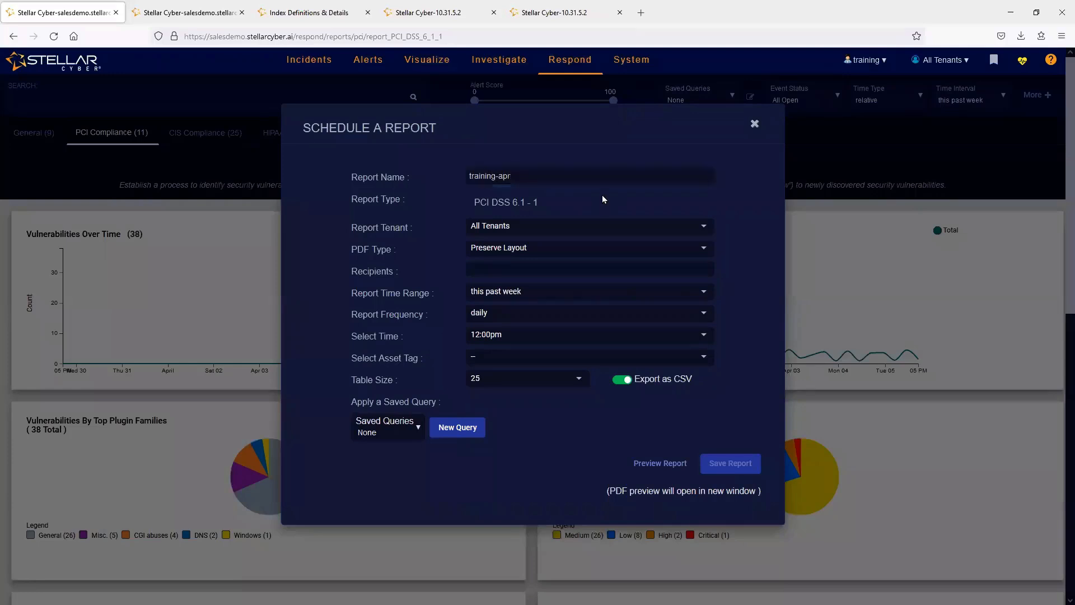
- Set the scheduled report's tenant to StellarCyber
{"action": "left_click", "coordinate": [525, 227]}
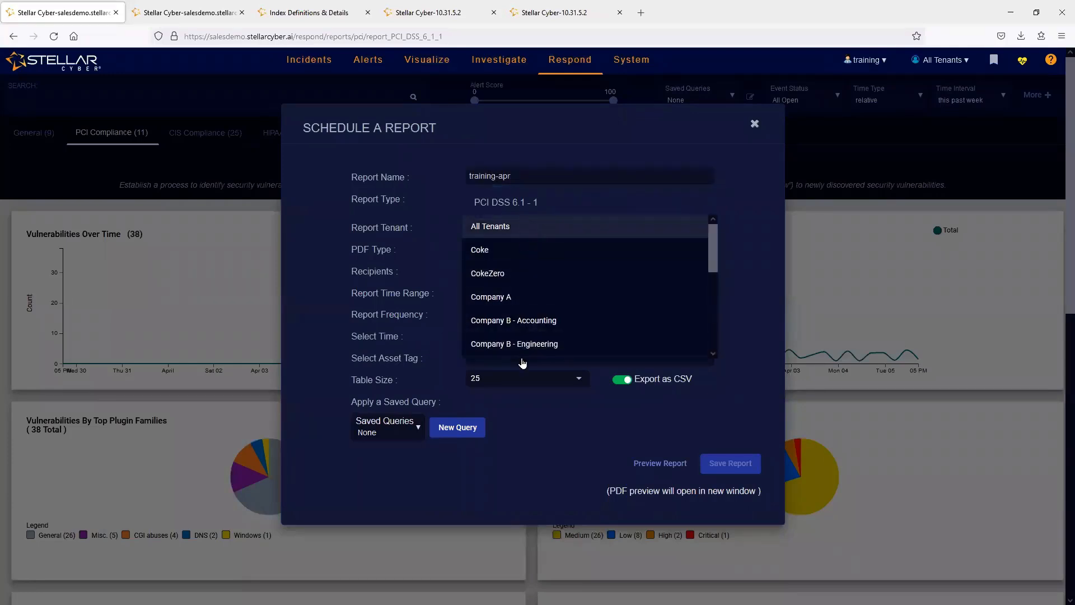
{"action": "left_click", "coordinate": [579, 198]}
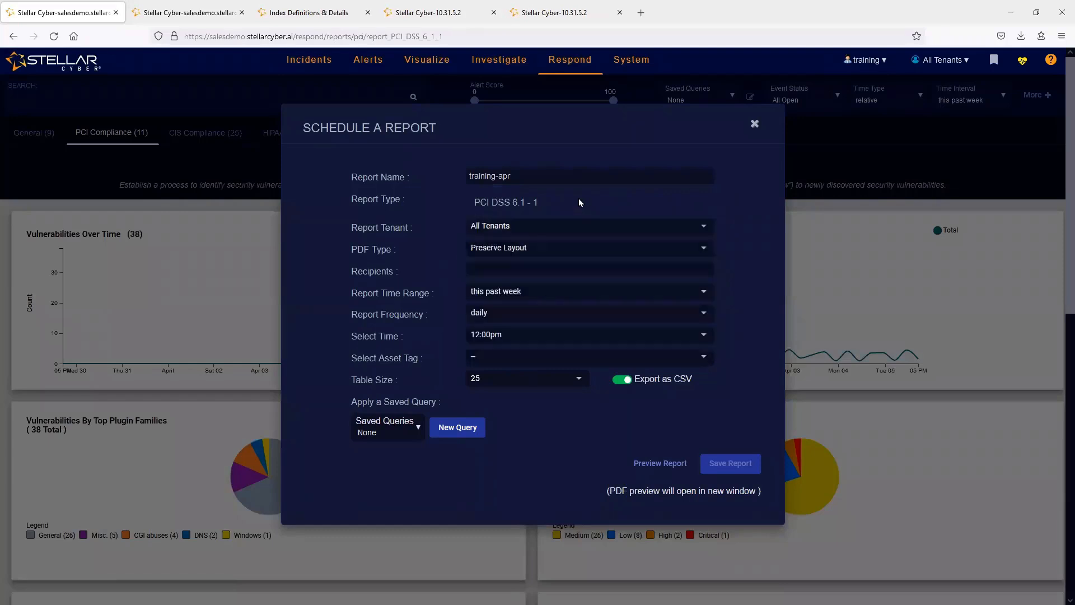
{"action": "left_click", "coordinate": [573, 230]}
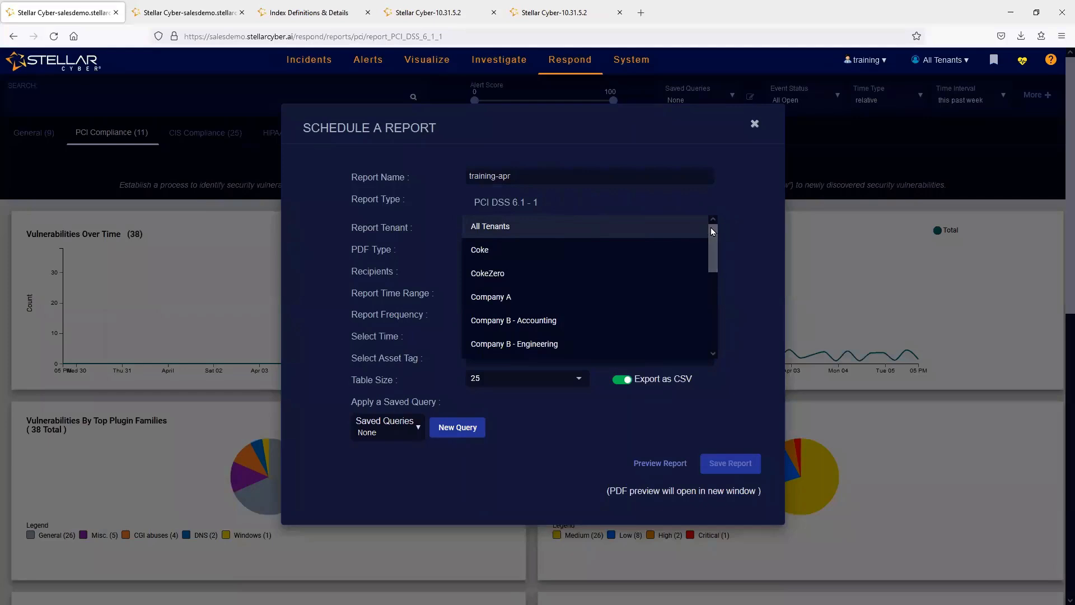
{"action": "left_click_drag", "start_coordinate": [713, 244], "coordinate": [687, 348]}
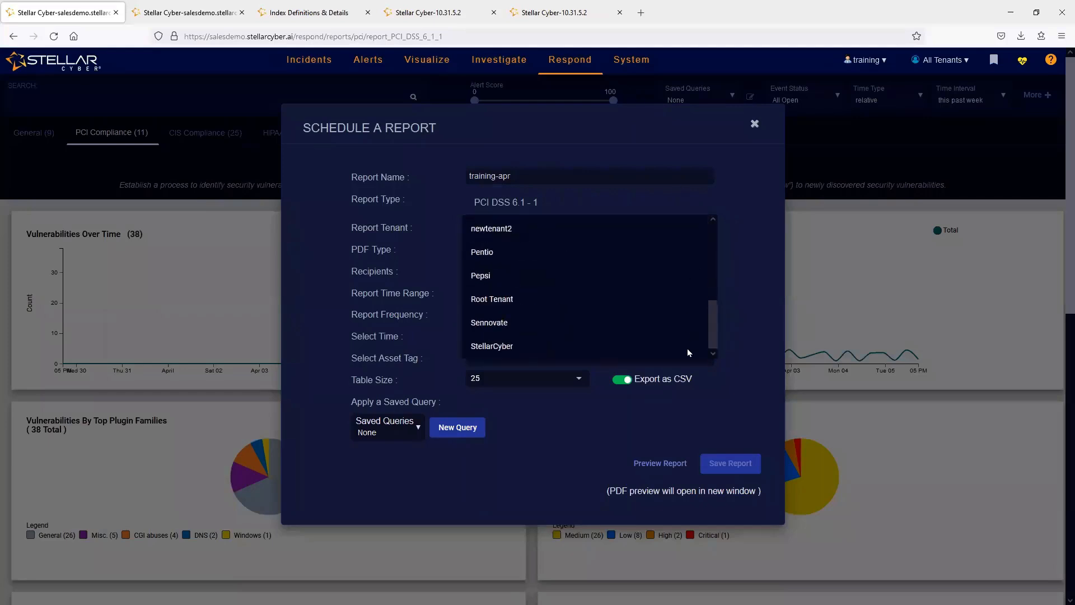
{"action": "left_click", "coordinate": [497, 346]}
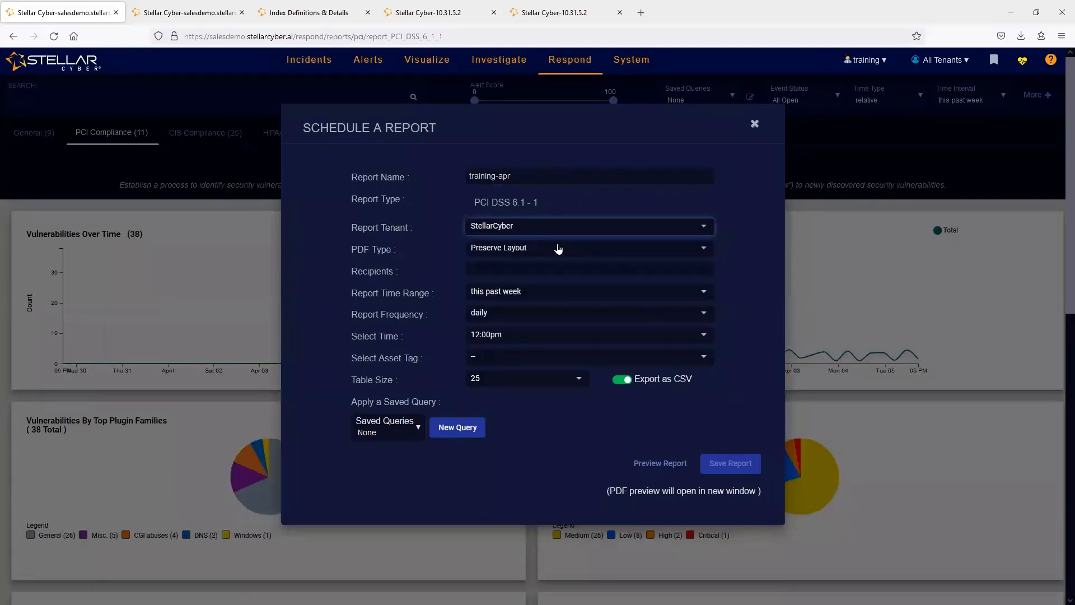
- Check which recipients are available for the scheduled report without selecting any
{"action": "left_click", "coordinate": [489, 270]}
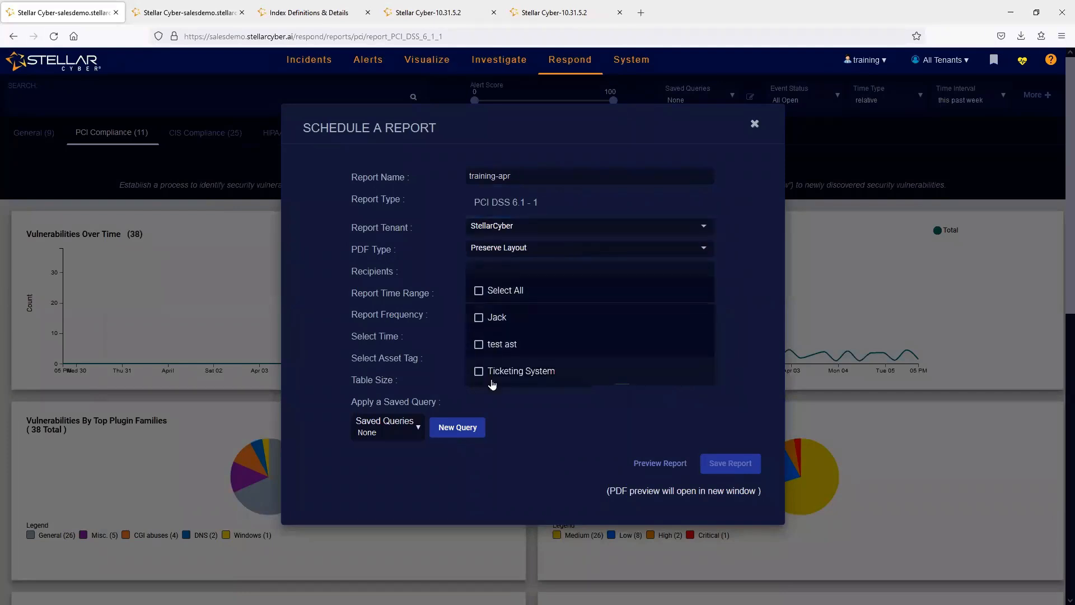
{"action": "left_click", "coordinate": [633, 64]}
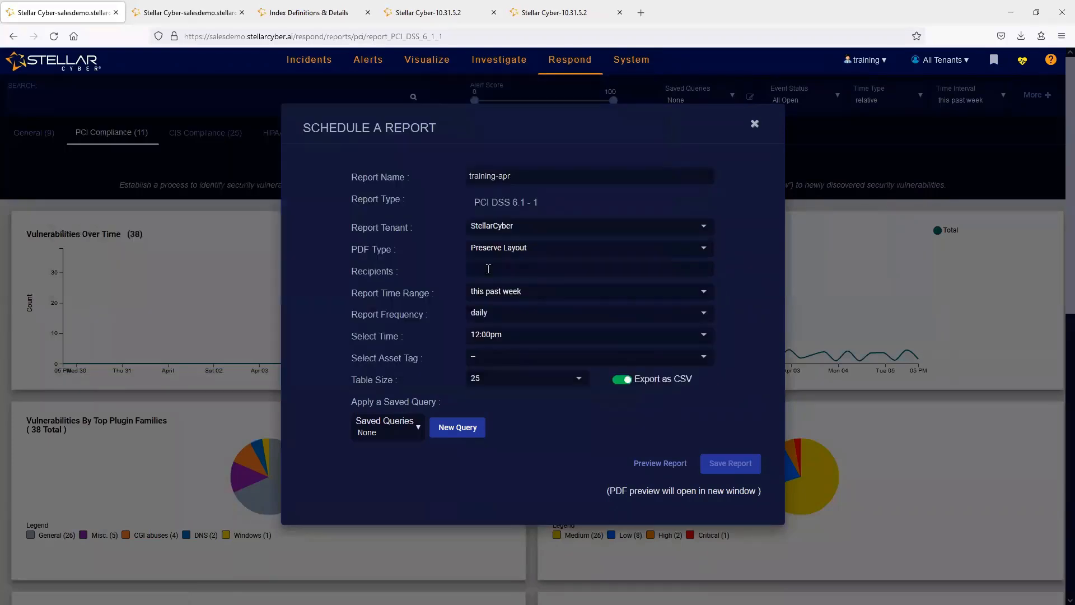
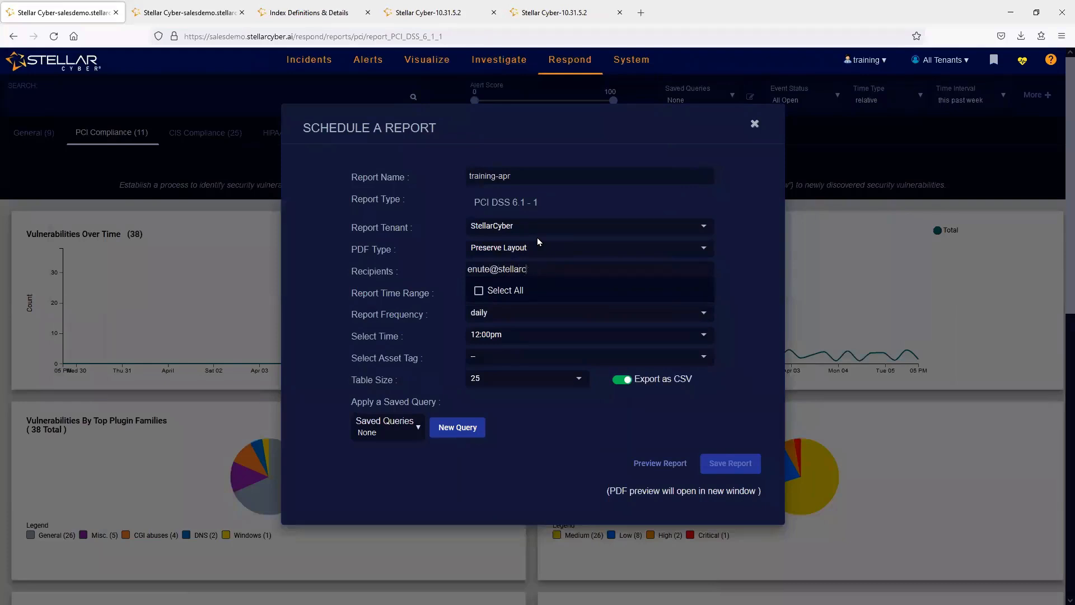
- Add the recipient's e-mail address to the scheduled report
{"action": "key", "text": "Return"}
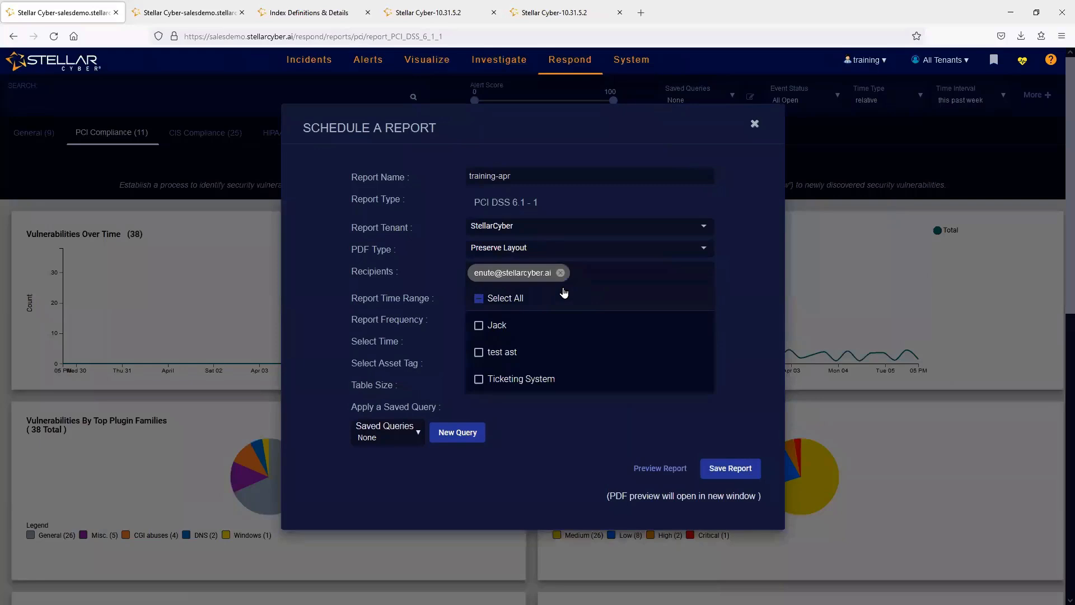
{"action": "left_click", "coordinate": [744, 330]}
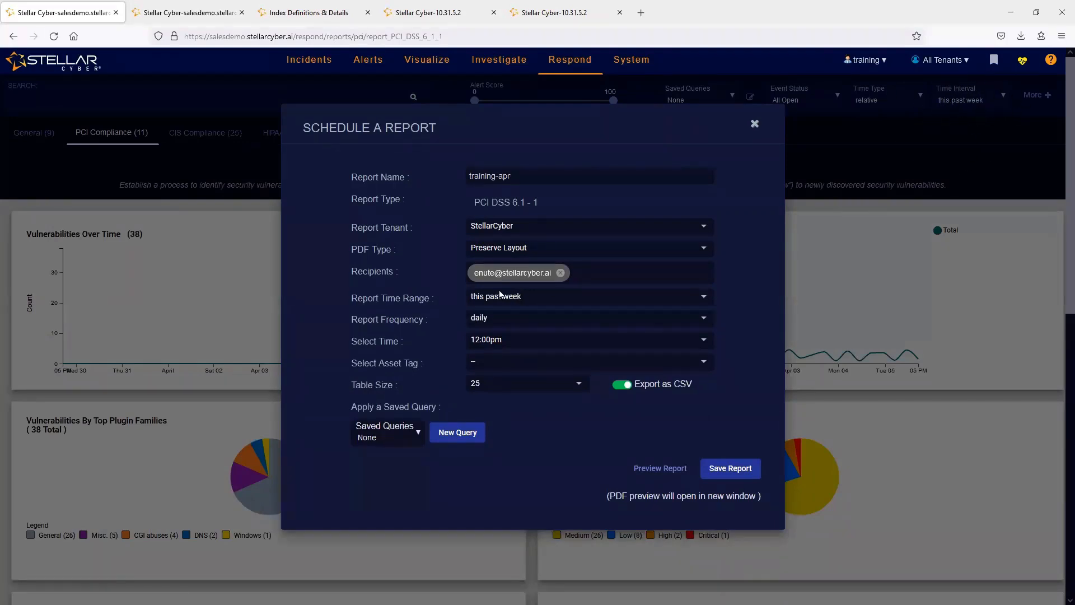
- Set the scheduled report's time range to last 24 hours
{"action": "left_click", "coordinate": [560, 304]}
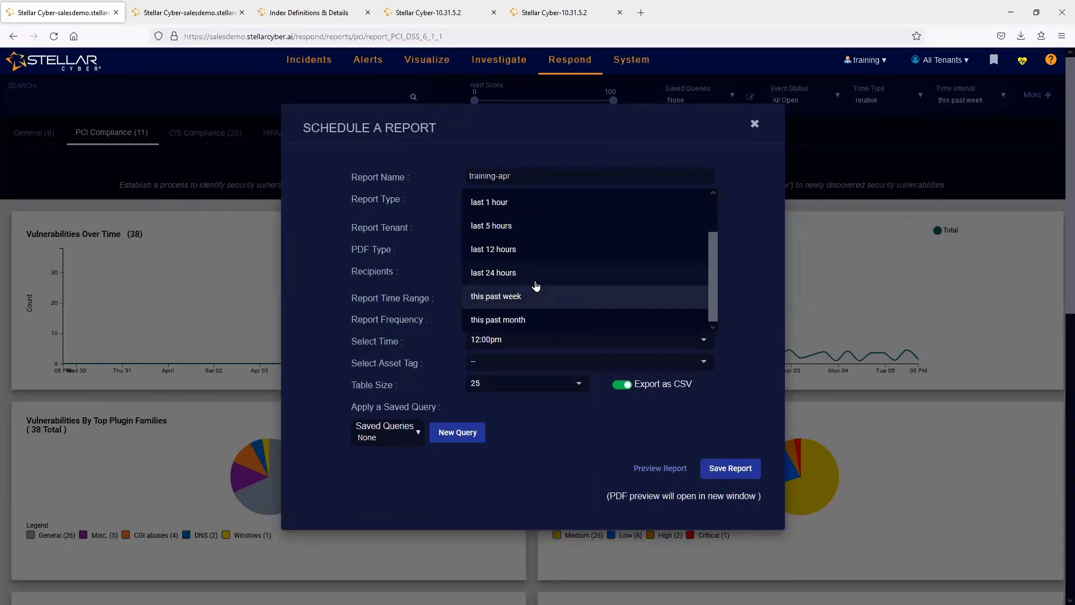
{"action": "left_click", "coordinate": [554, 277]}
{"action": "left_click", "coordinate": [509, 457]}
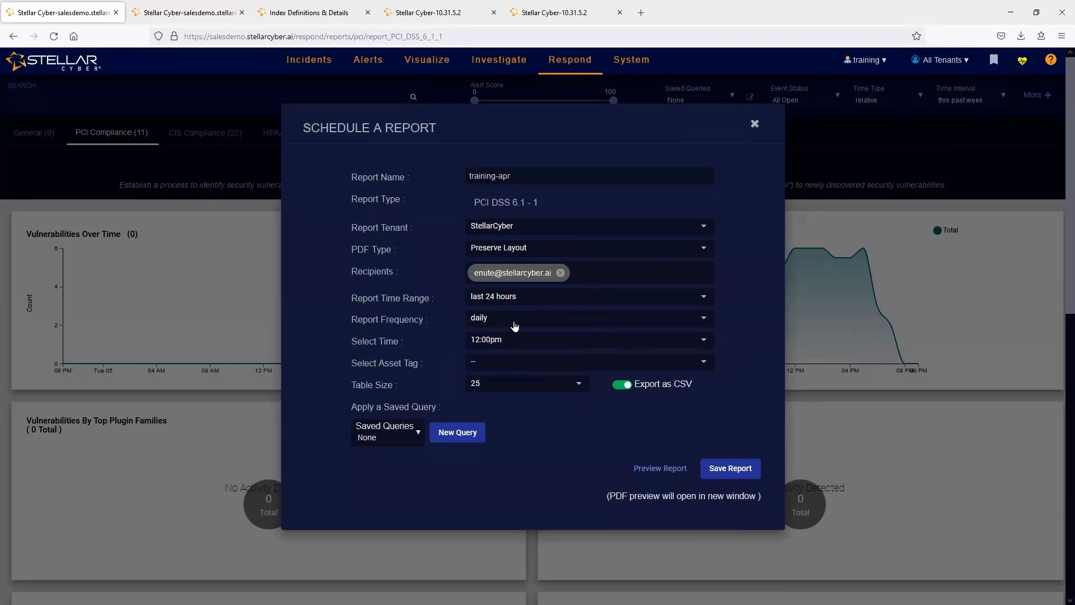
{"action": "left_click", "coordinate": [506, 297]}
{"action": "left_click", "coordinate": [462, 304]}
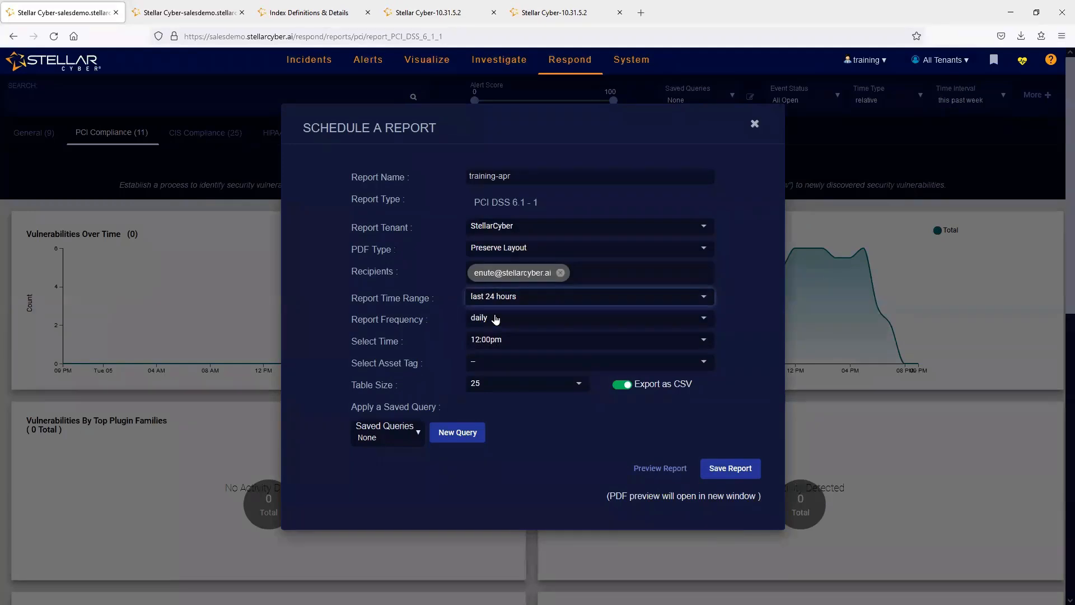
- Review the available send times and asset tags for the scheduled report
{"action": "left_click", "coordinate": [501, 343]}
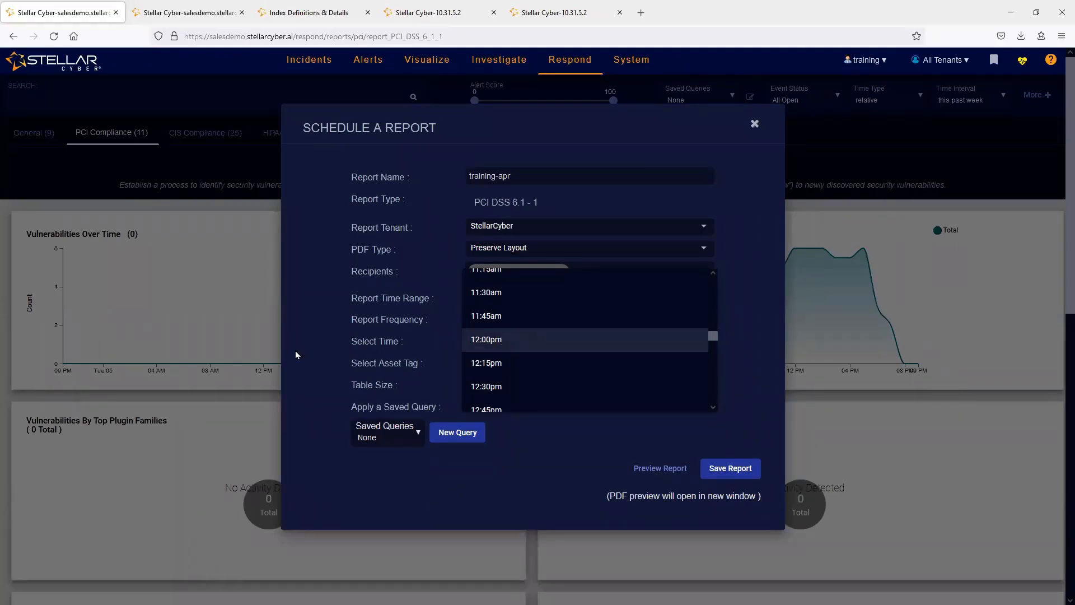
{"action": "left_click", "coordinate": [357, 350]}
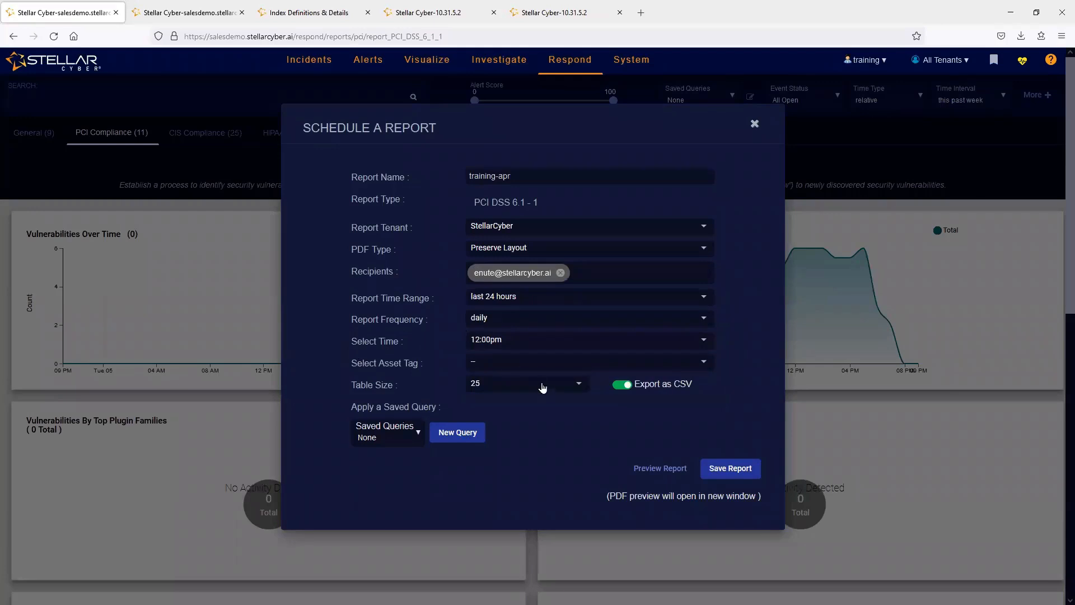
{"action": "left_click", "coordinate": [518, 363]}
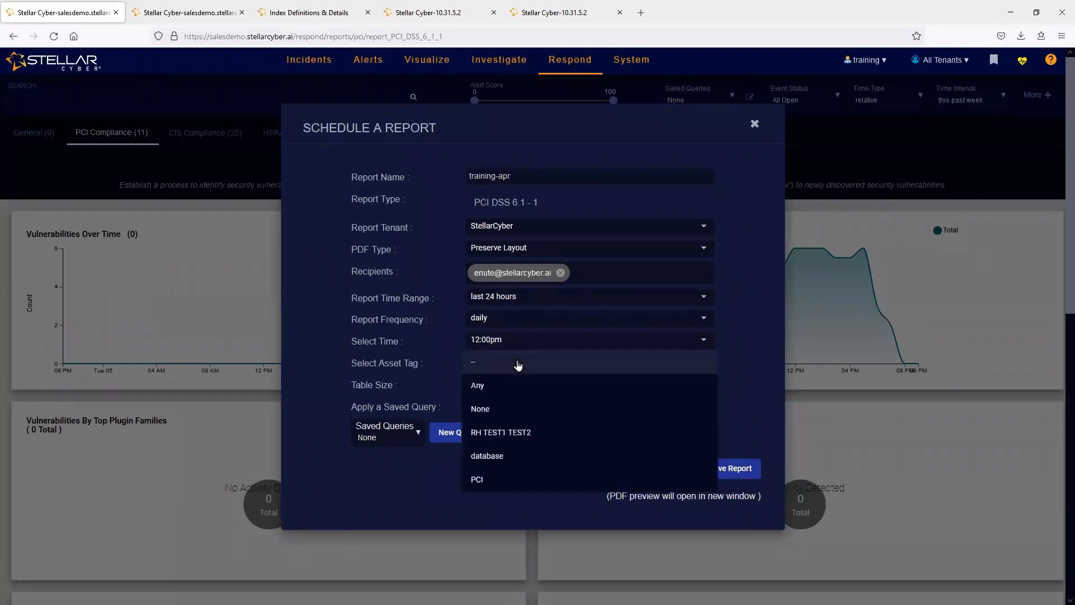
{"action": "left_click", "coordinate": [505, 364]}
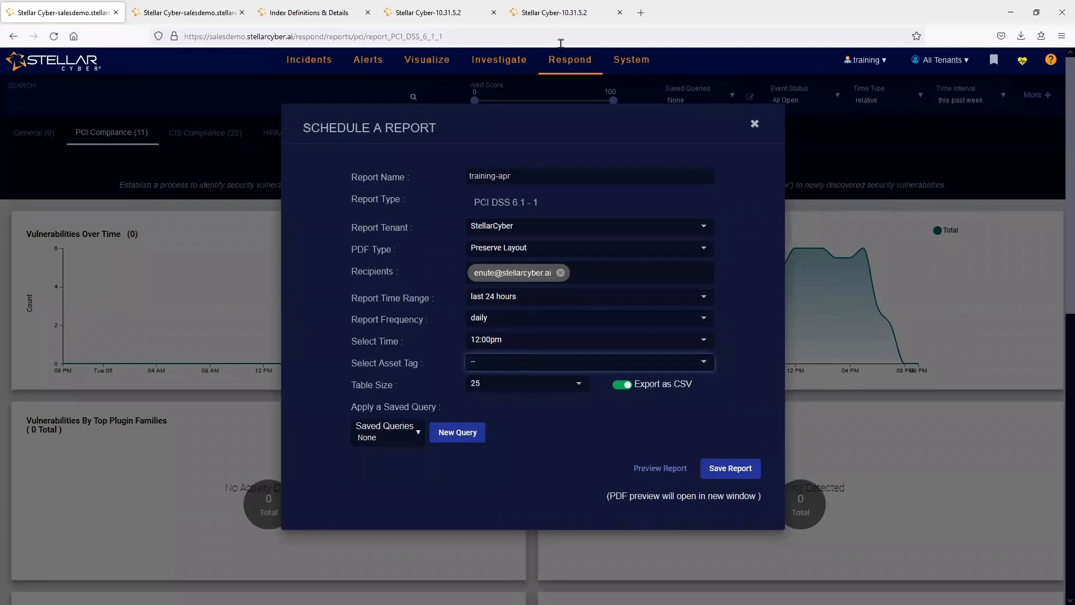
- Check the tags on the MAC identified assets in Asset Analytics and return to the report schedule
{"action": "left_click", "coordinate": [190, 13]}
{"action": "mouse_move", "coordinate": [494, 69]}
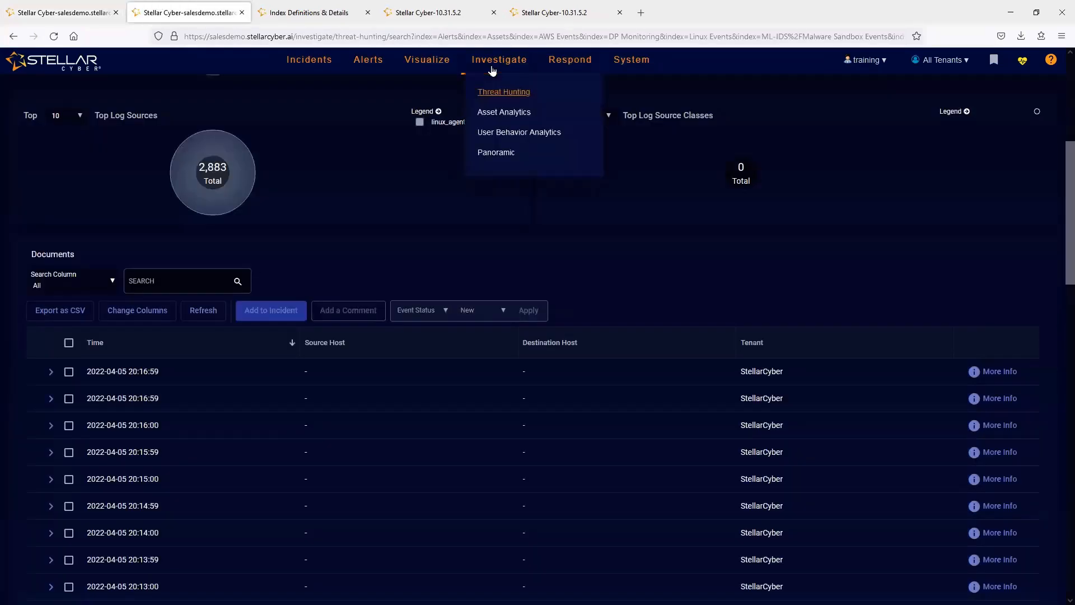
{"action": "left_click", "coordinate": [492, 114]}
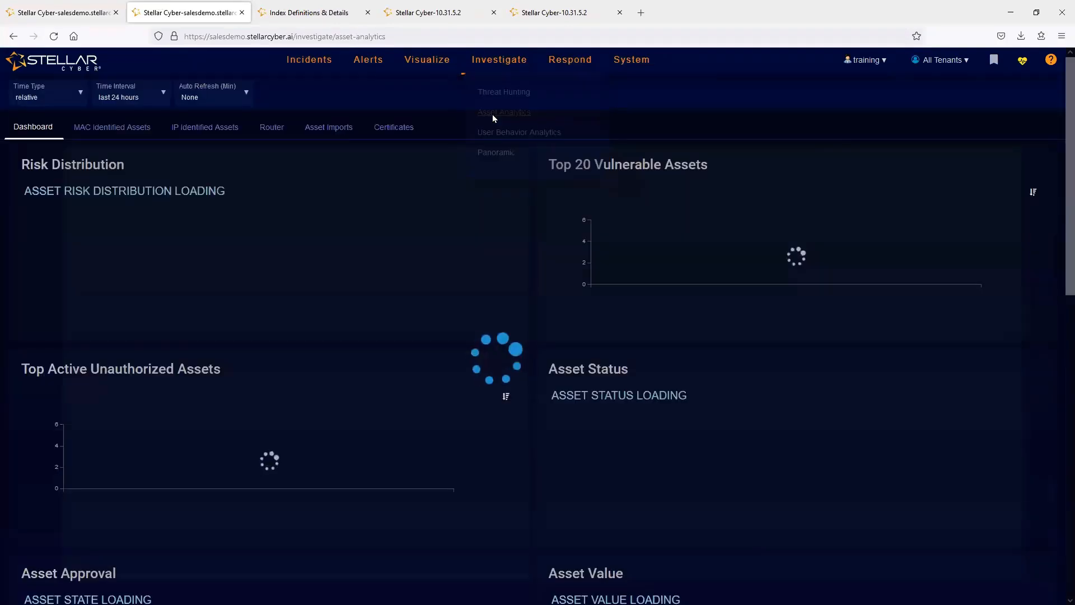
{"action": "left_click", "coordinate": [107, 126]}
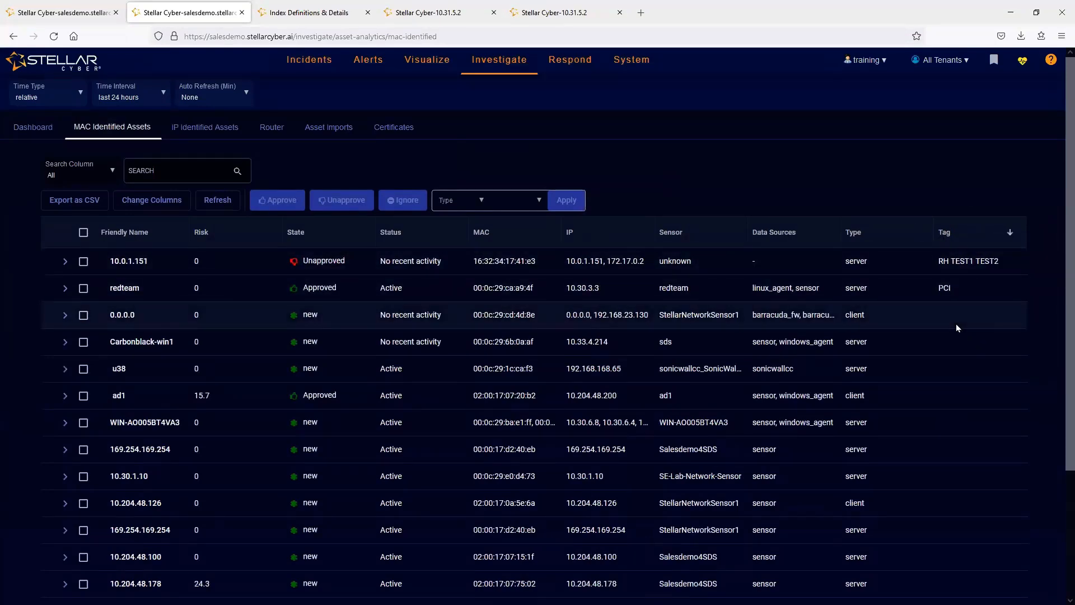
{"action": "left_click", "coordinate": [33, 11]}
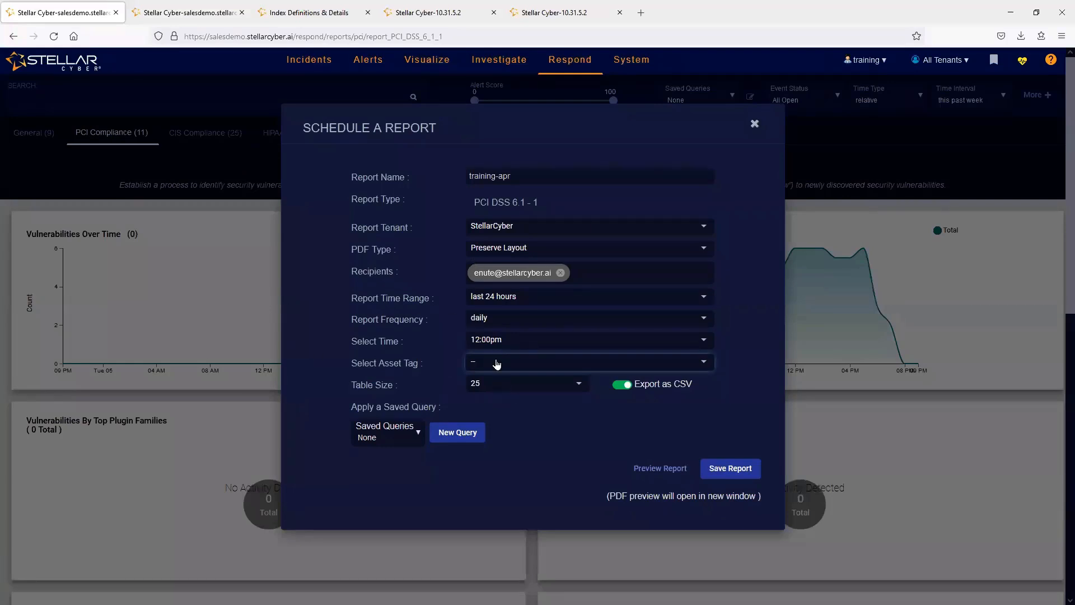
- Apply the saved query training to the scheduled report
{"action": "left_click", "coordinate": [395, 433]}
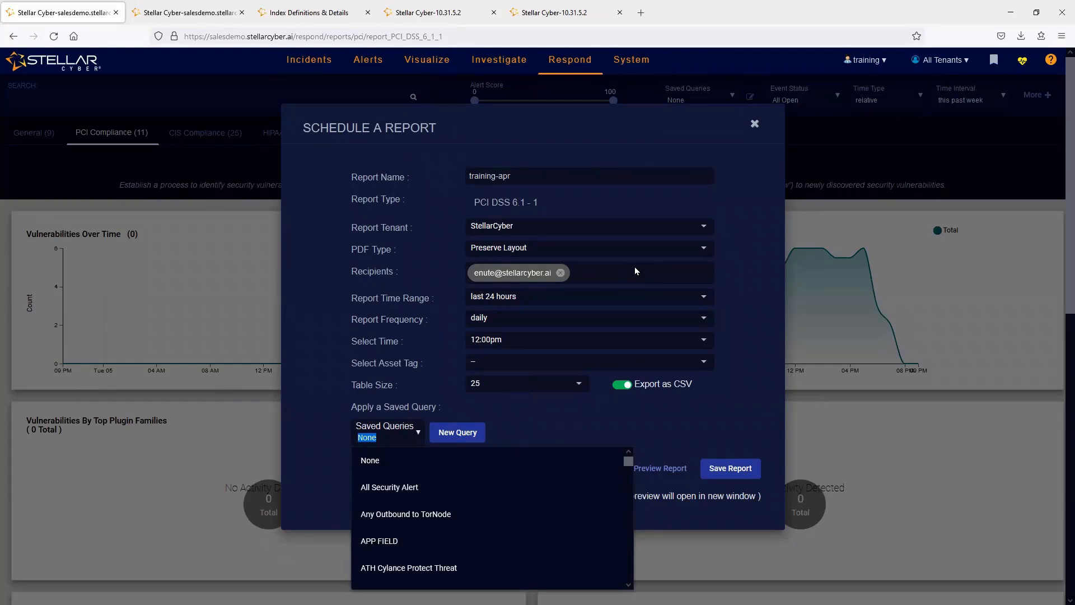
{"action": "type", "text": "train"}
{"action": "left_click", "coordinate": [376, 464]}
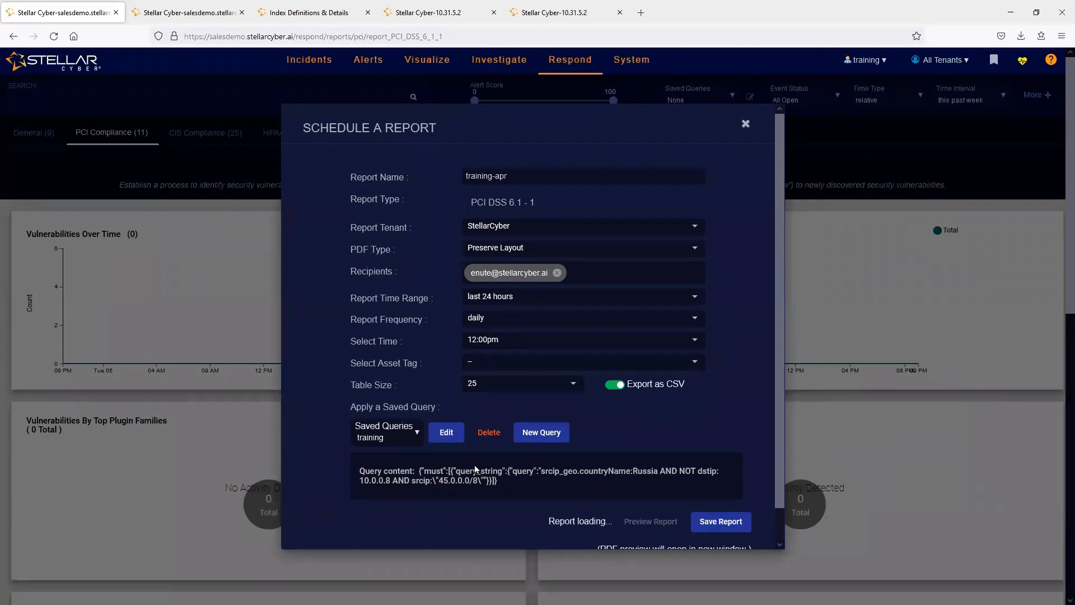
- Go to Threat Hunting and review the indices available for the Interflow Search
{"action": "left_click", "coordinate": [158, 7]}
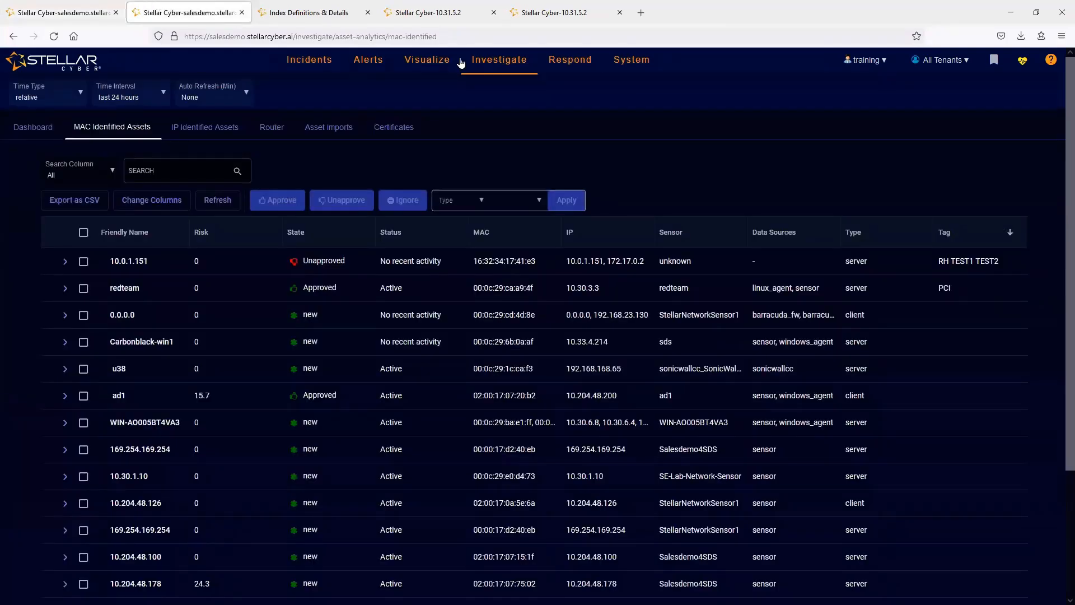
{"action": "mouse_move", "coordinate": [499, 62]}
{"action": "left_click", "coordinate": [503, 92]}
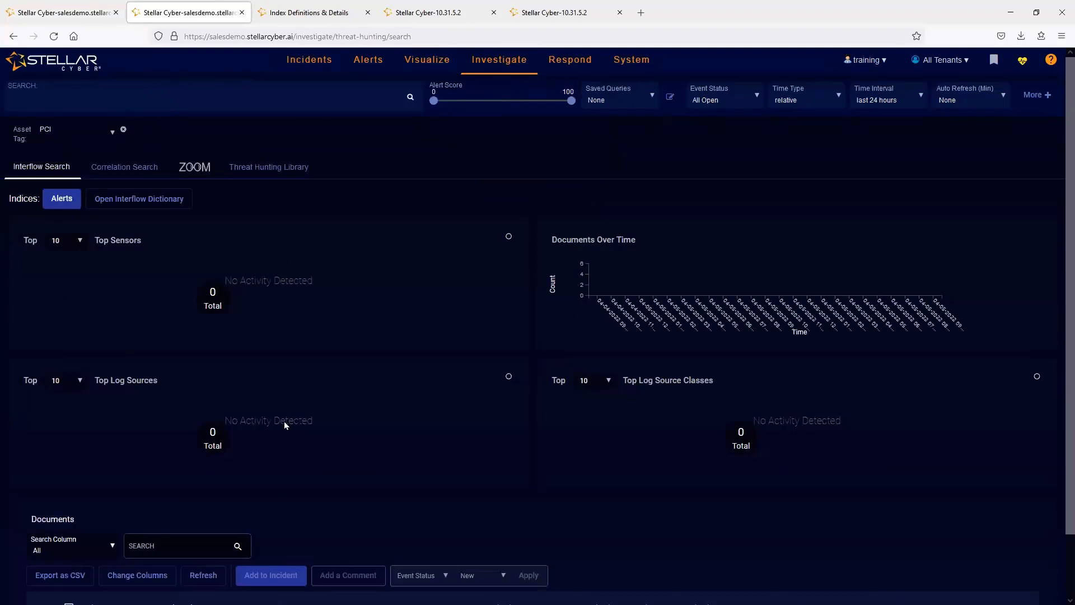
{"action": "left_click", "coordinate": [62, 198]}
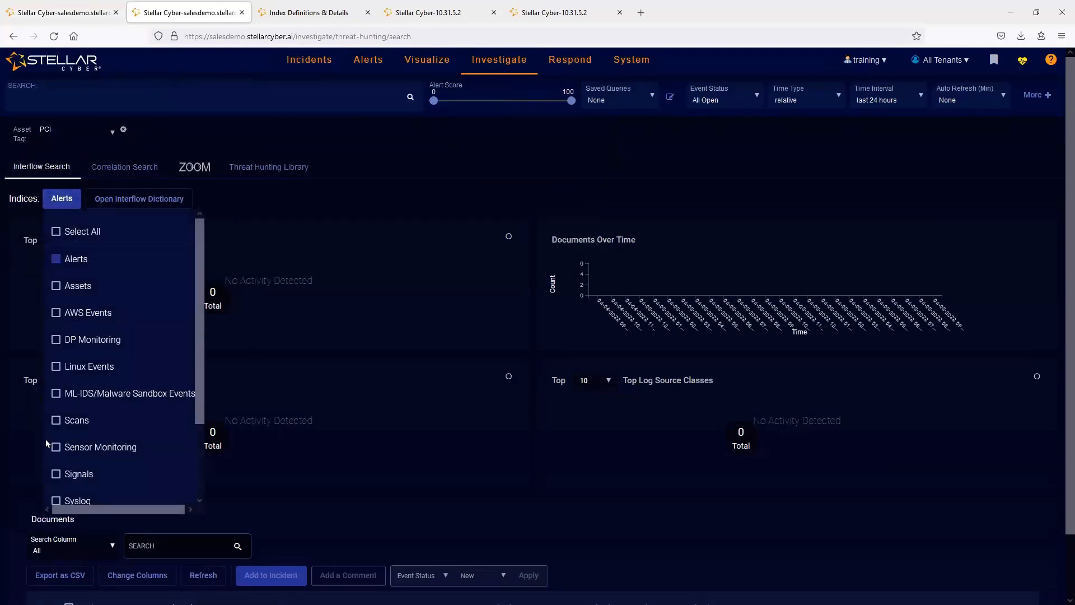
{"action": "left_click", "coordinate": [501, 472]}
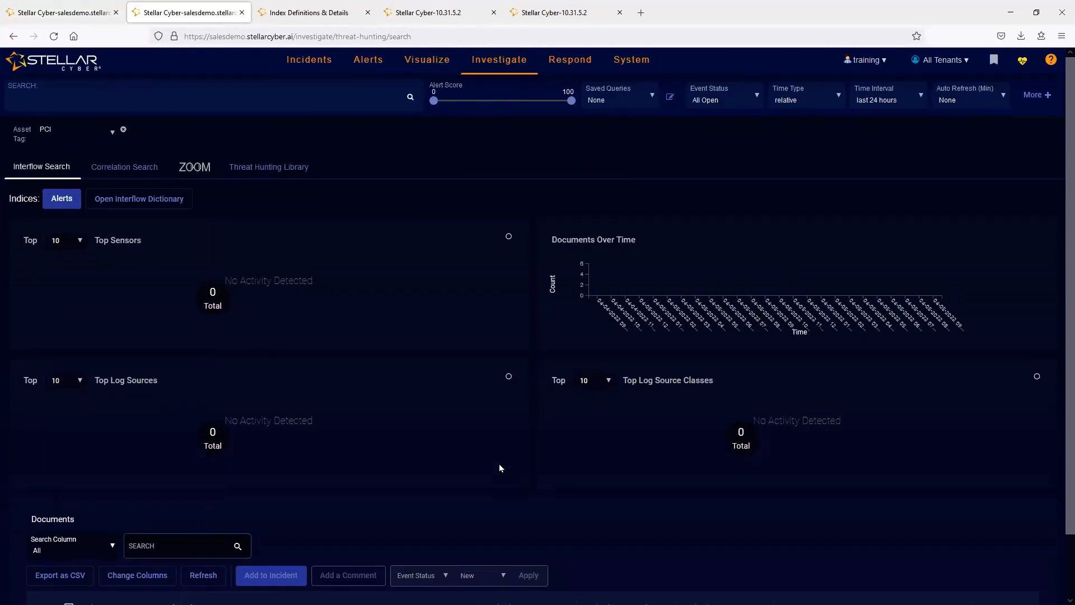
- Bring up the saved query training in the Query Builder from Threat Hunting
{"action": "left_click", "coordinate": [625, 101]}
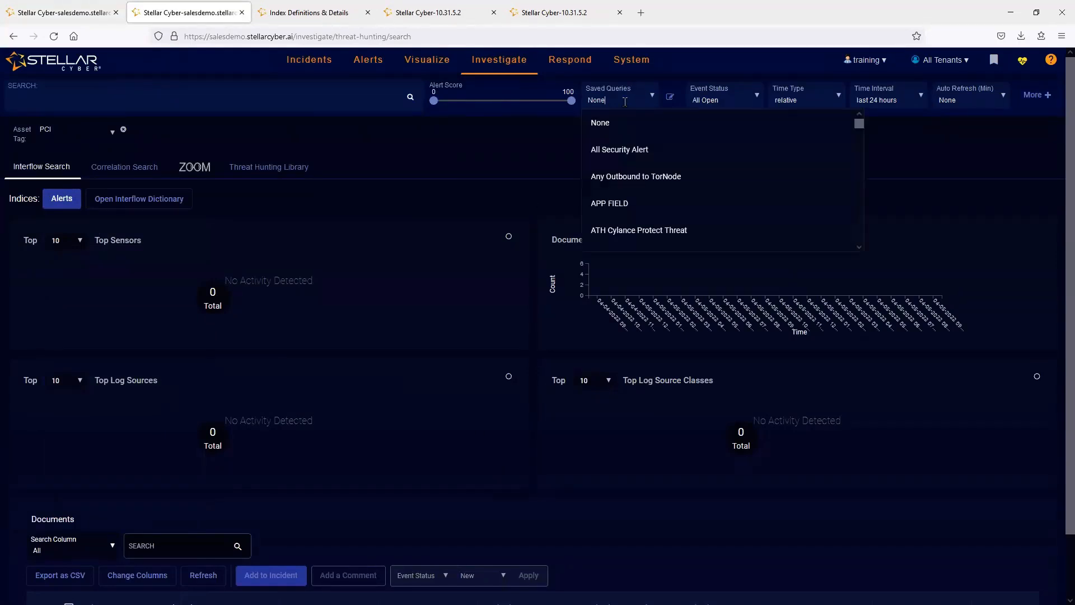
{"action": "left_click", "coordinate": [669, 96]}
{"action": "left_click", "coordinate": [314, 177]}
{"action": "type", "text": "trainin"}
{"action": "left_click", "coordinate": [317, 199]}
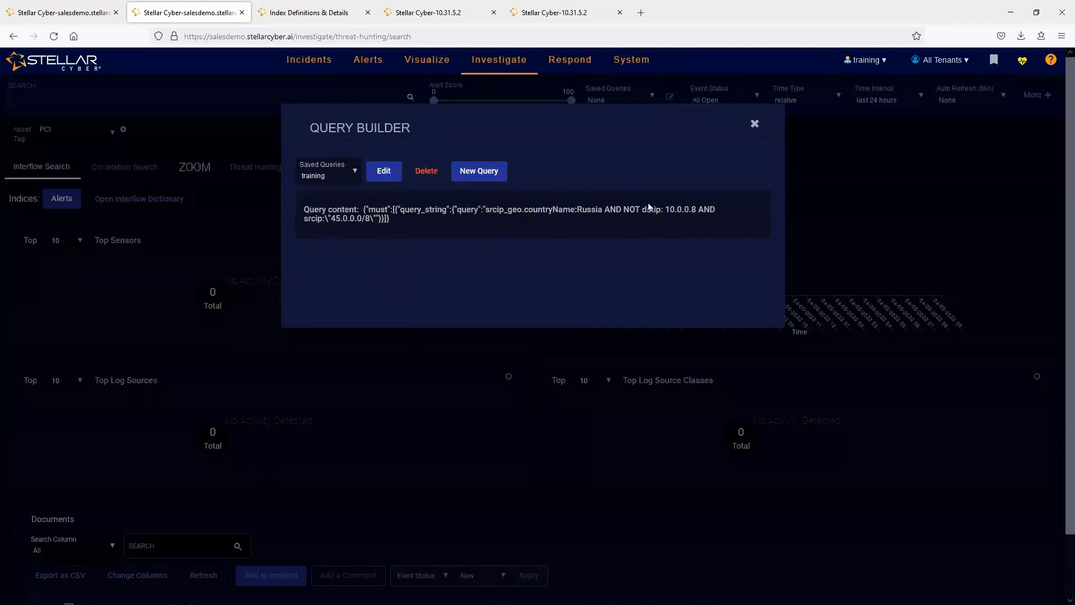
- Edit the training query by adding a blank condition below its query string, and save it
{"action": "left_click", "coordinate": [397, 172]}
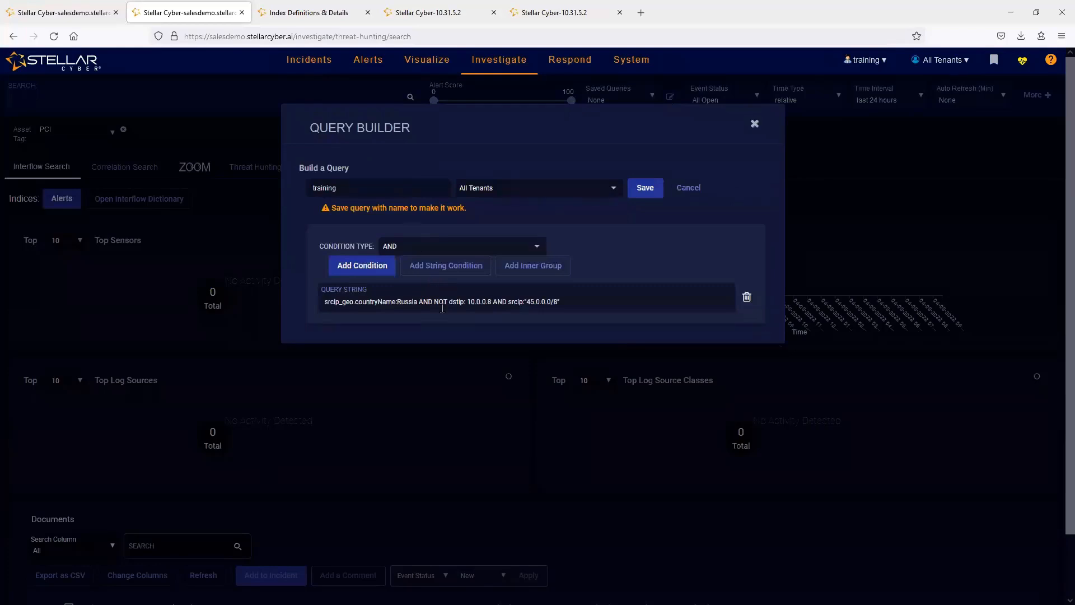
{"action": "left_click", "coordinate": [358, 268]}
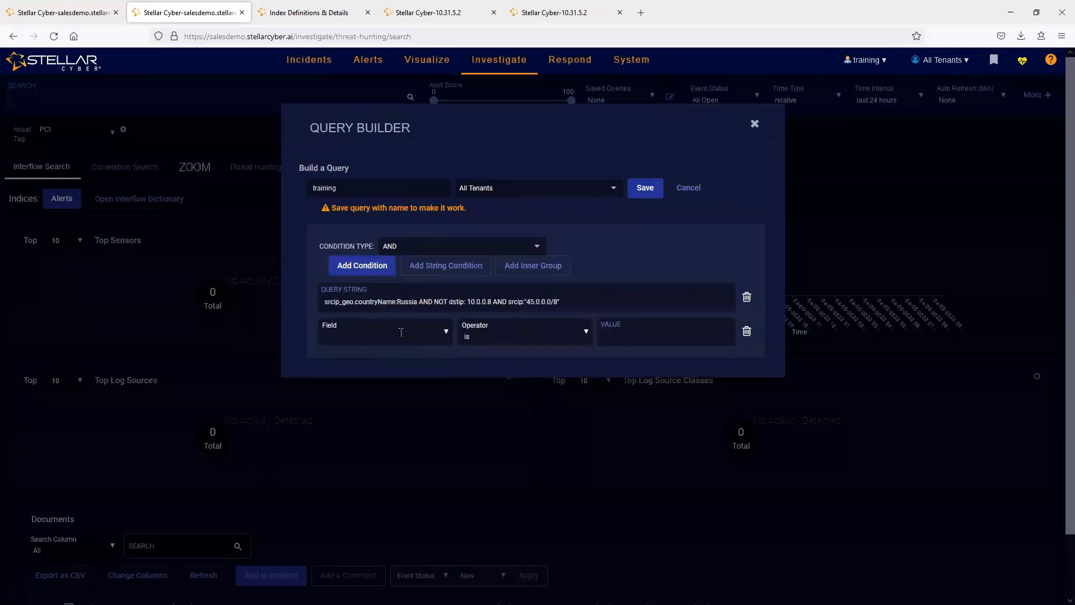
{"action": "left_click", "coordinate": [645, 187]}
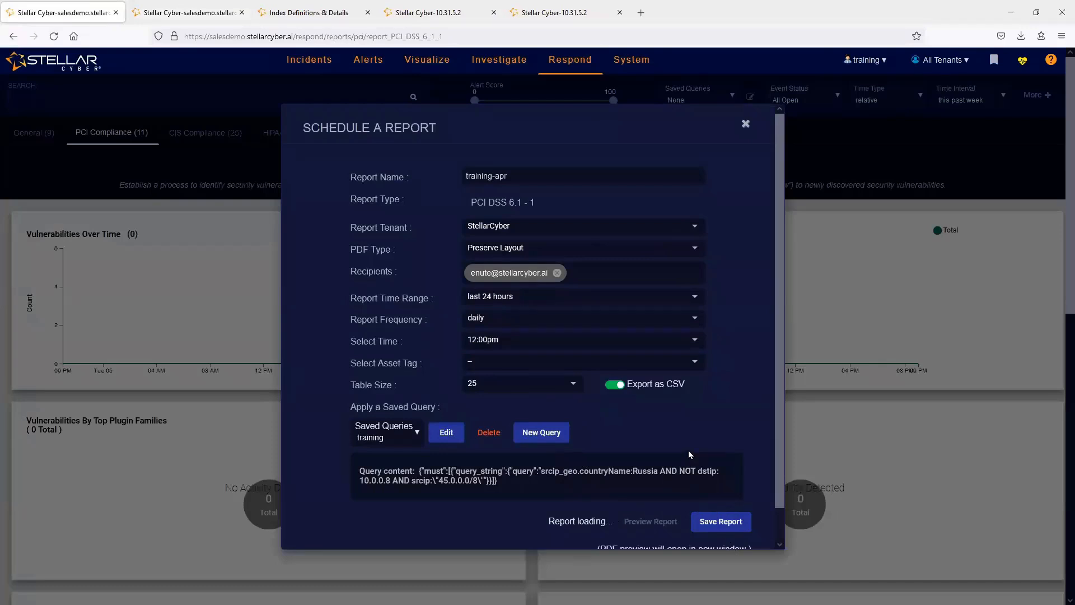
- Discard the PCI DSS 6.1 - 1 report schedule and review the settings of the scheduled Cybersixgill TI Report
{"action": "left_click", "coordinate": [745, 124]}
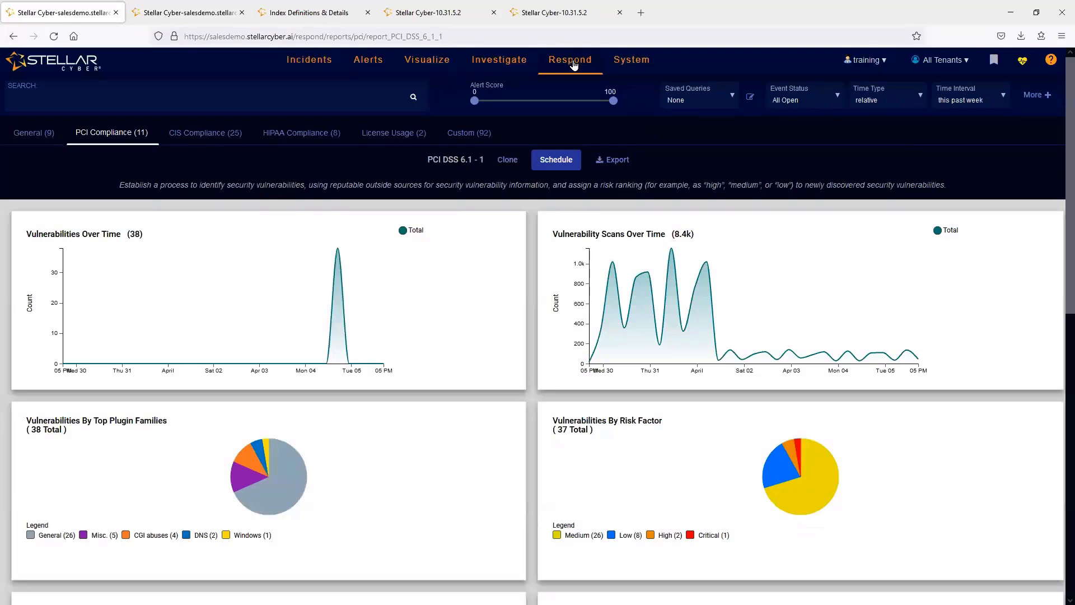
{"action": "mouse_move", "coordinate": [573, 64]}
{"action": "left_click", "coordinate": [583, 153]}
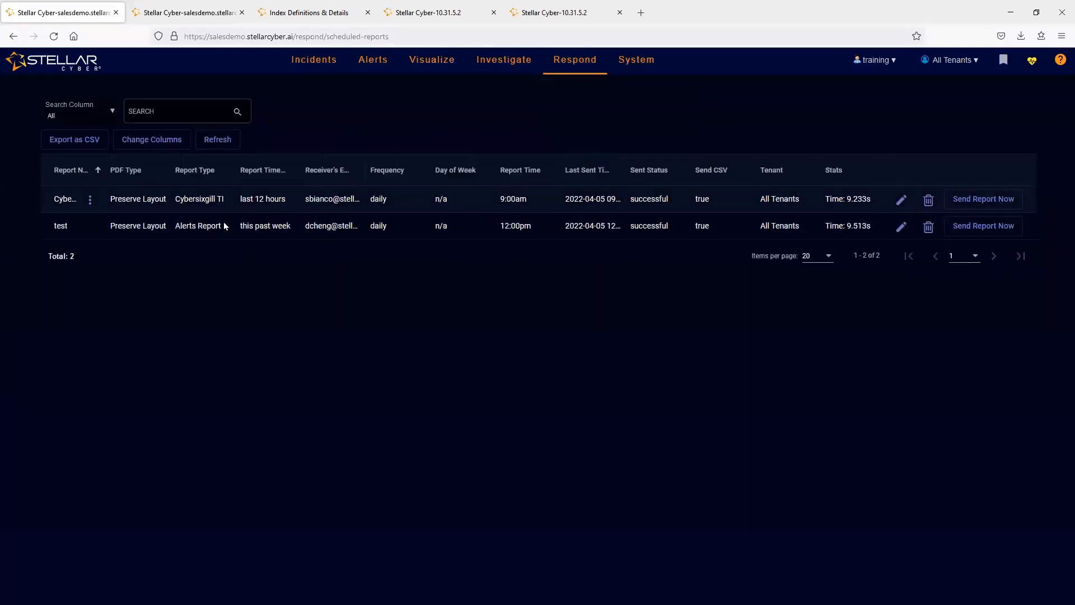
{"action": "left_click", "coordinate": [903, 199]}
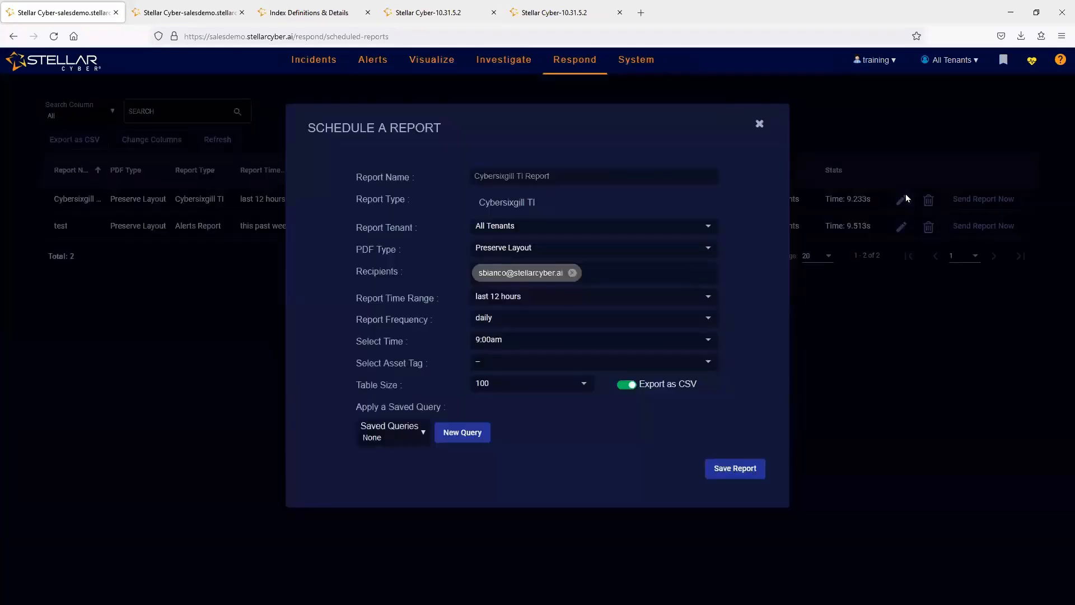
{"action": "left_click", "coordinate": [761, 125]}
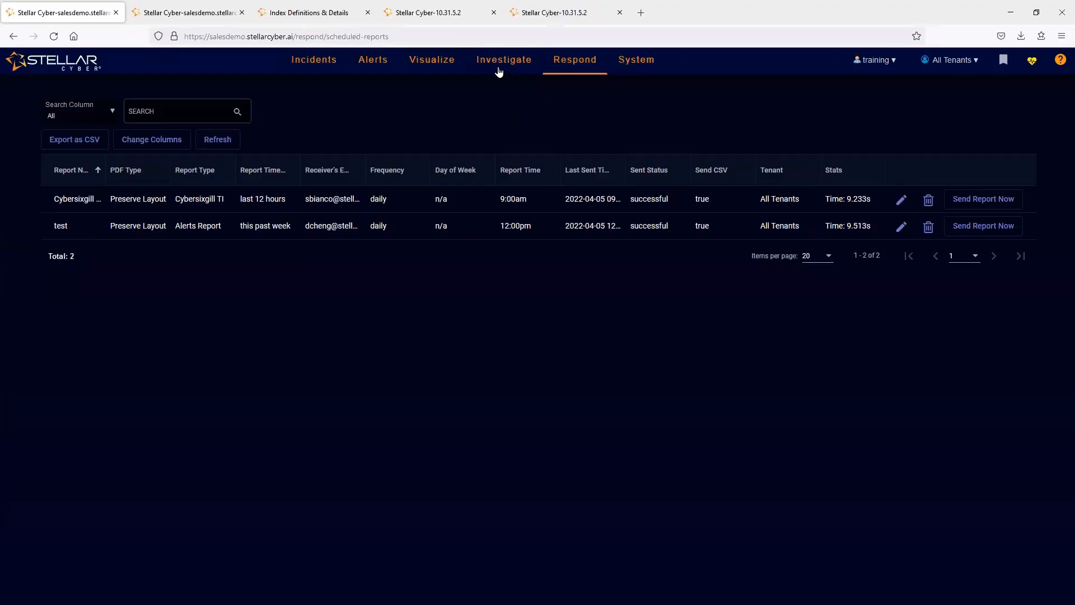
- View the custom dashboards list and open the DNS Analysis view in the Threat Hunting Library
{"action": "mouse_move", "coordinate": [432, 60]}
{"action": "left_click", "coordinate": [589, 117]}
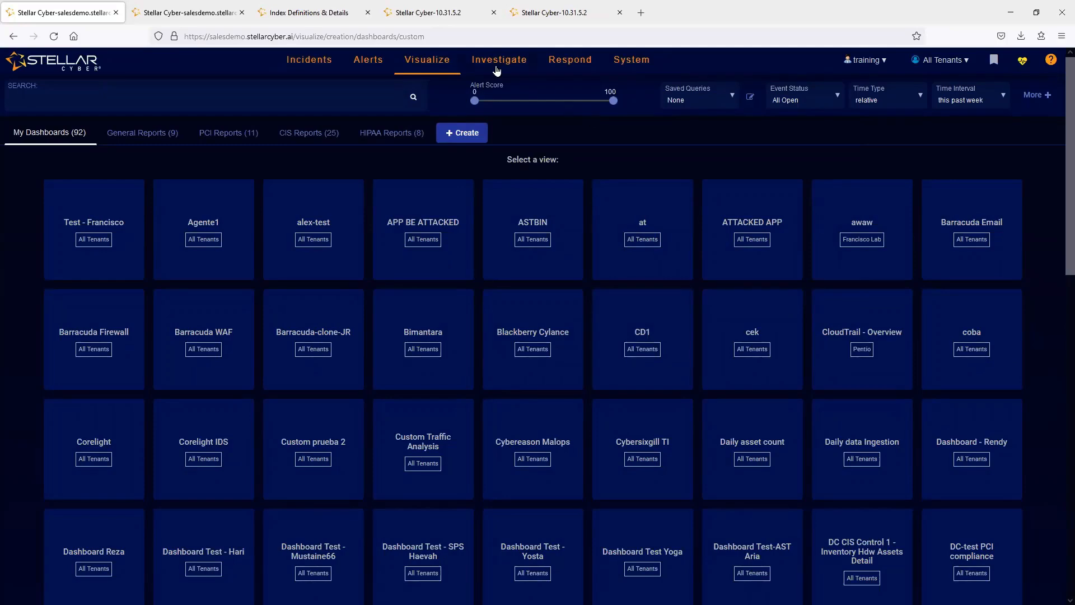
{"action": "mouse_move", "coordinate": [498, 70]}
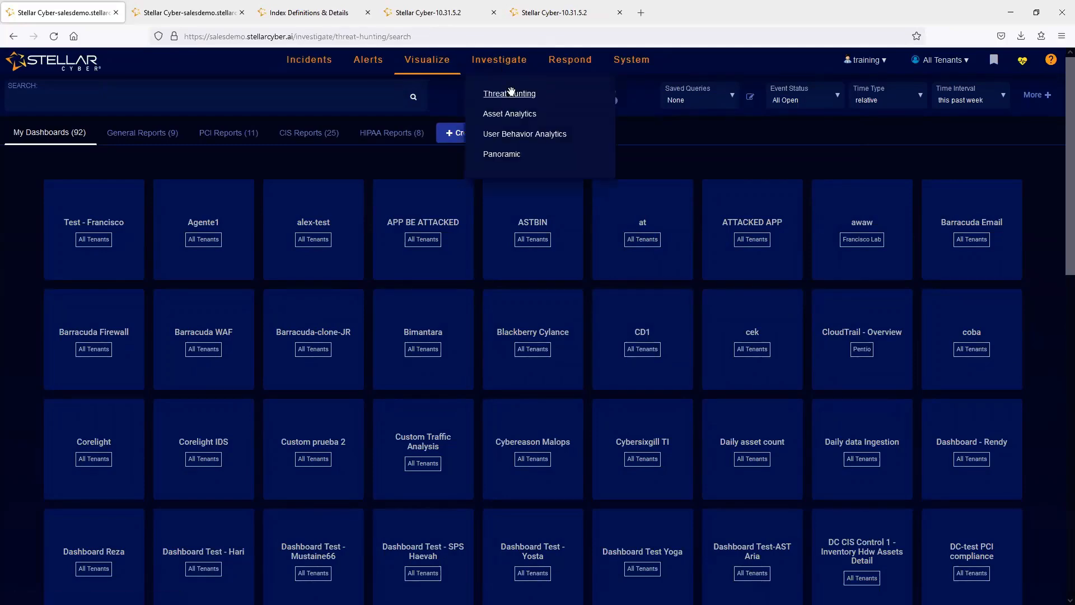
{"action": "left_click", "coordinate": [509, 93]}
{"action": "left_click", "coordinate": [252, 131]}
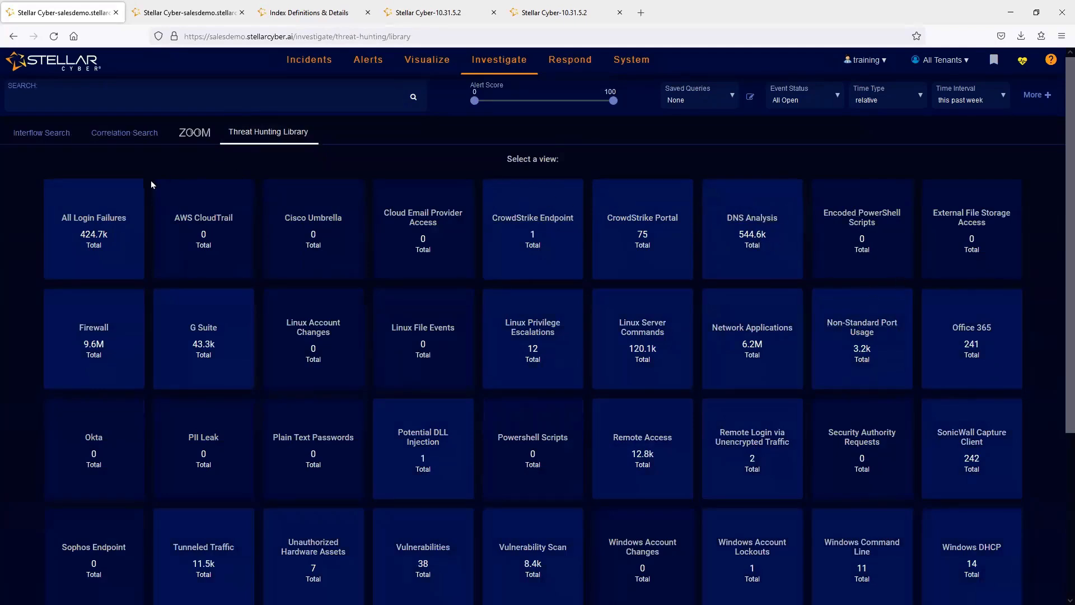
{"action": "left_click", "coordinate": [749, 229]}
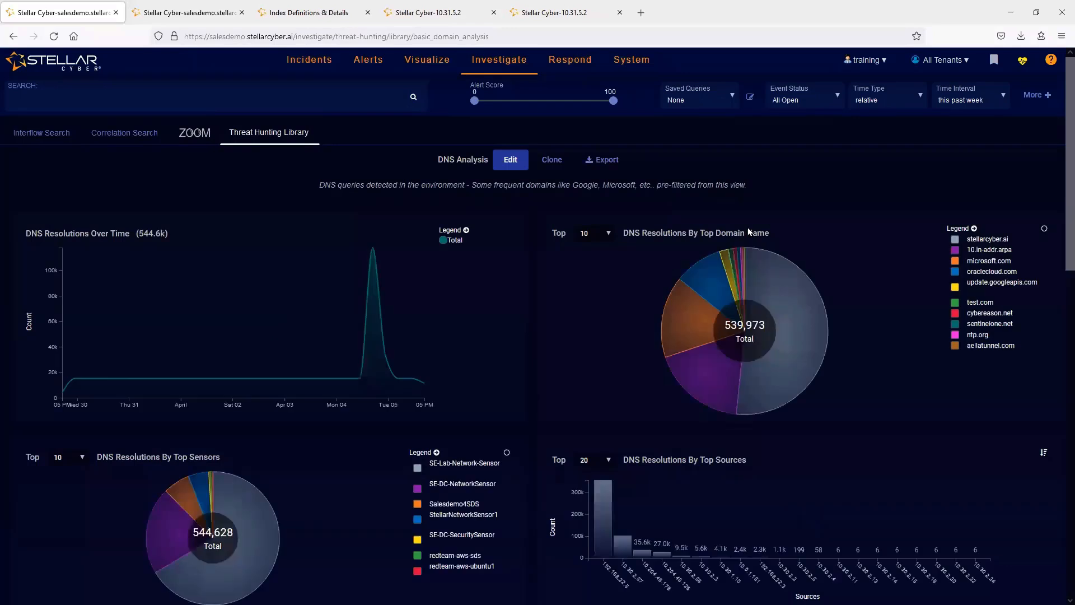
- Copy the title of the DNS Resolutions By Top Domain Name chart in the DNS Analysis view
{"action": "left_click_drag", "start_coordinate": [780, 233], "coordinate": [621, 233]}
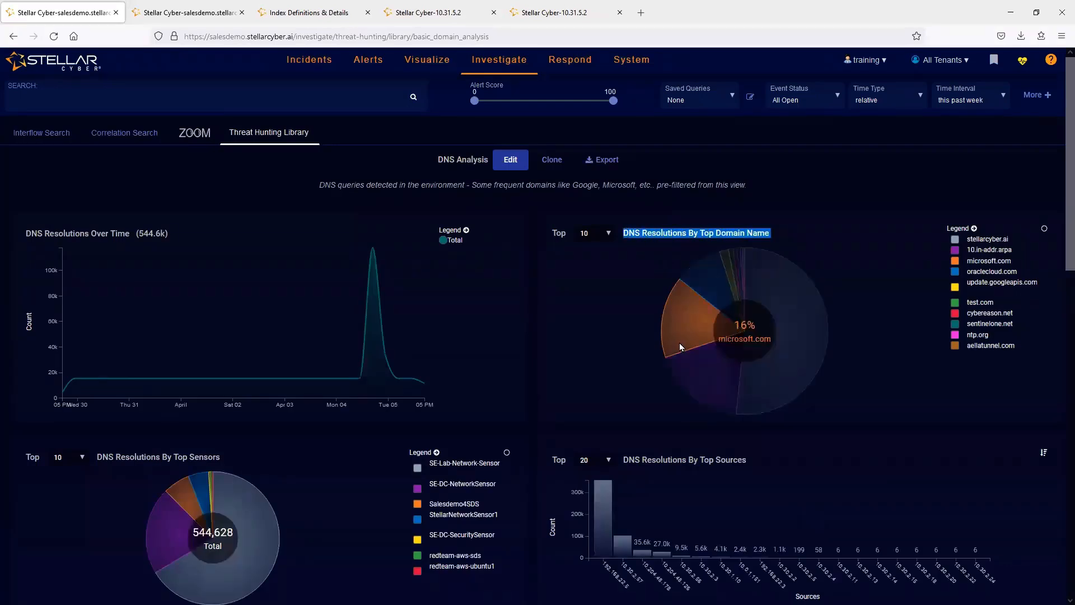
{"action": "right_click", "coordinate": [650, 231]}
{"action": "left_click", "coordinate": [665, 250]}
- Look through the list of custom dashboards and open the existing Training-DNS dashboard
{"action": "left_click", "coordinate": [422, 56]}
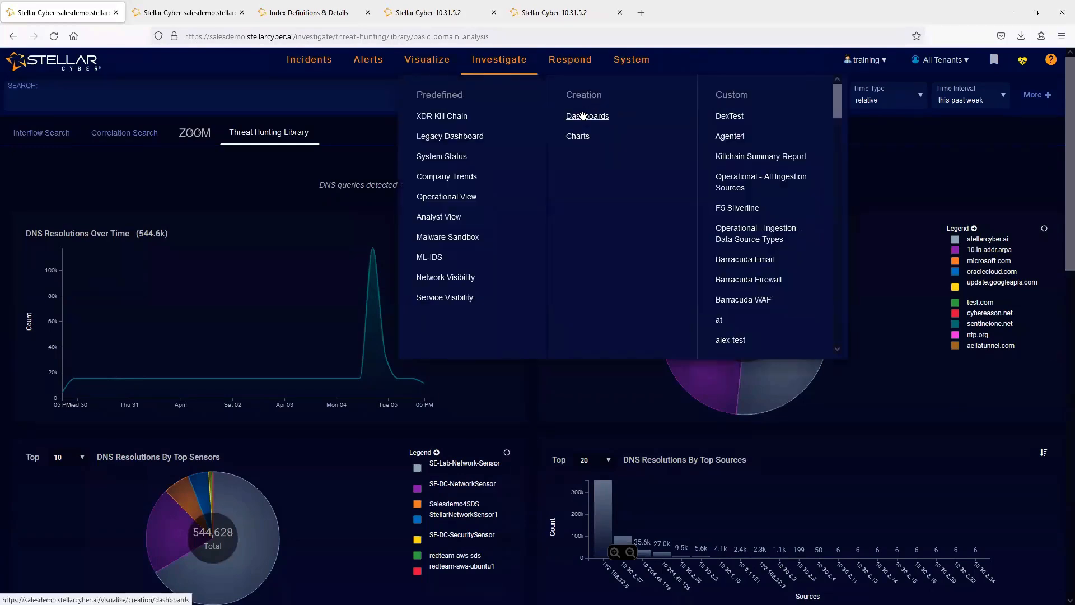
{"action": "left_click", "coordinate": [256, 131]}
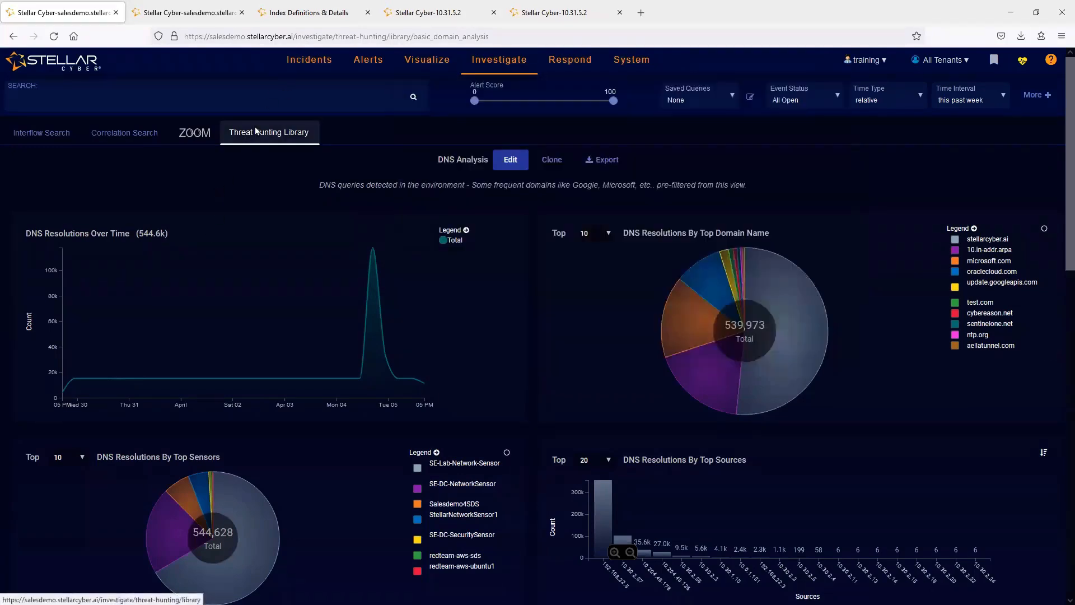
{"action": "left_click", "coordinate": [437, 67]}
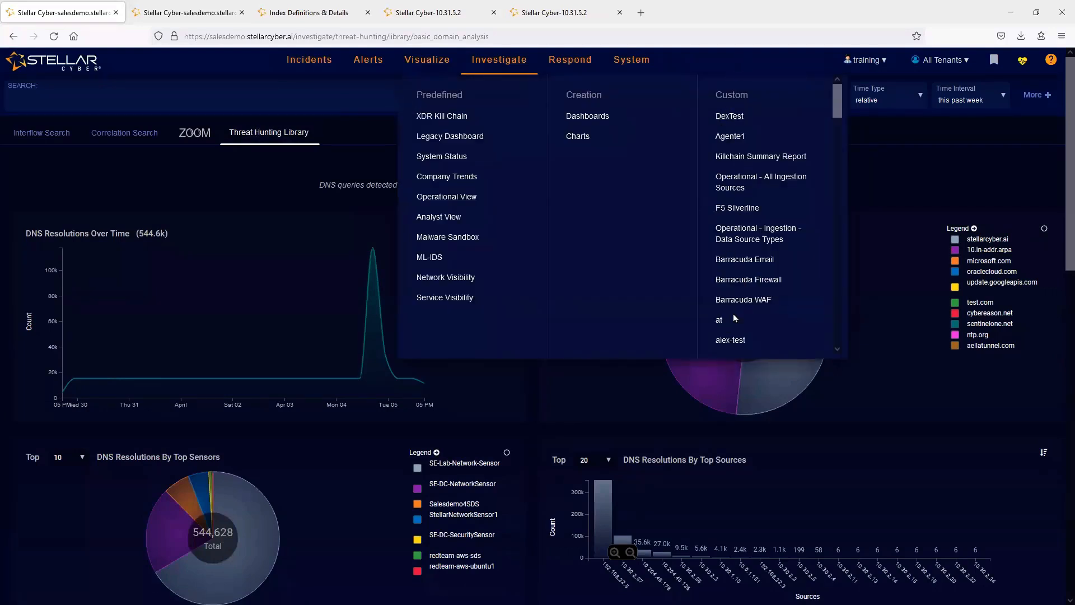
{"action": "left_click_drag", "start_coordinate": [838, 98], "coordinate": [838, 340]}
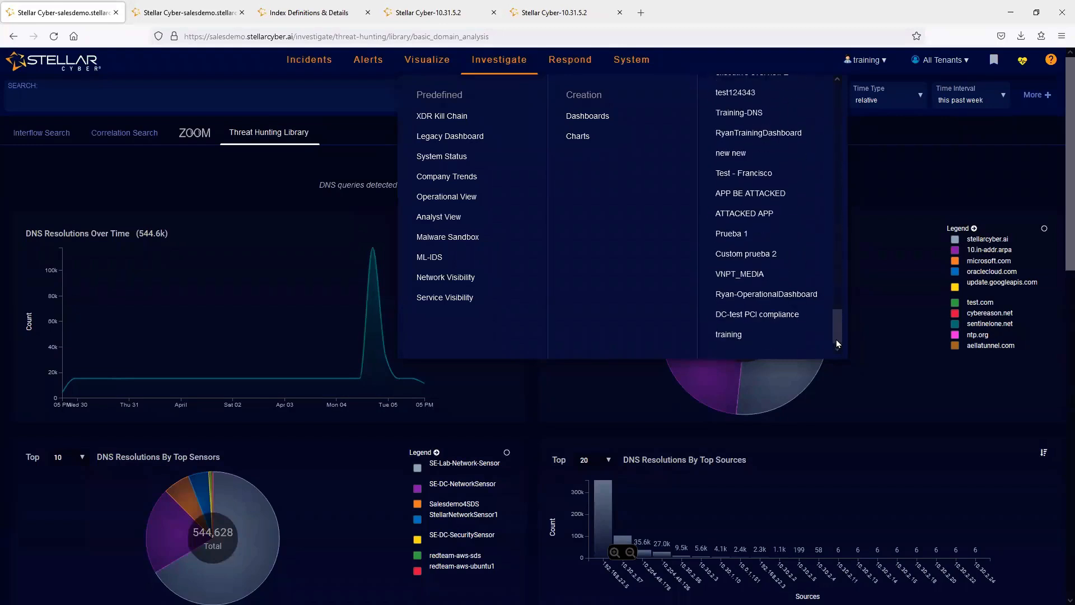
{"action": "left_click", "coordinate": [898, 387]}
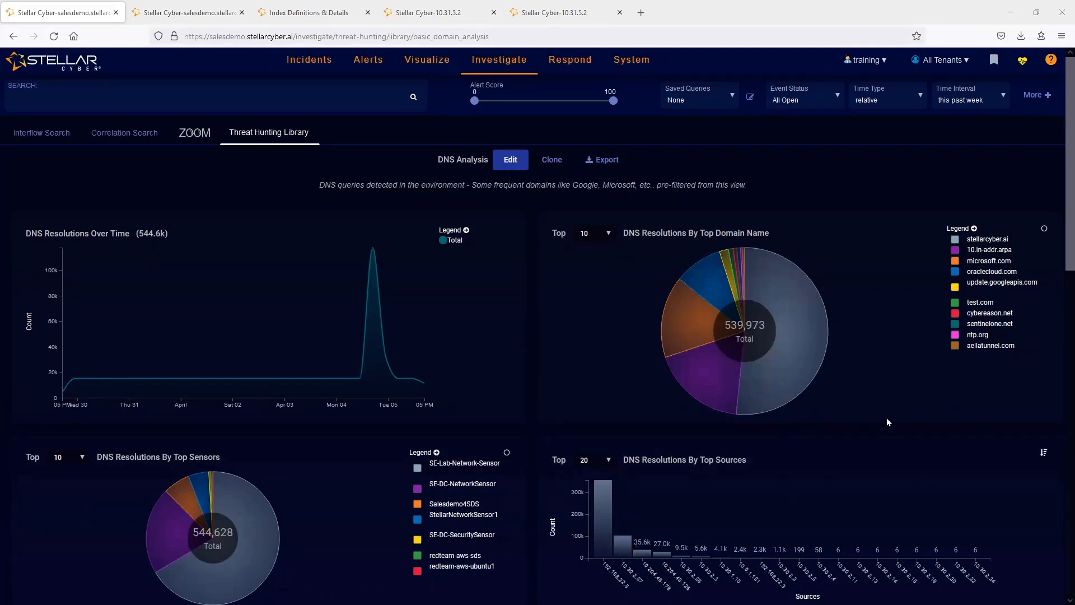
{"action": "mouse_move", "coordinate": [437, 65]}
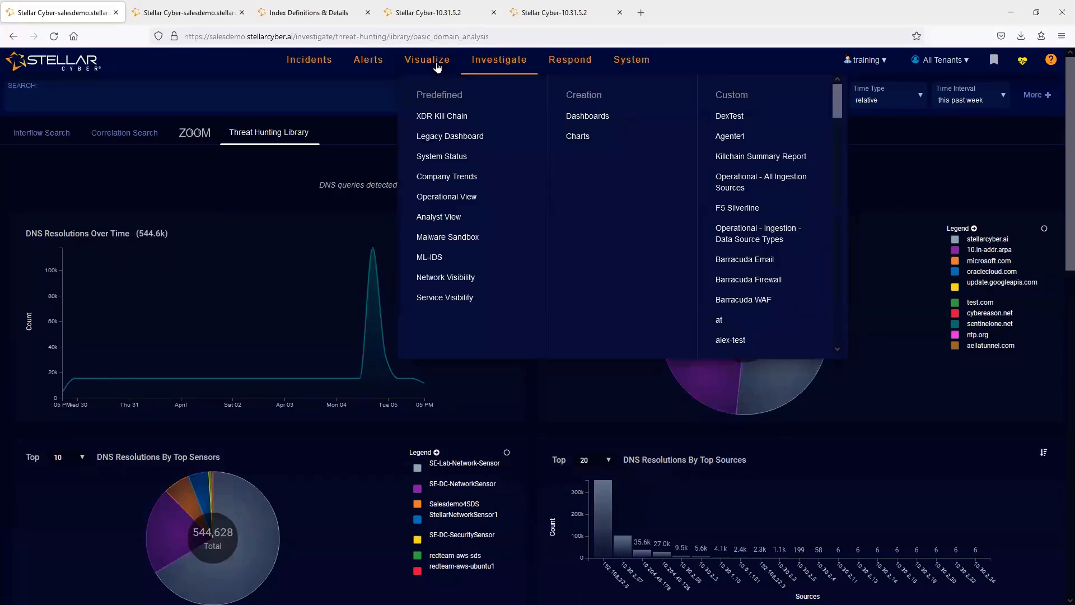
{"action": "left_click", "coordinate": [580, 116]}
{"action": "middle_click", "coordinate": [724, 127]}
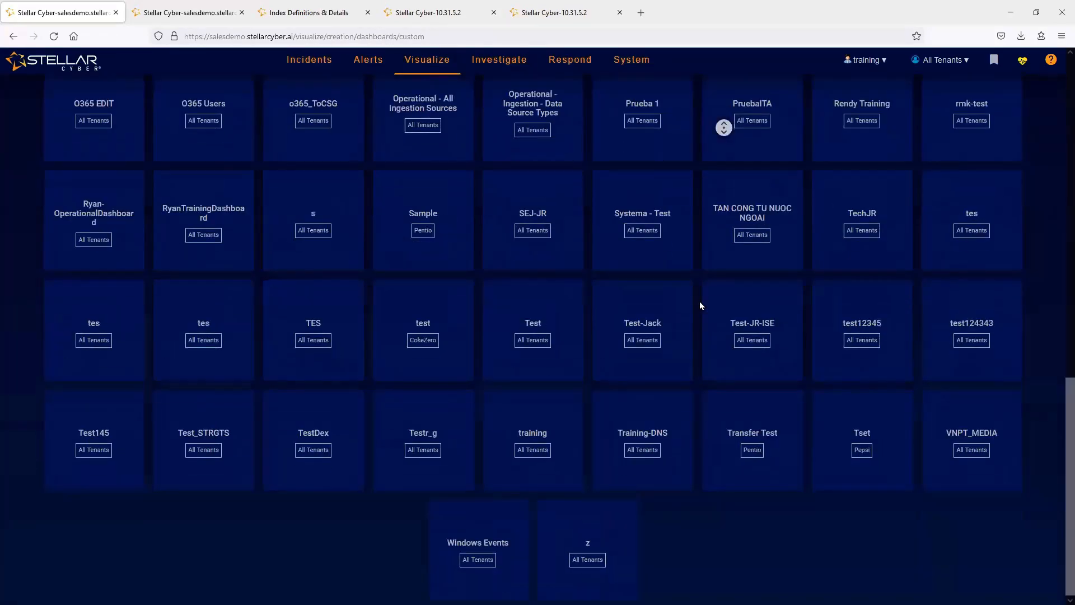
{"action": "left_click", "coordinate": [630, 442]}
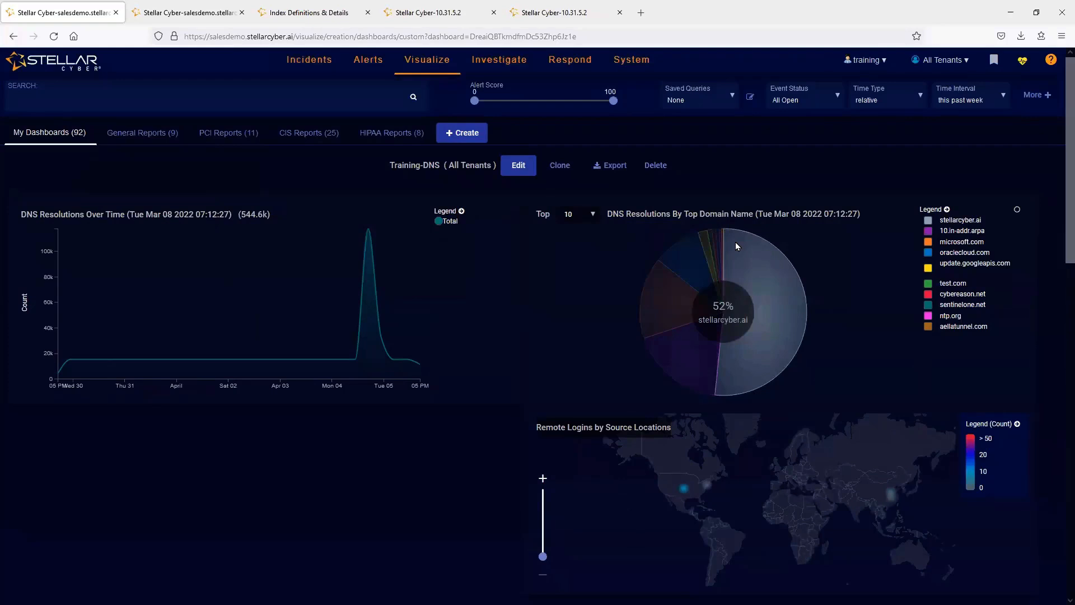
- Clone the DNS Analysis view from the Threat Hunting Library as a dashboard named training-DNS for All Tenants
{"action": "mouse_move", "coordinate": [499, 61]}
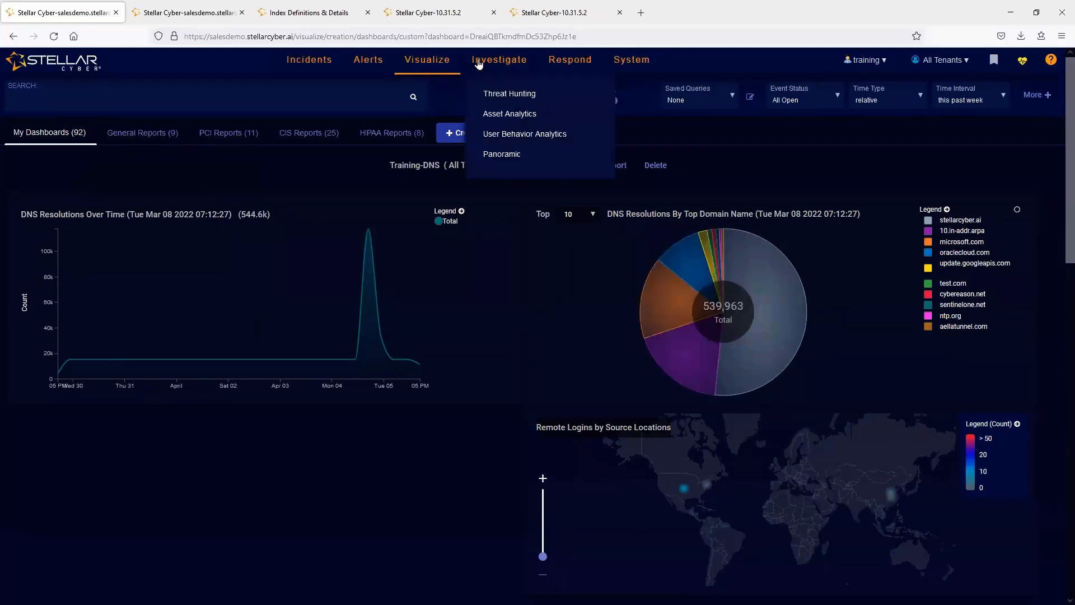
{"action": "left_click", "coordinate": [504, 94]}
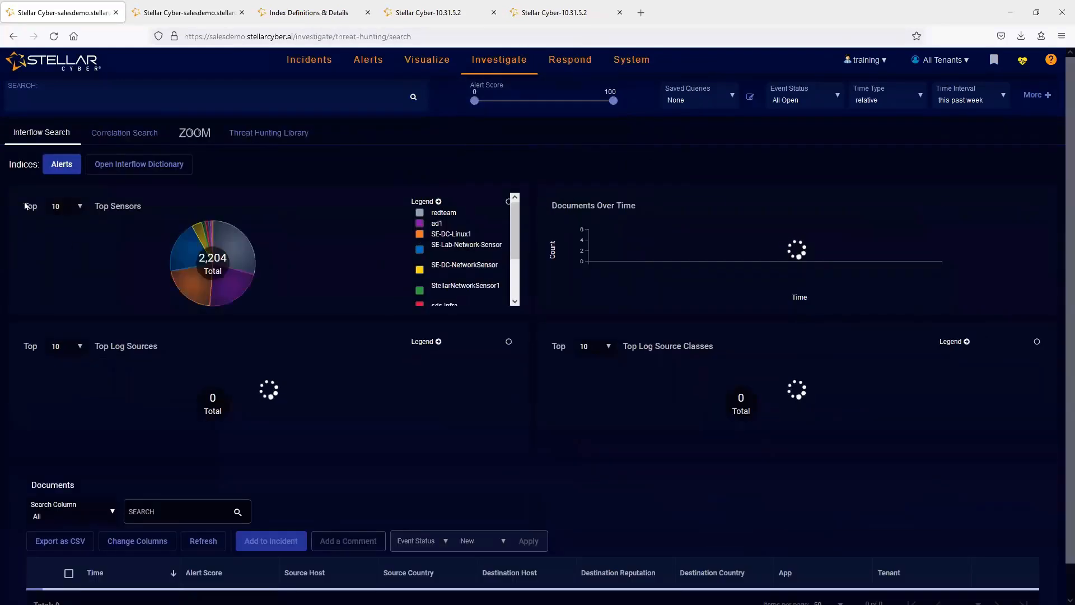
{"action": "left_click", "coordinate": [261, 140]}
{"action": "left_click", "coordinate": [693, 235]}
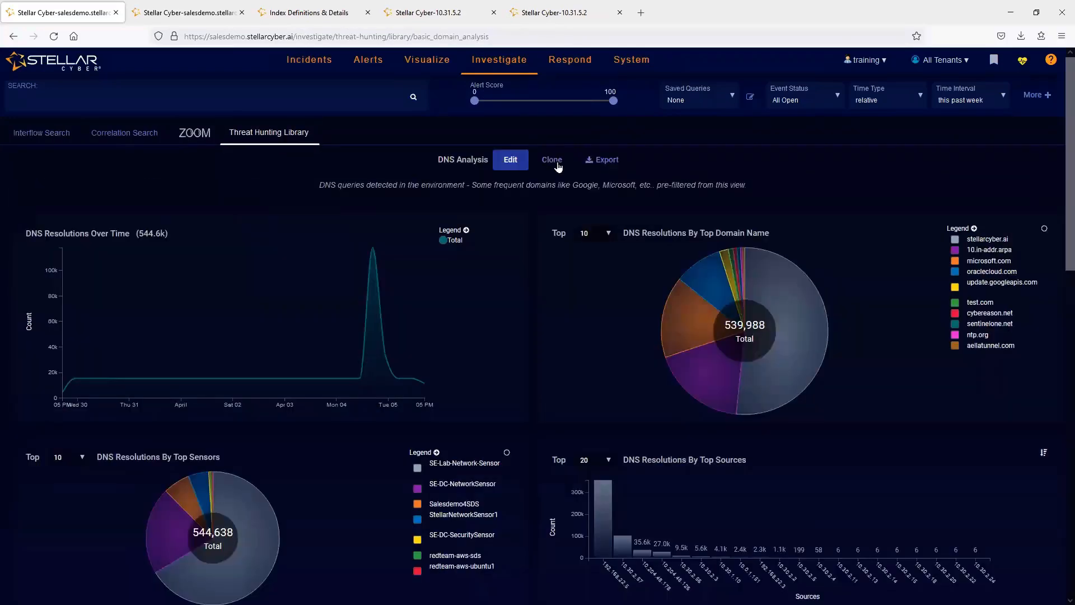
{"action": "left_click", "coordinate": [552, 160]}
{"action": "type", "text": "training-DN"}
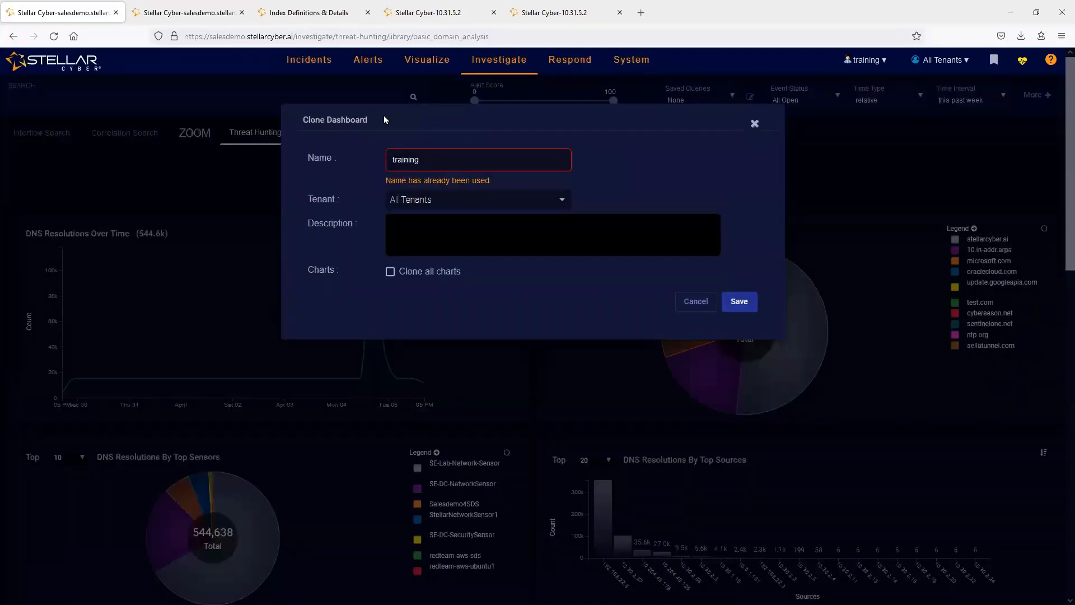
{"action": "left_click", "coordinate": [739, 288]}
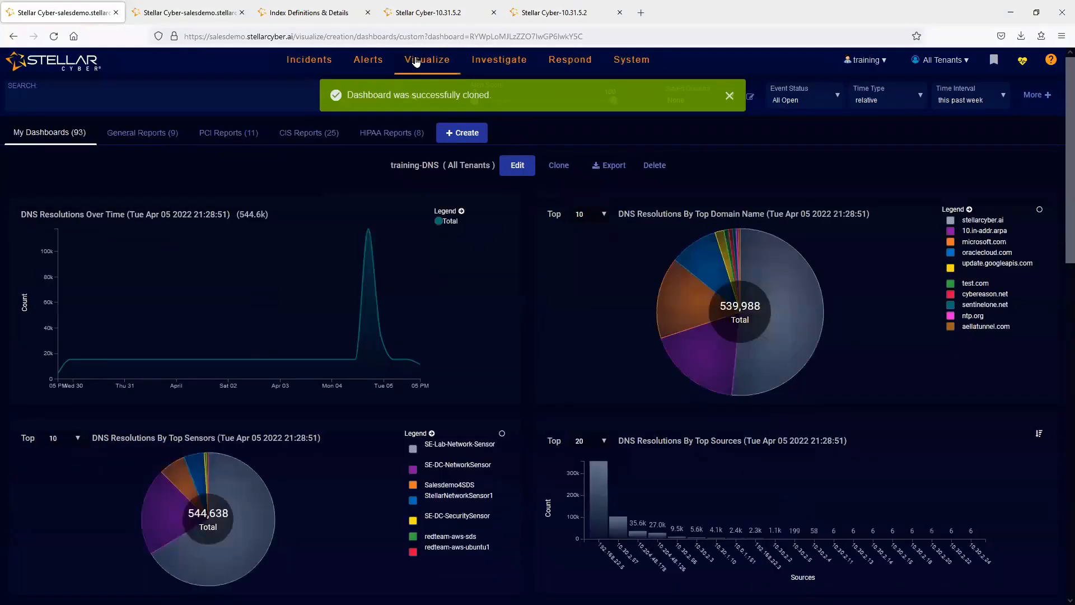
- Open the cloned training-DNS dashboard from the custom dashboards and review its charts and tables
{"action": "mouse_move", "coordinate": [416, 62]}
{"action": "left_click", "coordinate": [587, 115]}
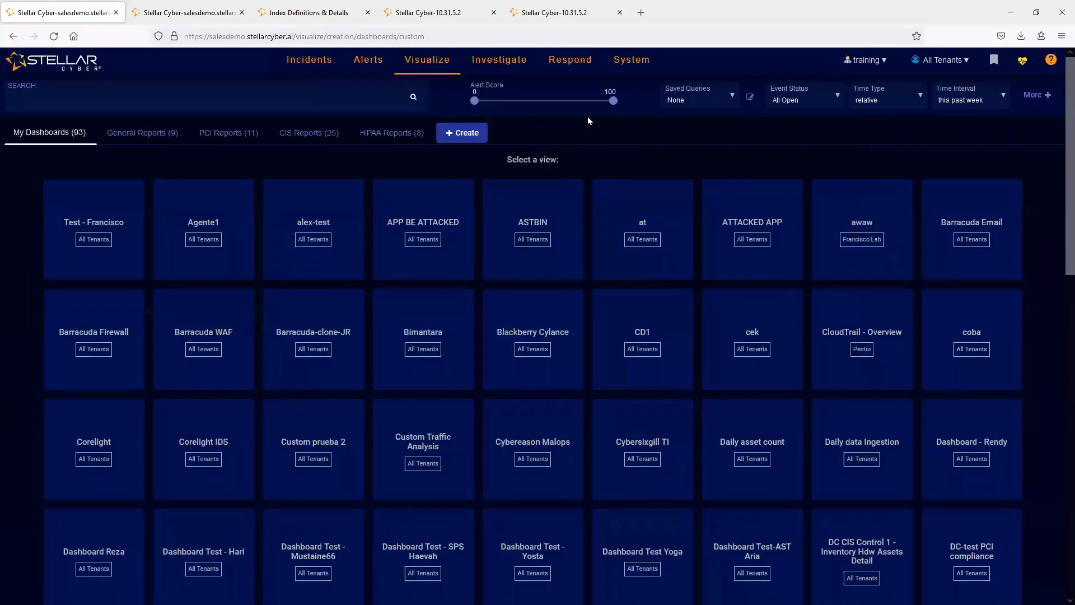
{"action": "scroll", "coordinate": [696, 362], "scroll_direction": "down", "scroll_amount": 10}
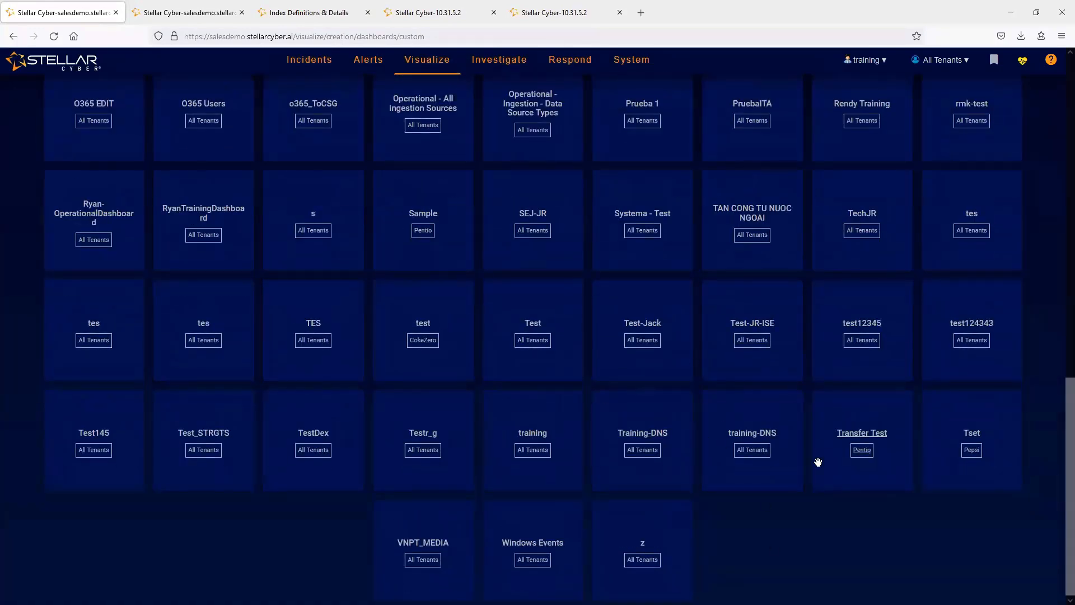
{"action": "left_click", "coordinate": [740, 428]}
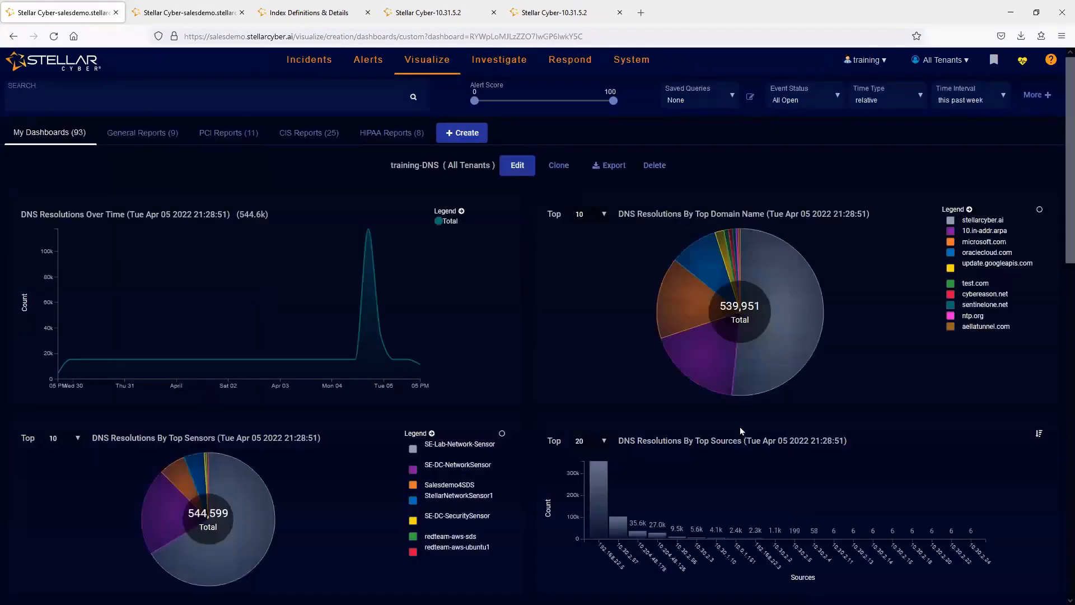
{"action": "scroll", "coordinate": [489, 260], "scroll_direction": "down", "scroll_amount": 20}
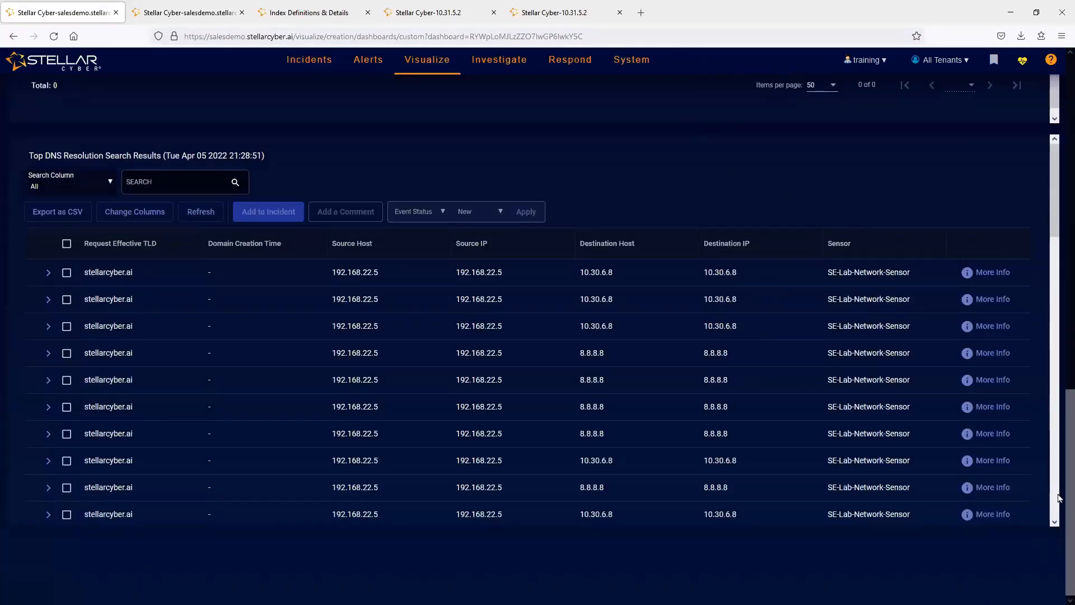
{"action": "scroll", "coordinate": [729, 171], "scroll_direction": "up", "scroll_amount": 3}
{"action": "scroll", "coordinate": [405, 147], "scroll_direction": "up", "scroll_amount": 20}
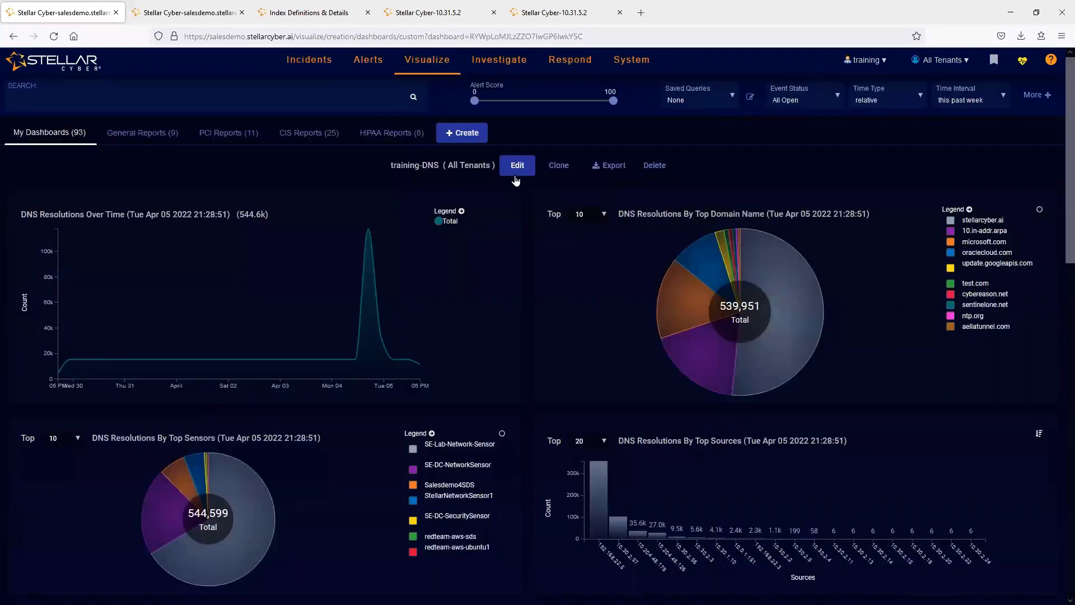
- Edit the training-DNS dashboard and remove its DNS Resolutions Over Time and DNS Resolutions By Top Sensors charts
{"action": "left_click", "coordinate": [517, 166]}
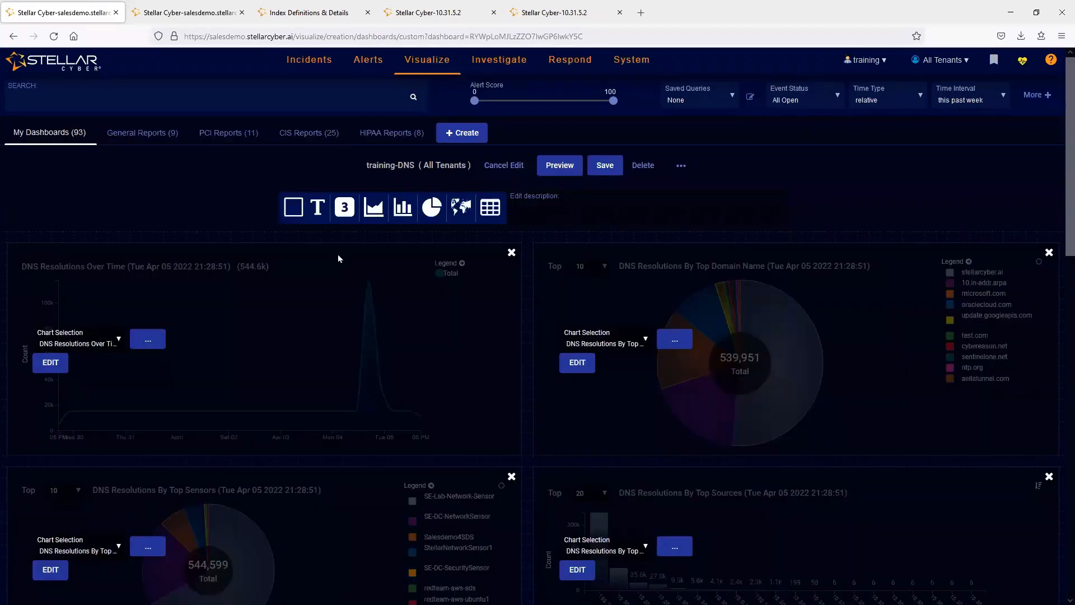
{"action": "left_click", "coordinate": [512, 254]}
{"action": "left_click", "coordinate": [511, 477]}
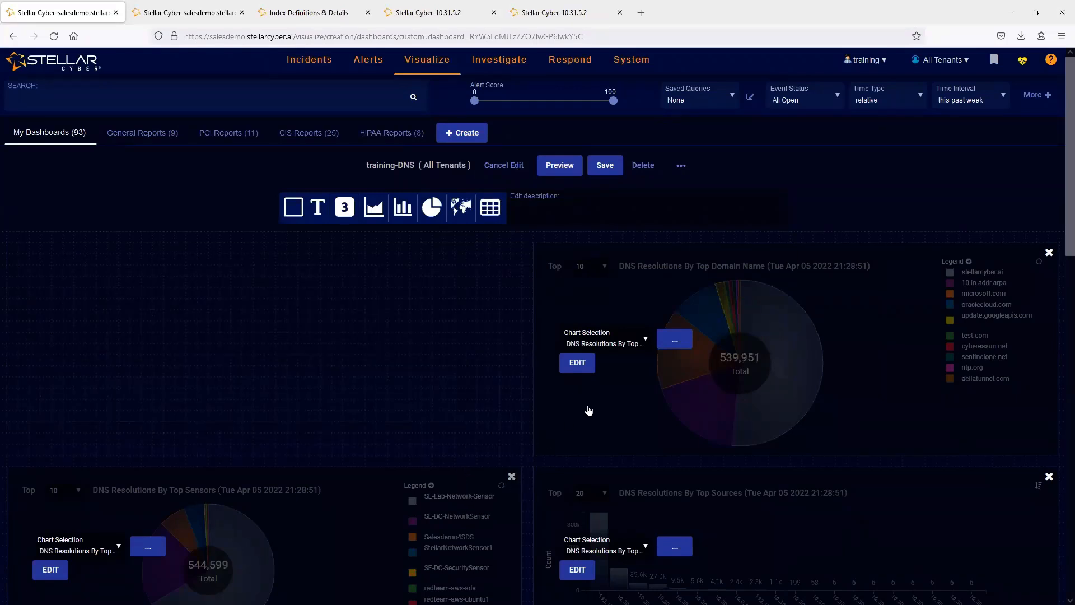
- Move the DNS Resolutions By Top Domain Name chart to the upper-left corner of the dashboard canvas and save the dashboard
{"action": "left_click_drag", "start_coordinate": [838, 259], "coordinate": [280, 237]}
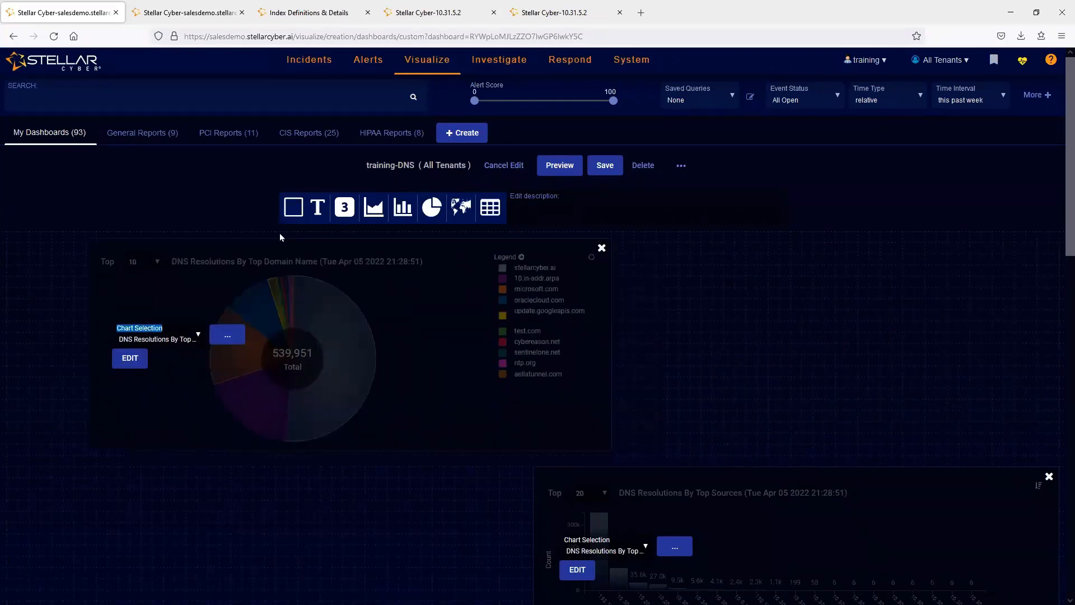
{"action": "left_click_drag", "start_coordinate": [328, 277], "coordinate": [276, 278]}
{"action": "left_click_drag", "start_coordinate": [341, 262], "coordinate": [346, 260]}
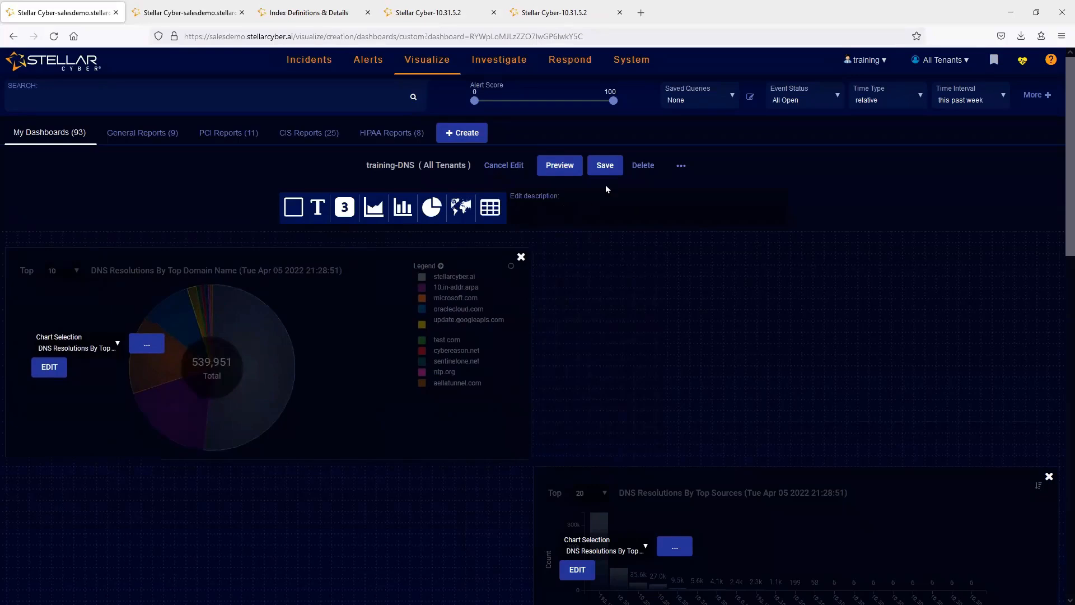
{"action": "left_click", "coordinate": [604, 165]}
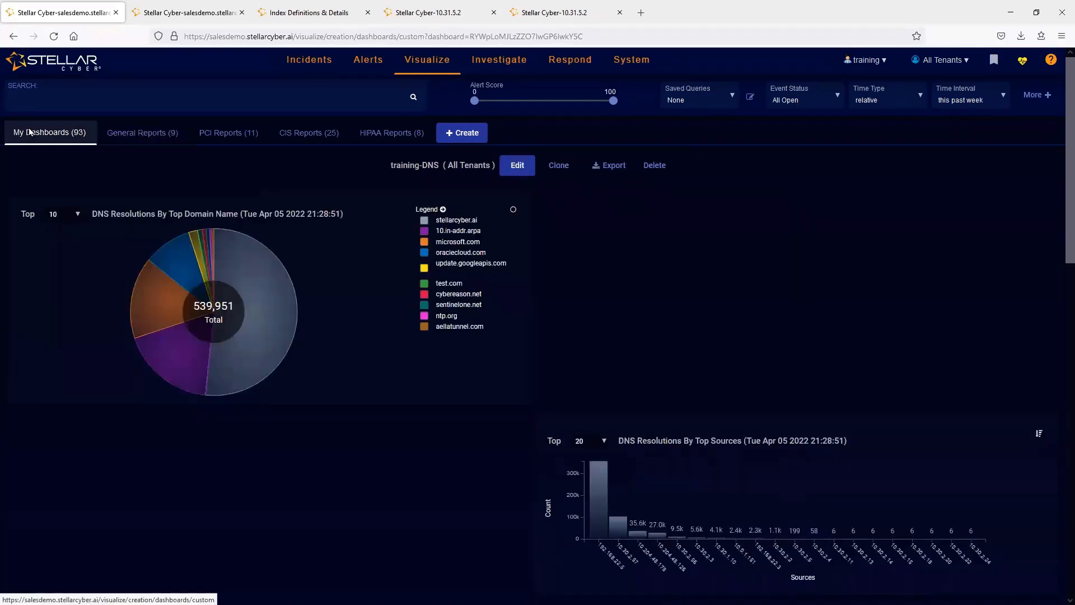
- Inspect the settings for adding a new dashboard and for importing one from a JSON file, leaving both without submitting
{"action": "left_click", "coordinate": [461, 132]}
{"action": "left_click", "coordinate": [476, 157]}
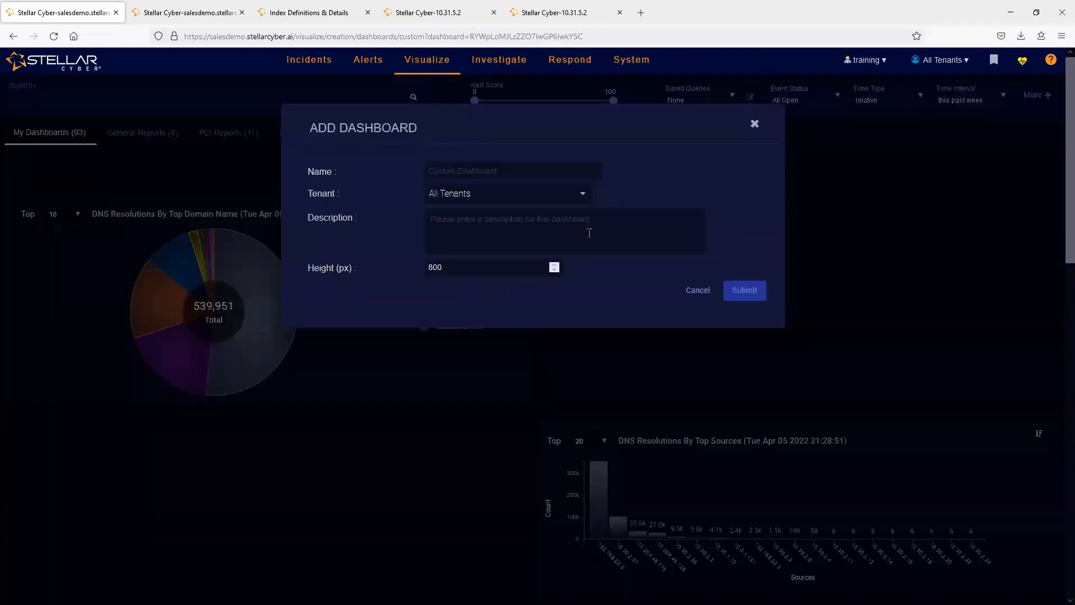
{"action": "left_click", "coordinate": [754, 125]}
{"action": "left_click", "coordinate": [462, 138]}
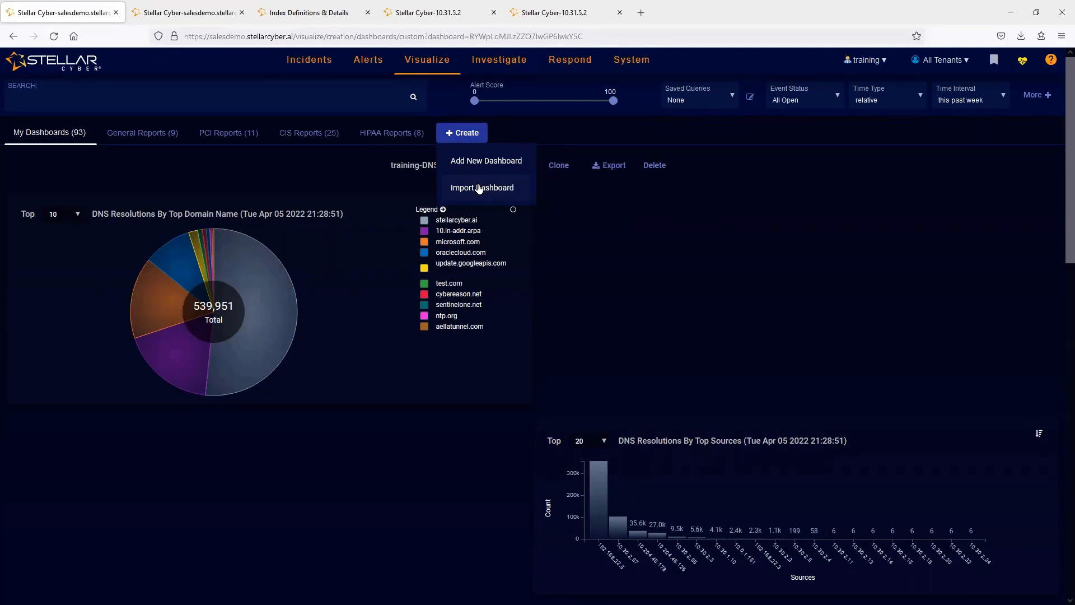
{"action": "left_click", "coordinate": [479, 188]}
{"action": "left_click", "coordinate": [480, 194]}
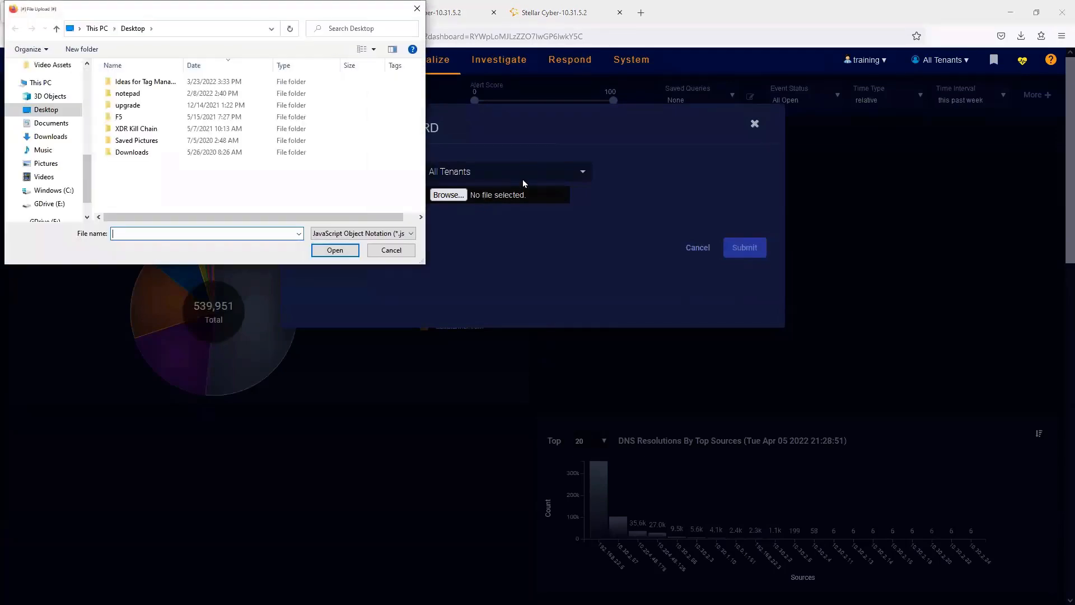
{"action": "left_click", "coordinate": [391, 249]}
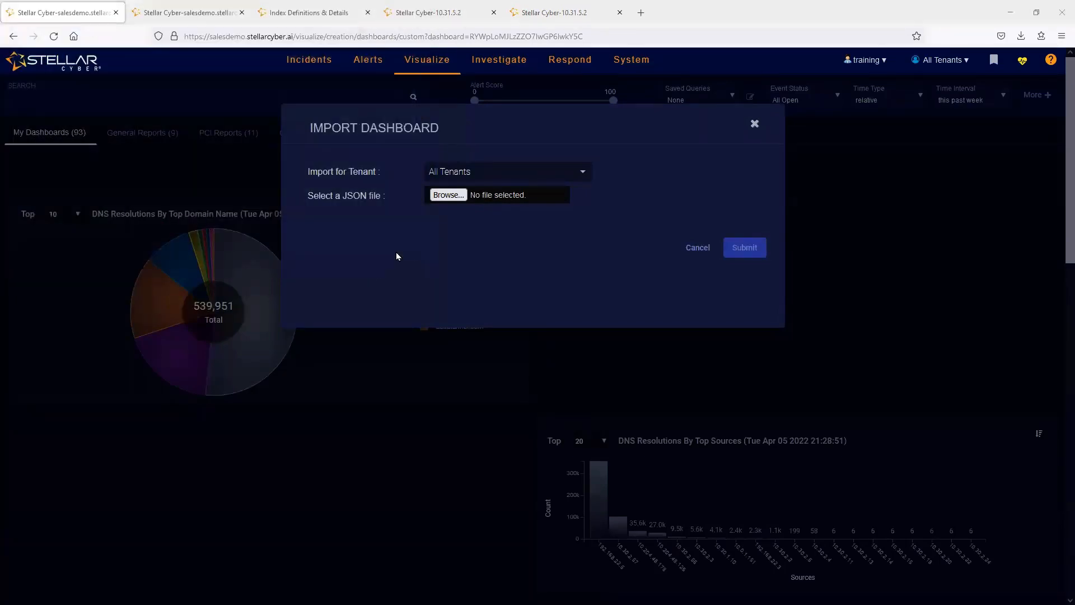
{"action": "left_click", "coordinate": [697, 247]}
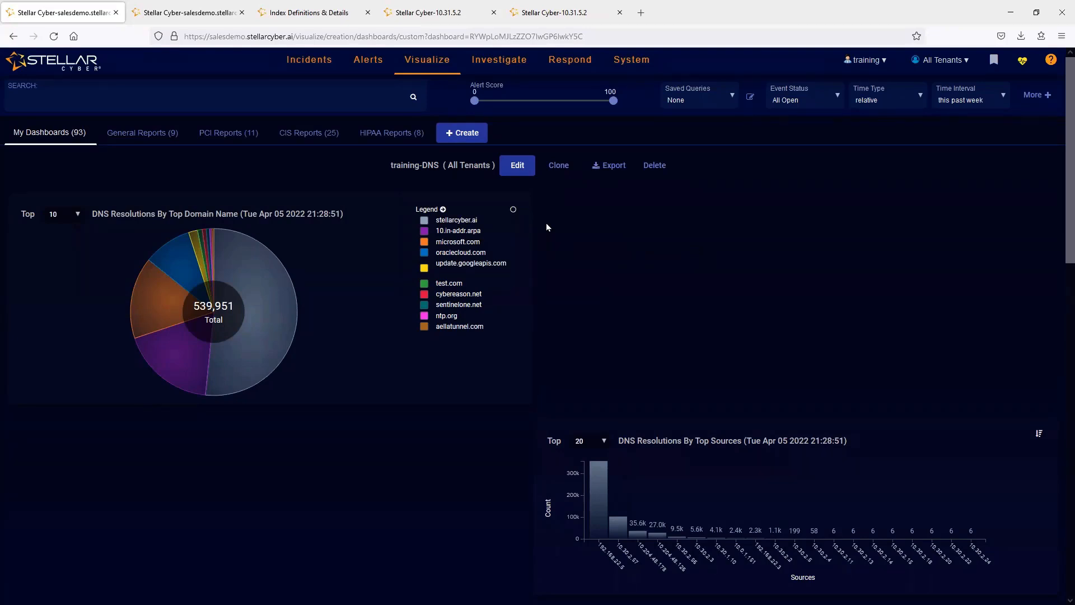
- Create a new dashboard named training-new for All Tenants with a height of 2300 px
{"action": "left_click", "coordinate": [467, 134]}
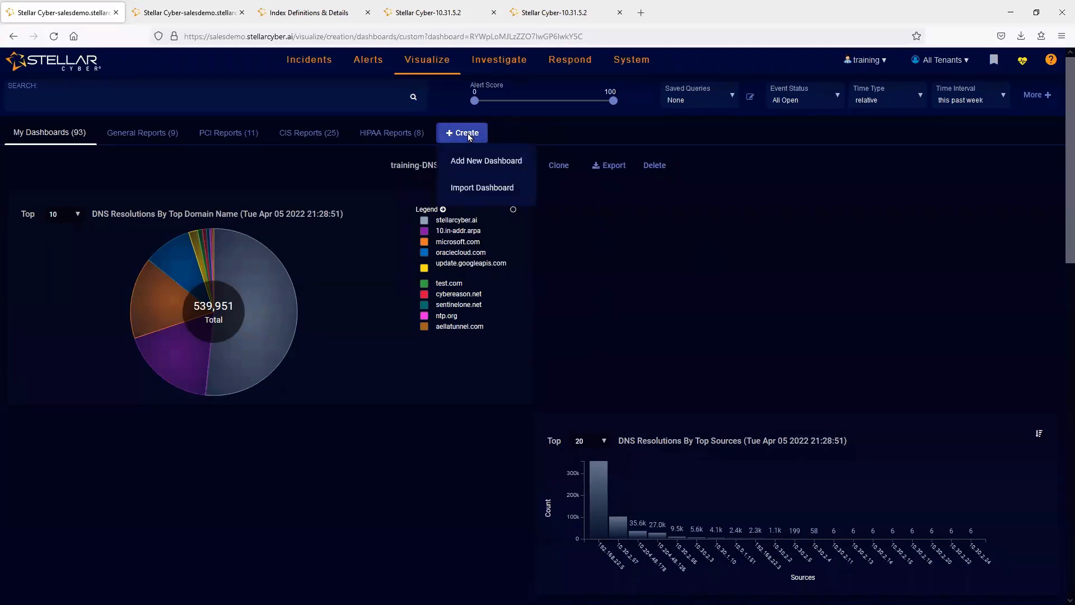
{"action": "left_click", "coordinate": [478, 162]}
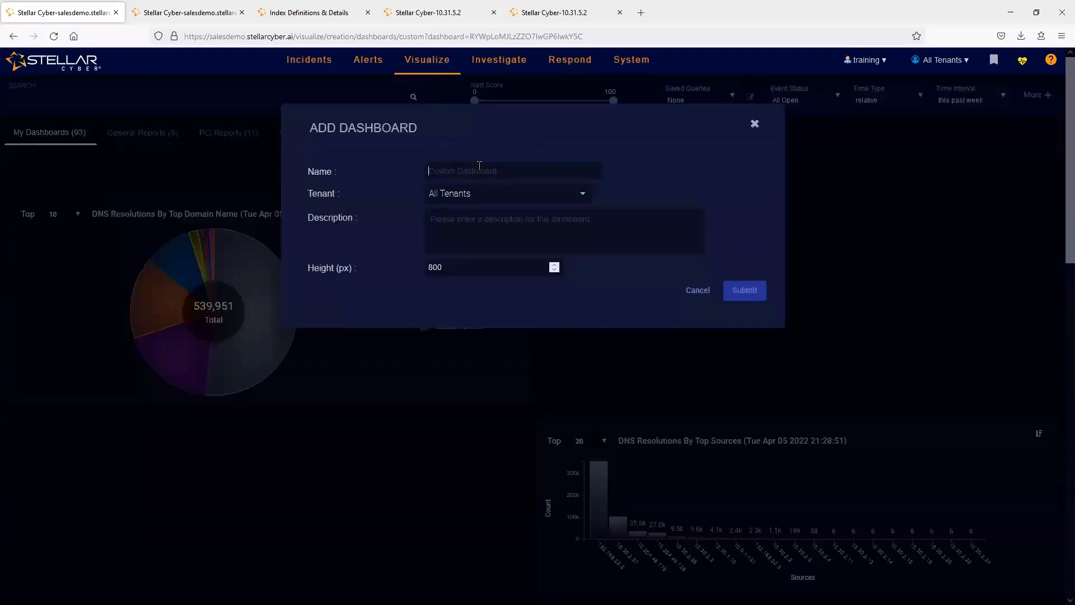
{"action": "type", "text": "training-new"}
{"action": "left_click_drag", "start_coordinate": [443, 264], "coordinate": [329, 267]}
{"action": "type", "text": "2300"}
{"action": "left_click", "coordinate": [744, 297]}
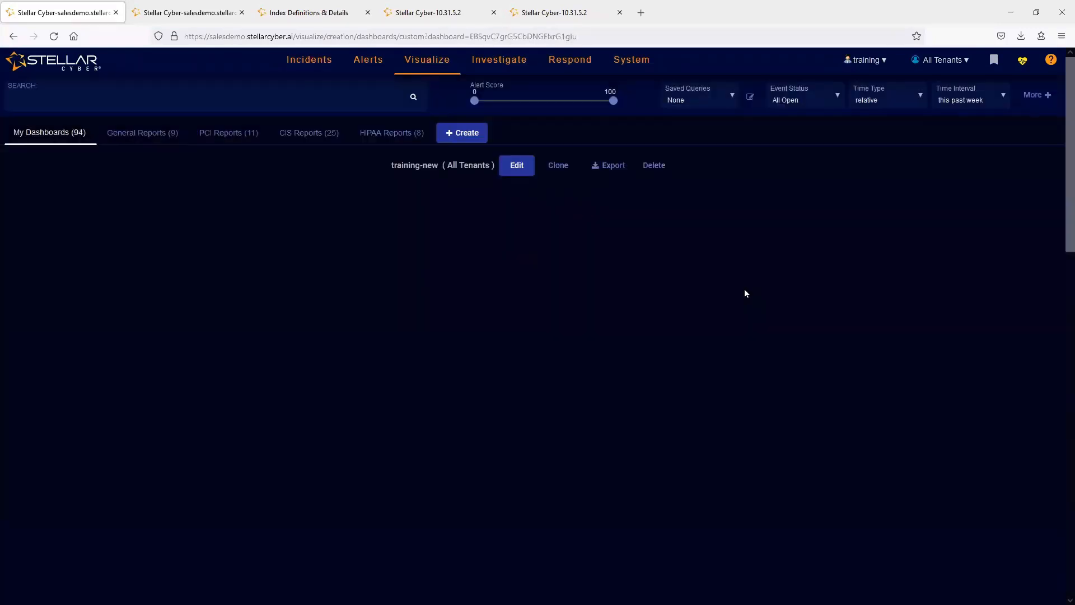
- Edit the training-new dashboard and add an empty chart container near the upper-left corner of its canvas
{"action": "left_click", "coordinate": [509, 170]}
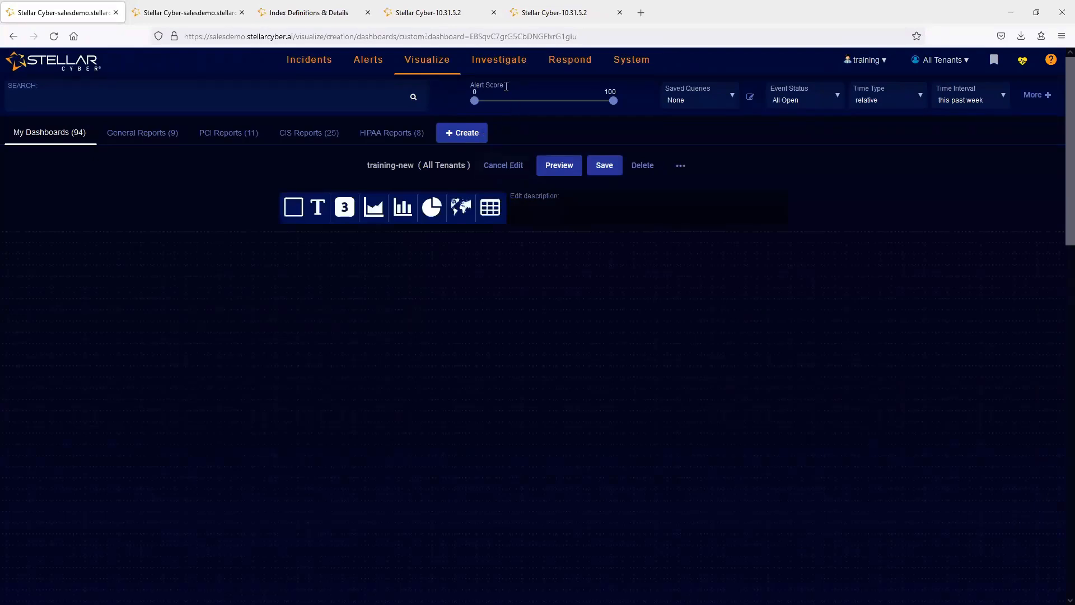
{"action": "mouse_move", "coordinate": [479, 61]}
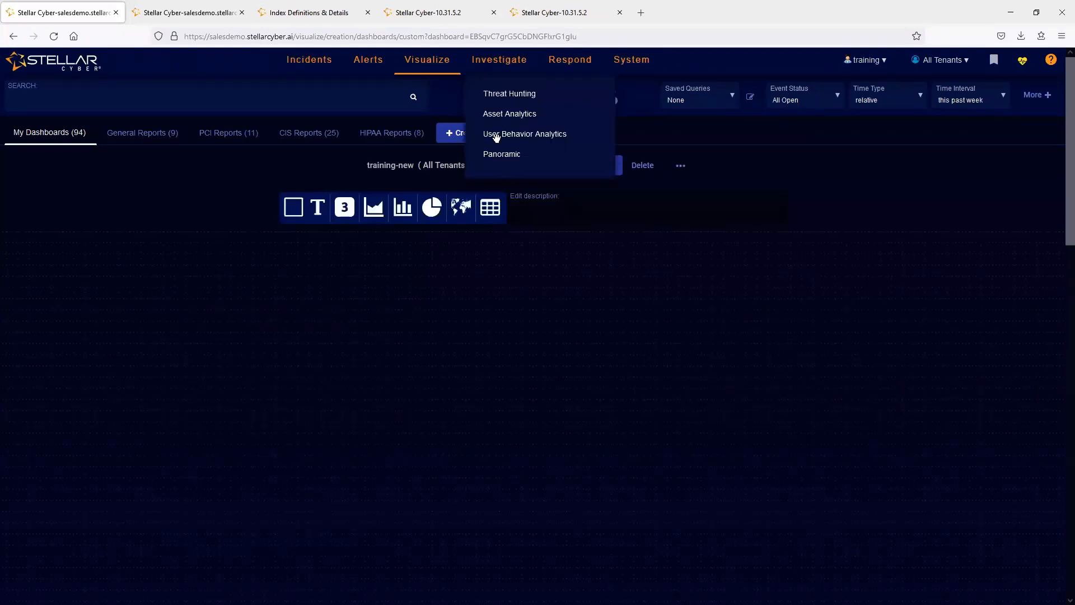
{"action": "left_click", "coordinate": [294, 208]}
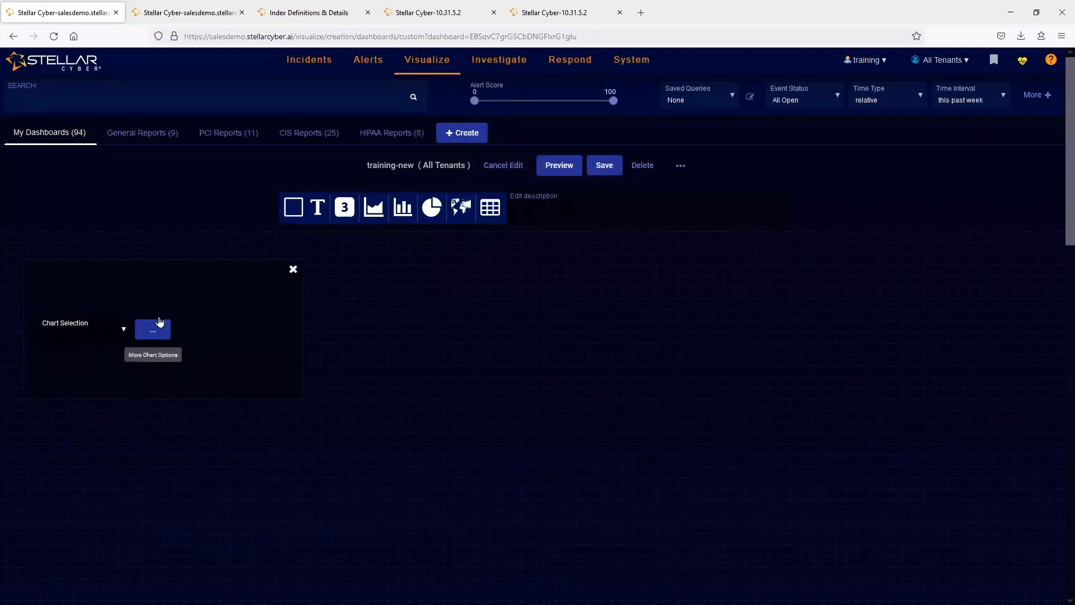
- Fill the empty chart container with the predefined DNS Resolutions By Top Domain Name chart from the DNS Analysis set
{"action": "left_click", "coordinate": [153, 329]}
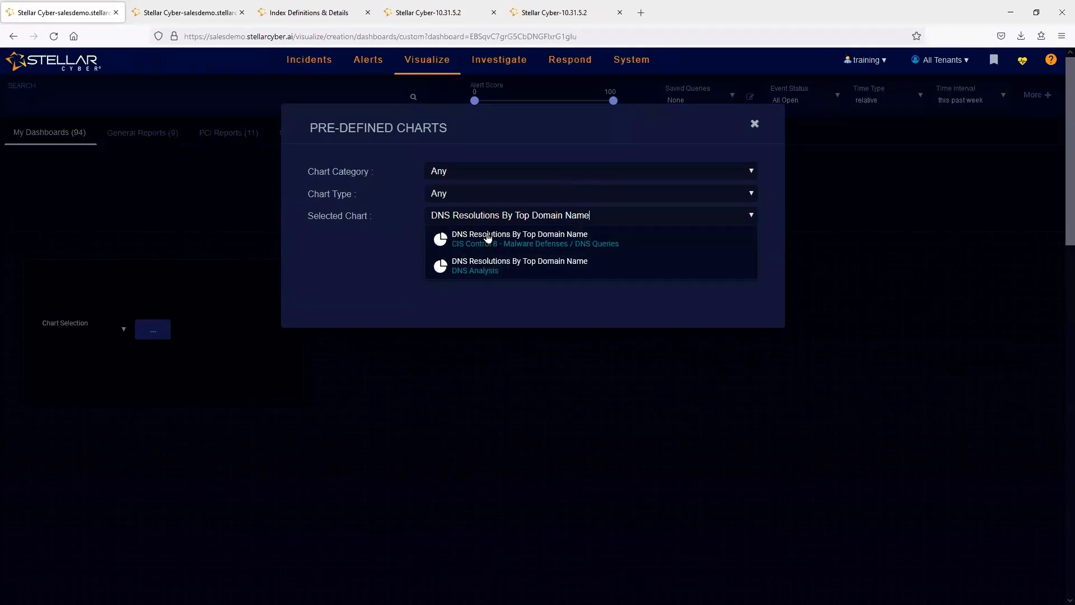
{"action": "left_click", "coordinate": [473, 274]}
{"action": "left_click", "coordinate": [738, 247]}
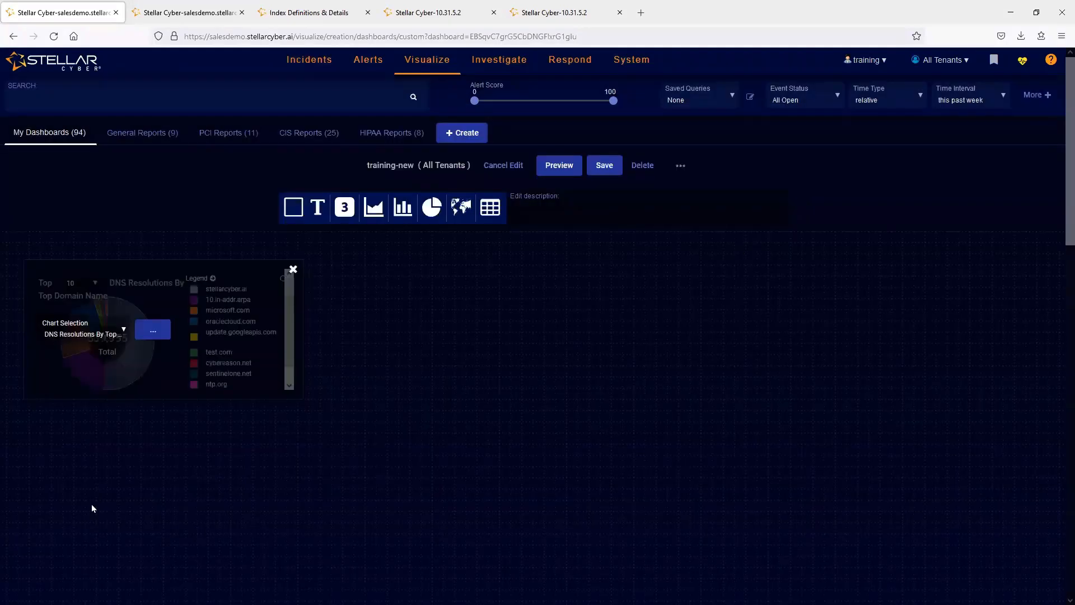
- Align the DNS Resolutions chart with the canvas's upper-left corner, enlarge it to nearly half the canvas width, and save the dashboard
{"action": "left_click_drag", "start_coordinate": [141, 277], "coordinate": [97, 239]}
{"action": "left_click", "coordinate": [281, 370]}
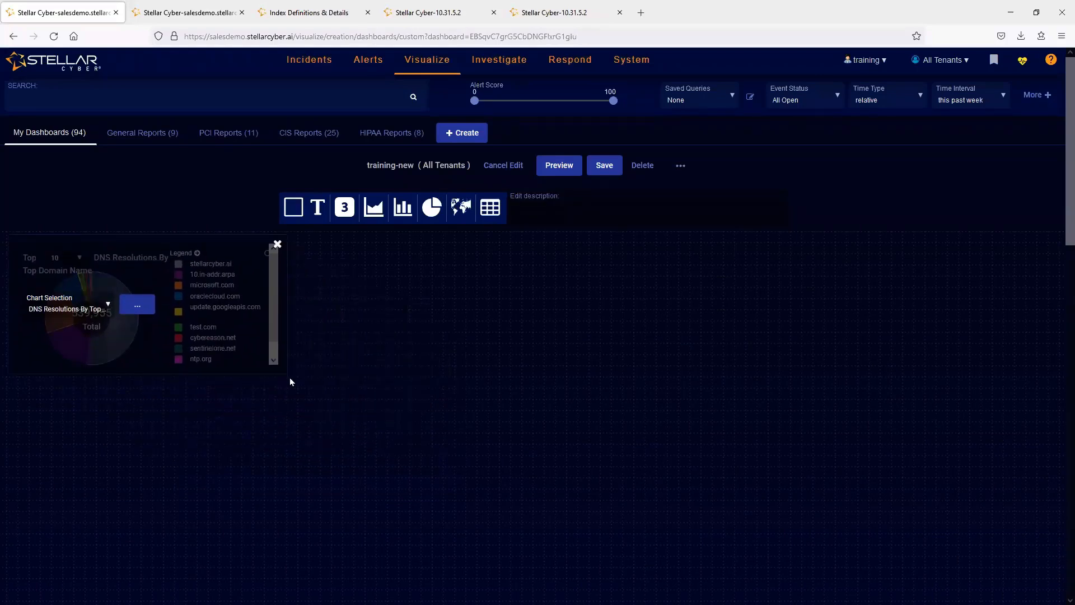
{"action": "left_click_drag", "start_coordinate": [283, 370], "coordinate": [489, 516]}
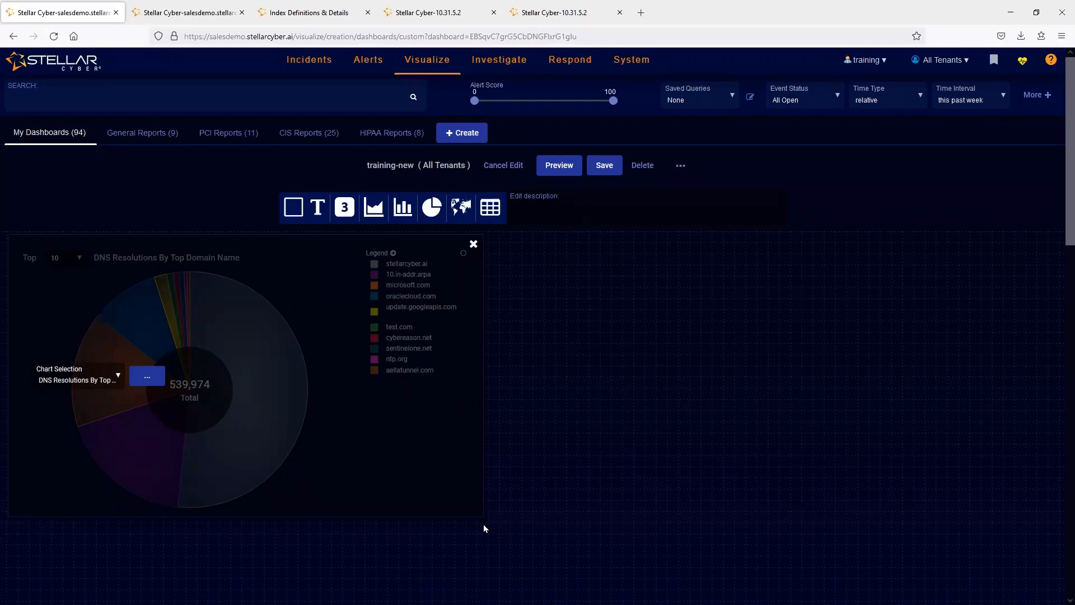
{"action": "left_click", "coordinate": [607, 166]}
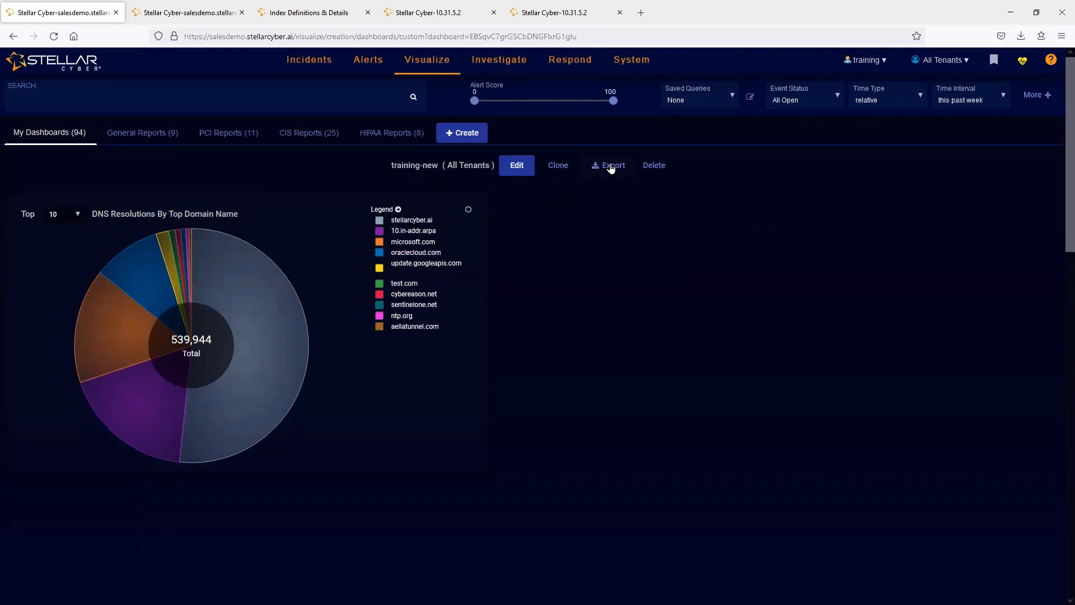
- Sort the list of charts by In Use in ascending order and inspect the general settings of the unused DNS Resolutions By Top Sensors chart
{"action": "mouse_move", "coordinate": [432, 62]}
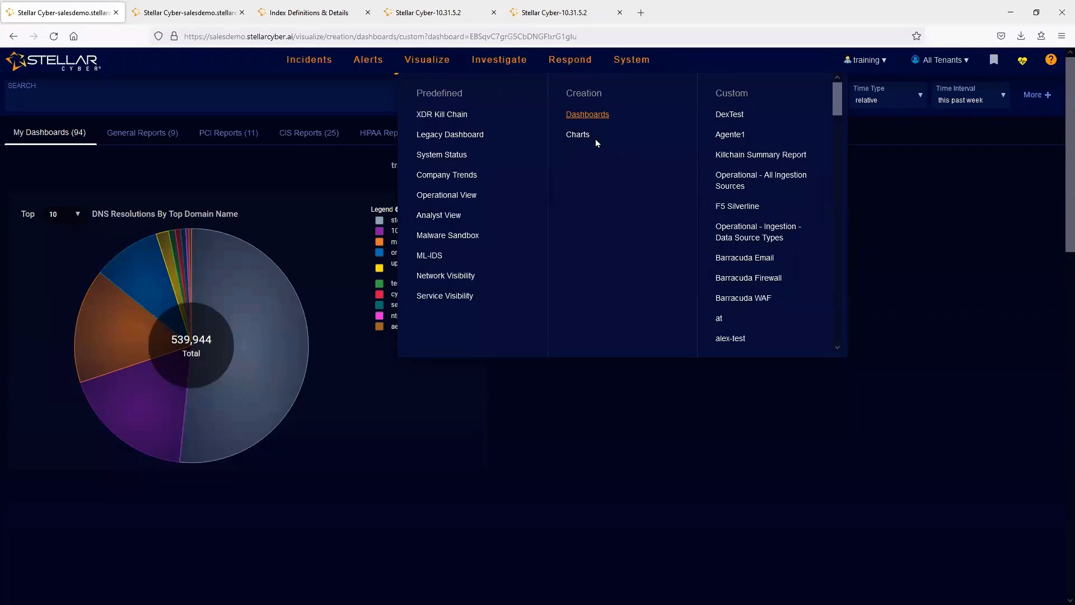
{"action": "left_click", "coordinate": [573, 136]}
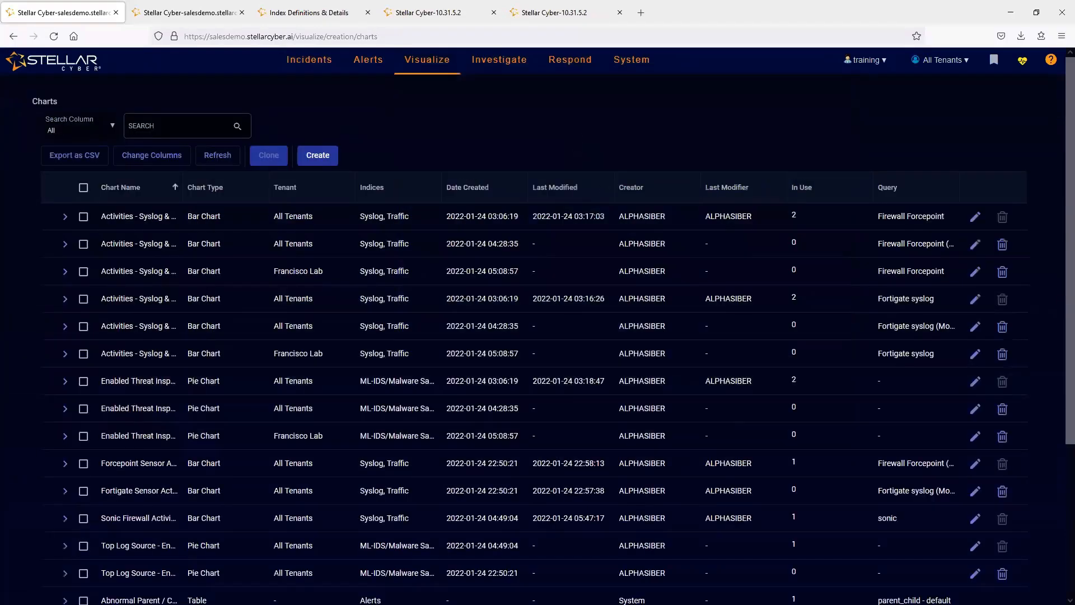
{"action": "left_click", "coordinate": [795, 189]}
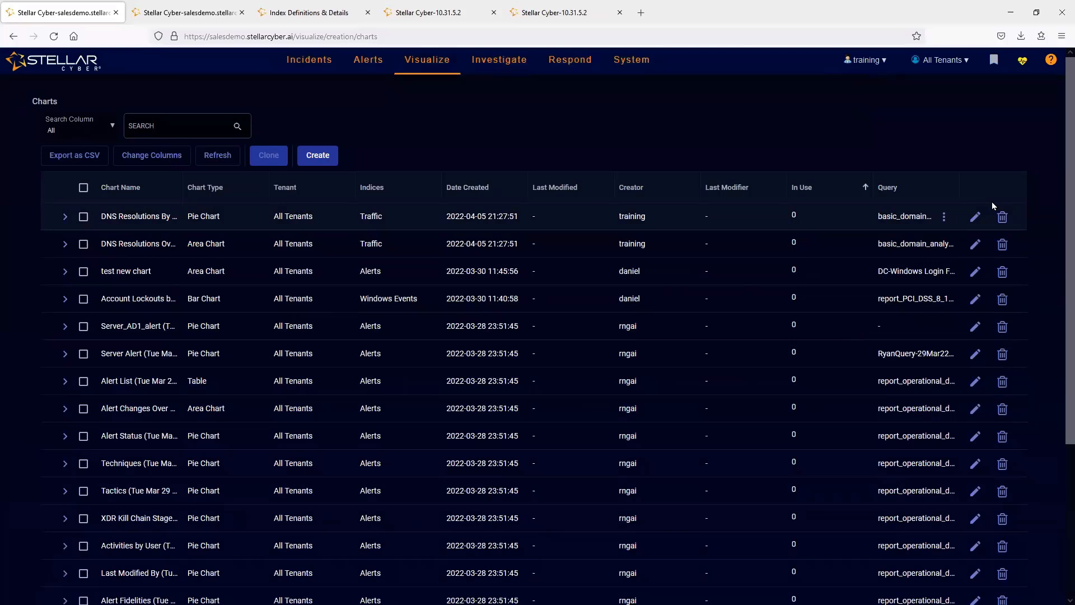
{"action": "left_click", "coordinate": [978, 219]}
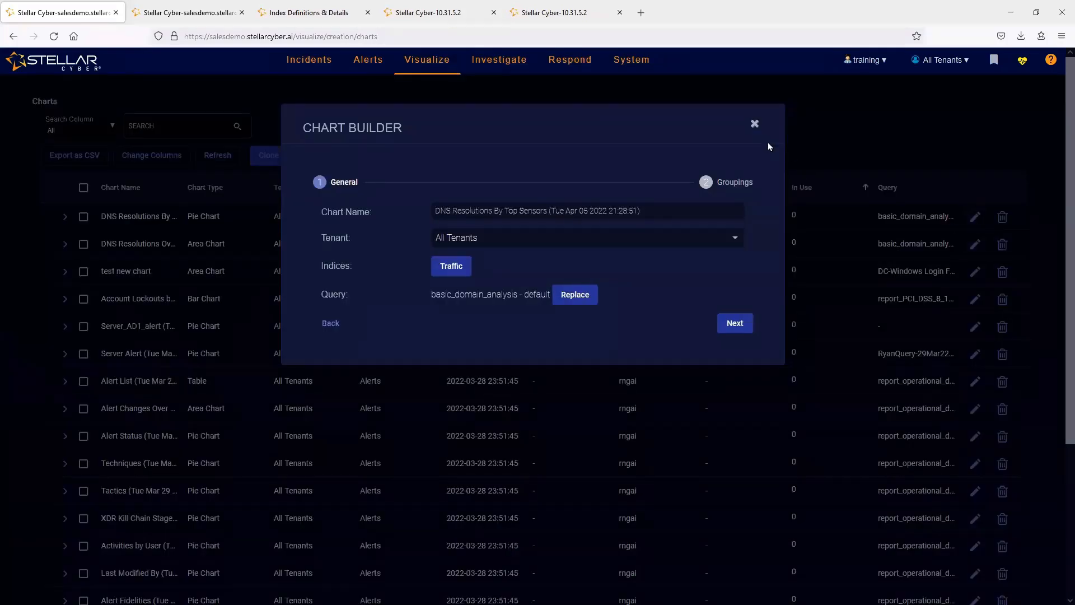
{"action": "left_click", "coordinate": [754, 124]}
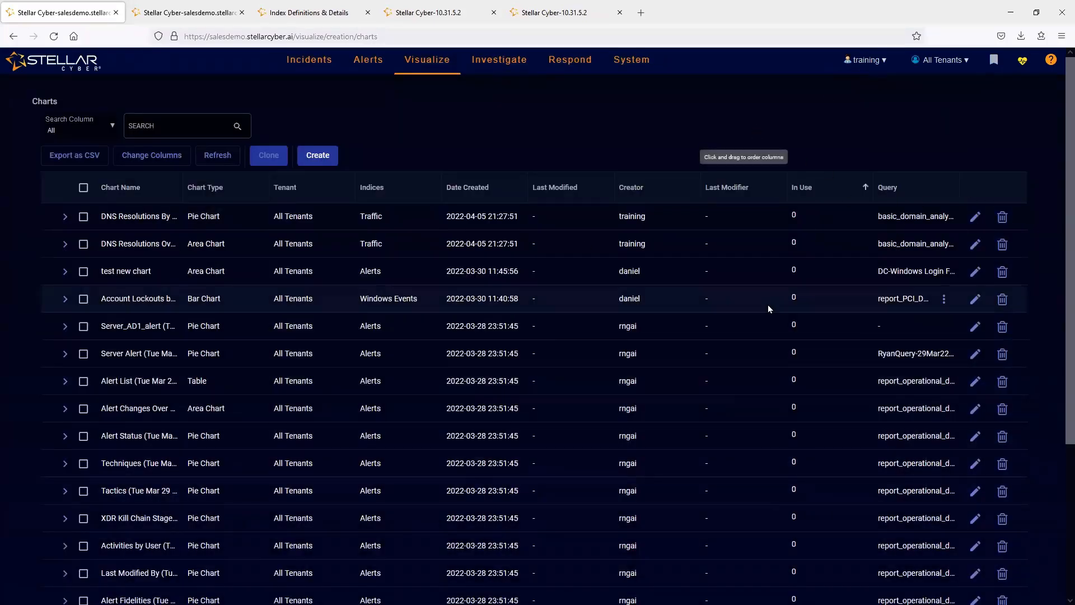
- Delete the two unused DNS Resolutions charts created on 2022-04-05 and sort the remaining charts by creator in descending order
{"action": "left_click", "coordinate": [1002, 216]}
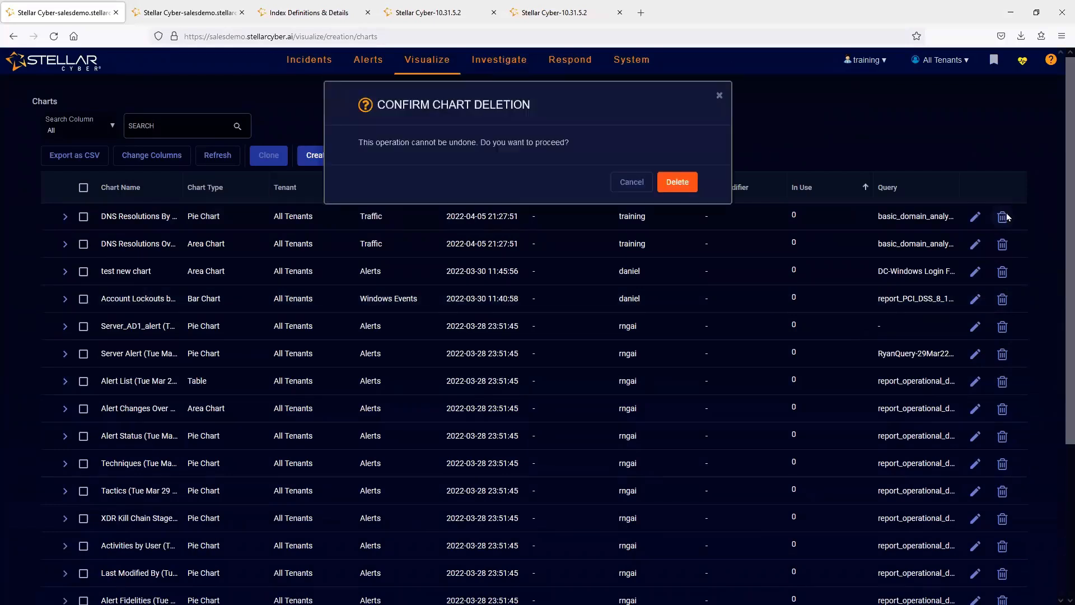
{"action": "left_click", "coordinate": [680, 189]}
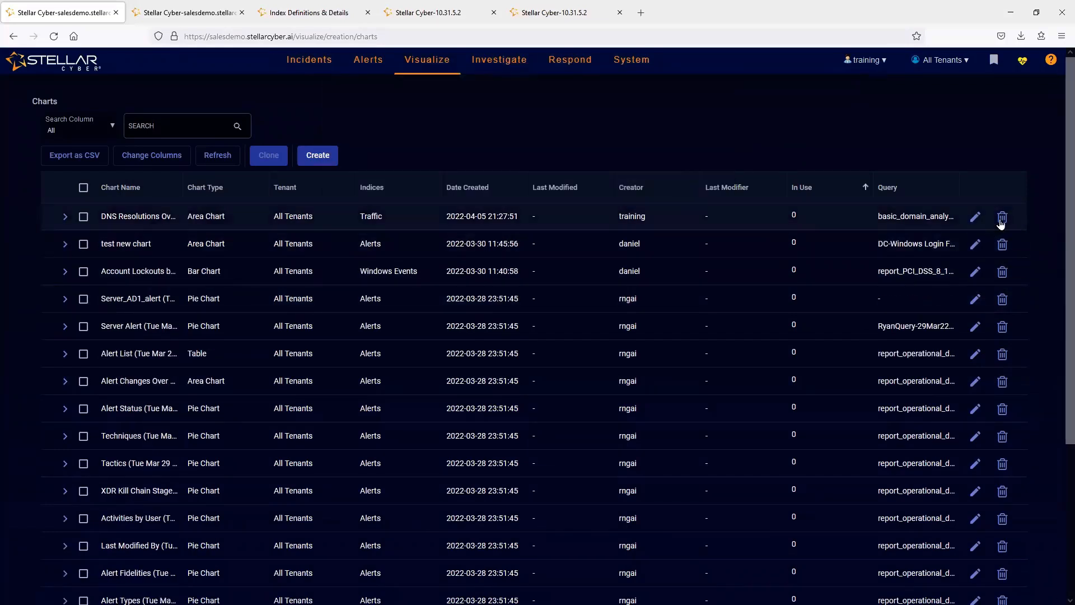
{"action": "left_click", "coordinate": [1001, 220]}
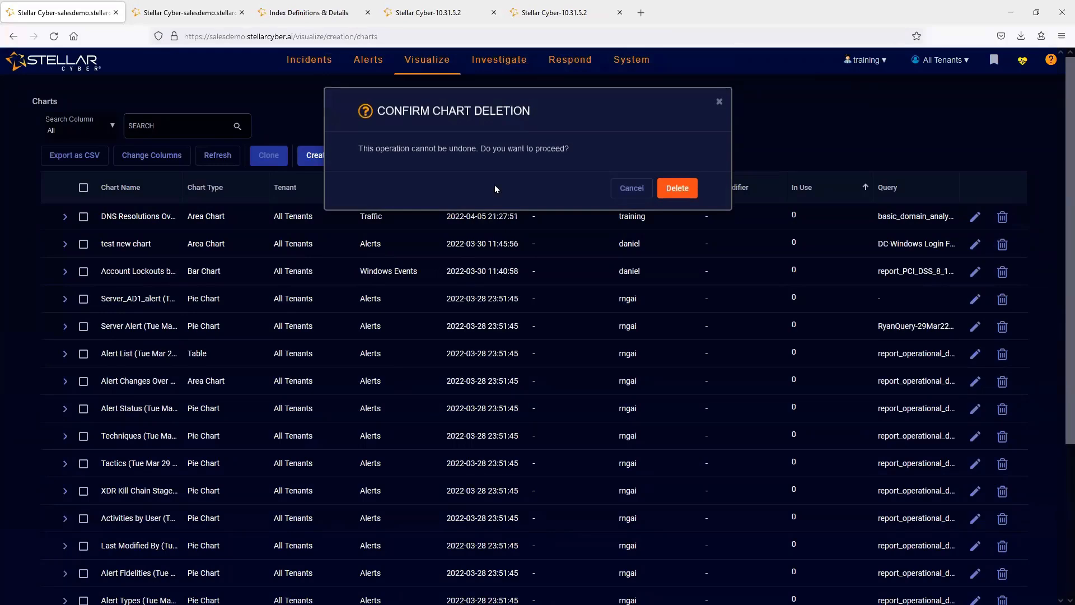
{"action": "left_click", "coordinate": [681, 191]}
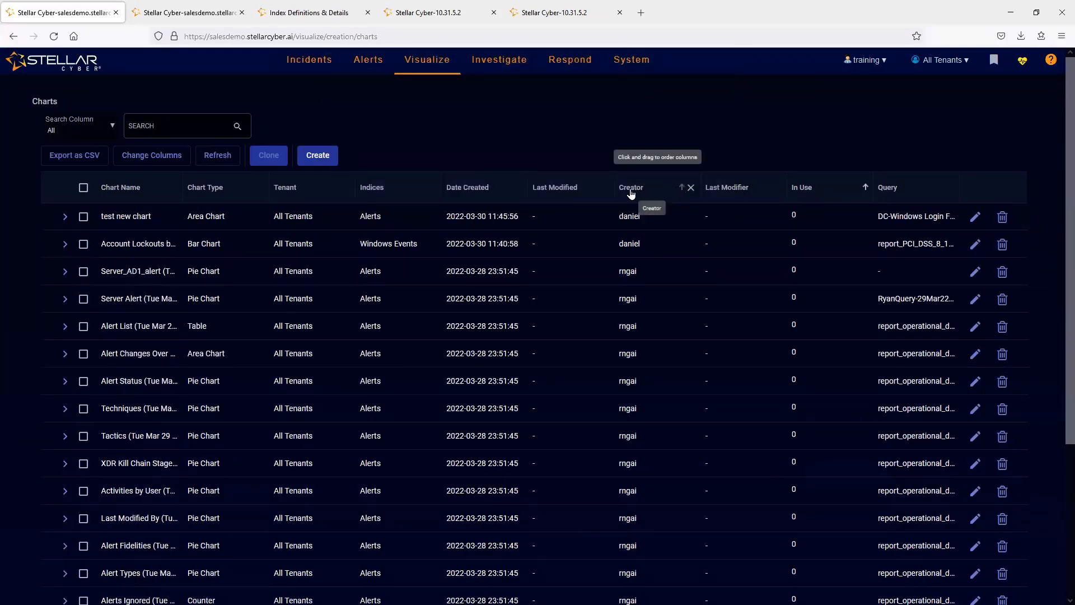
{"action": "left_click", "coordinate": [678, 191]}
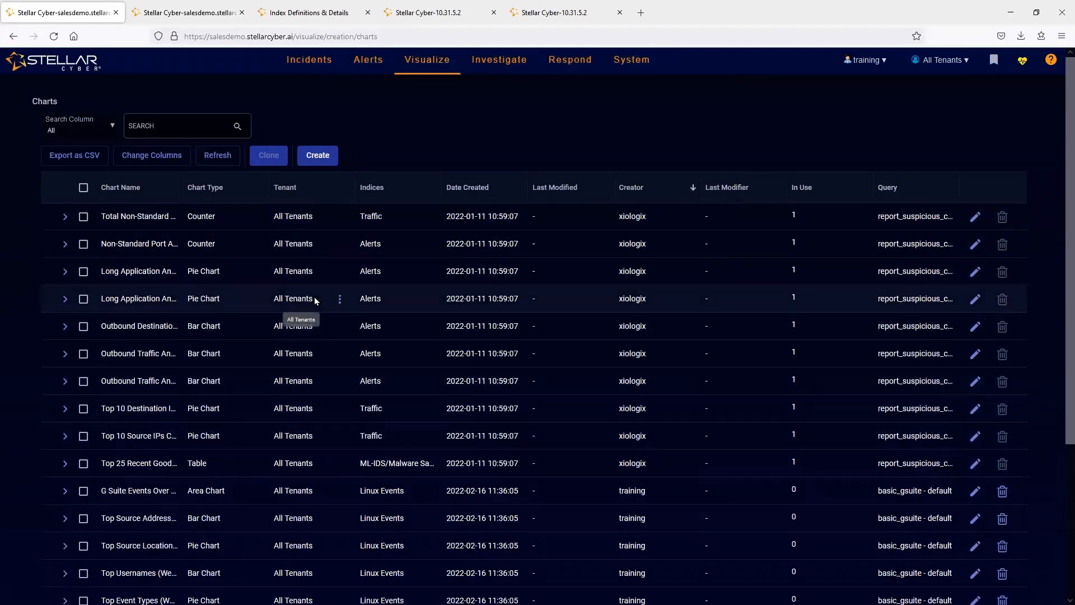
- Switch to the 10.31.5.2 Stellar Cyber instance and view the Threat Hunting documents for the USB insert saved query
{"action": "mouse_move", "coordinate": [480, 64]}
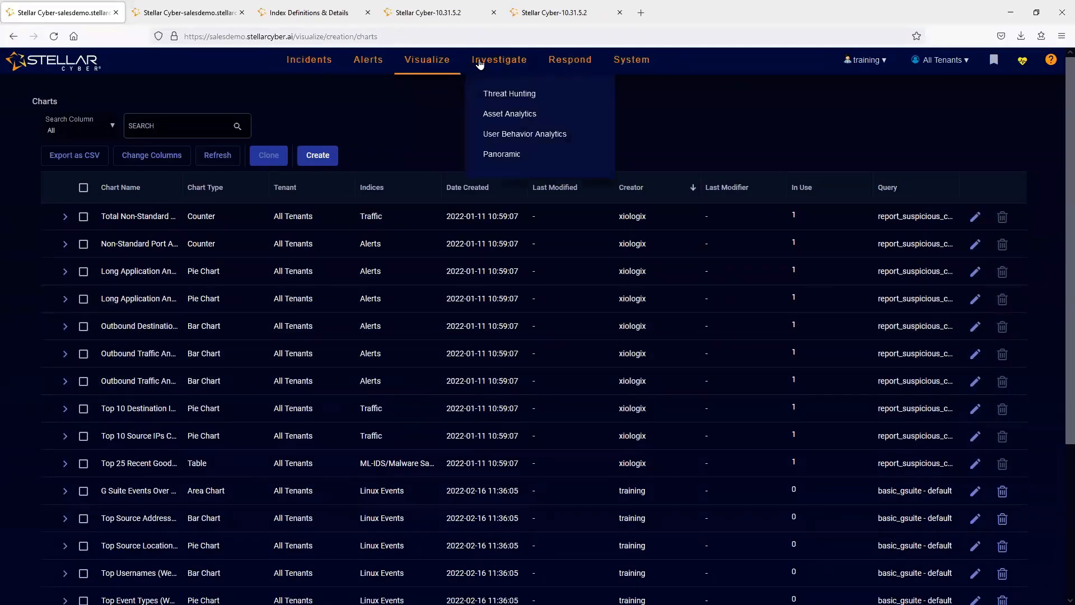
{"action": "left_click", "coordinate": [555, 12]}
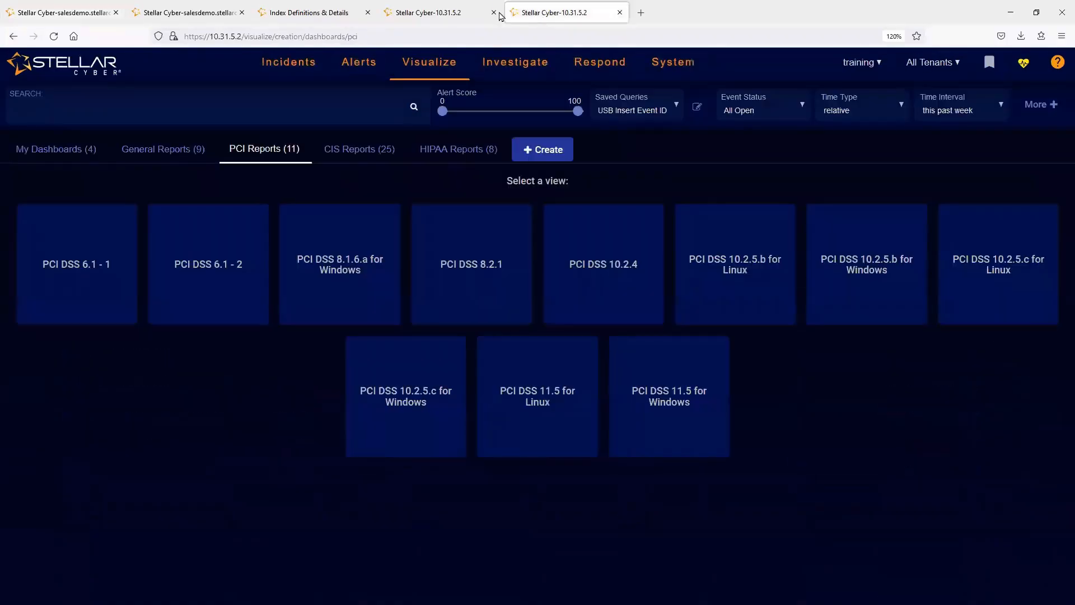
{"action": "left_click", "coordinate": [431, 12]}
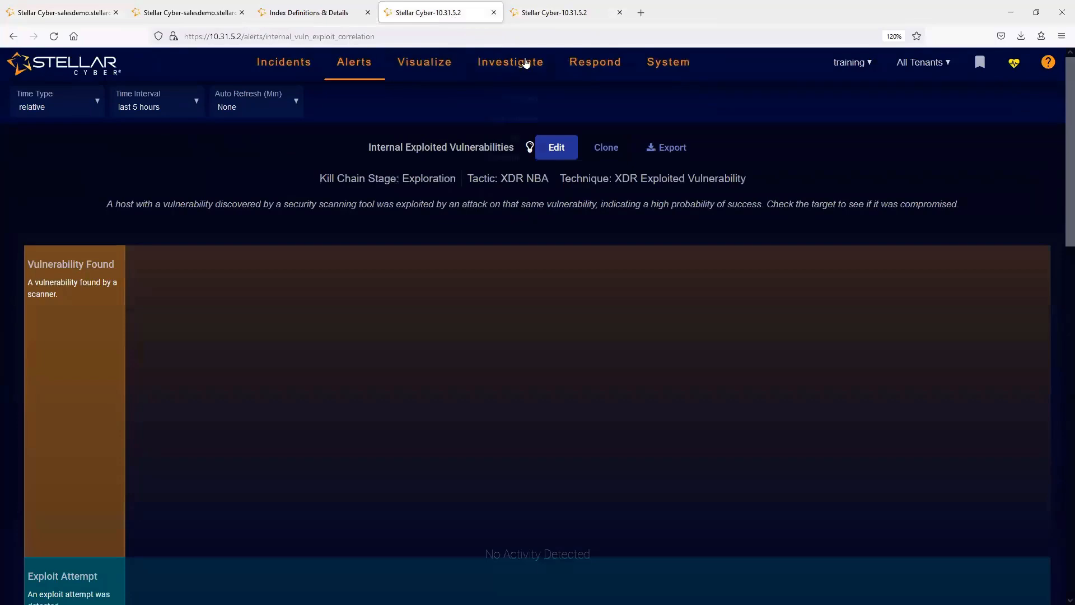
{"action": "mouse_move", "coordinate": [526, 63]}
{"action": "left_click", "coordinate": [520, 102]}
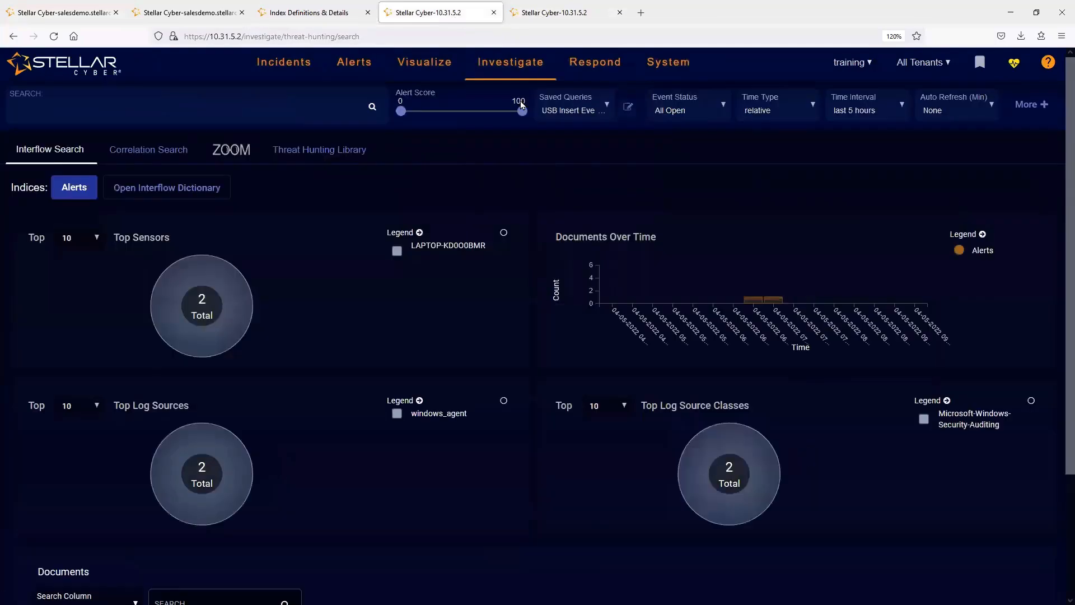
{"action": "scroll", "coordinate": [677, 168], "scroll_direction": "down", "scroll_amount": 3}
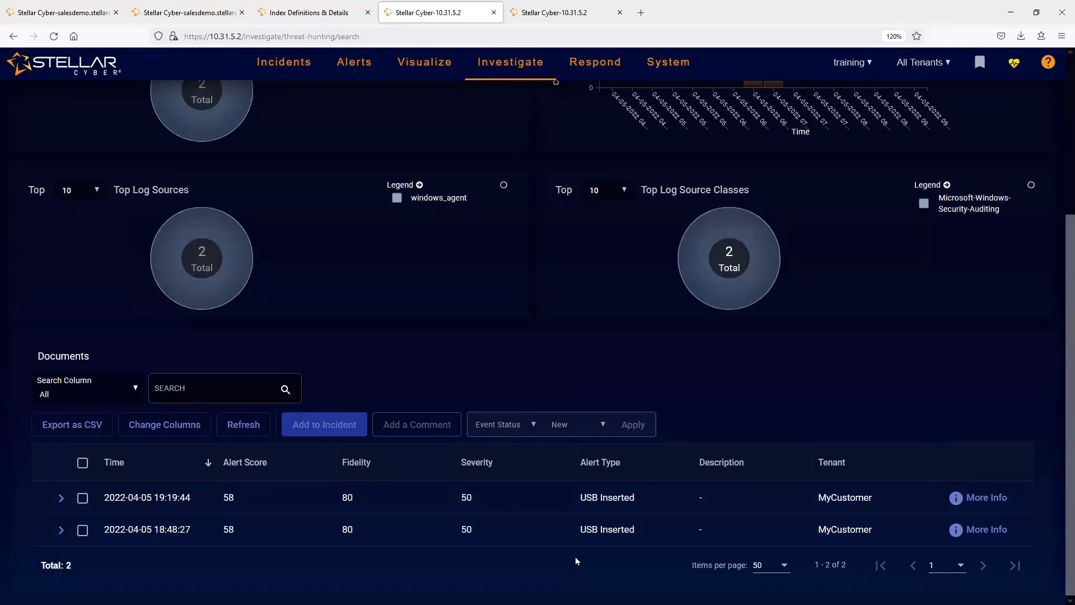
- Return to the salesdemo instance, open the custom F5 Silverline dashboard and examine its charts
{"action": "left_click", "coordinate": [62, 12]}
{"action": "mouse_move", "coordinate": [430, 66]}
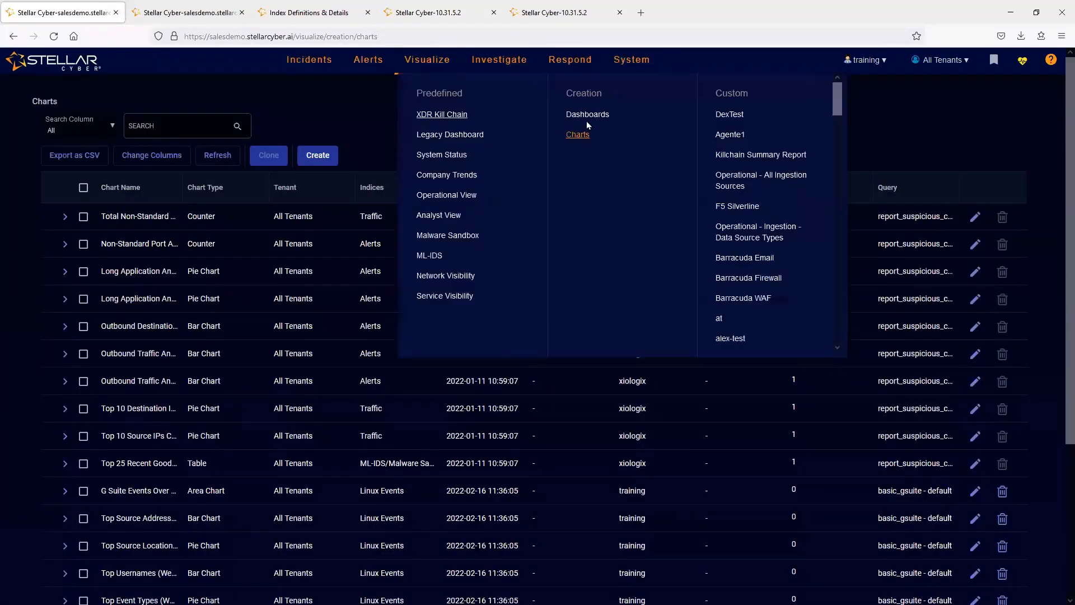
{"action": "left_click", "coordinate": [572, 115]}
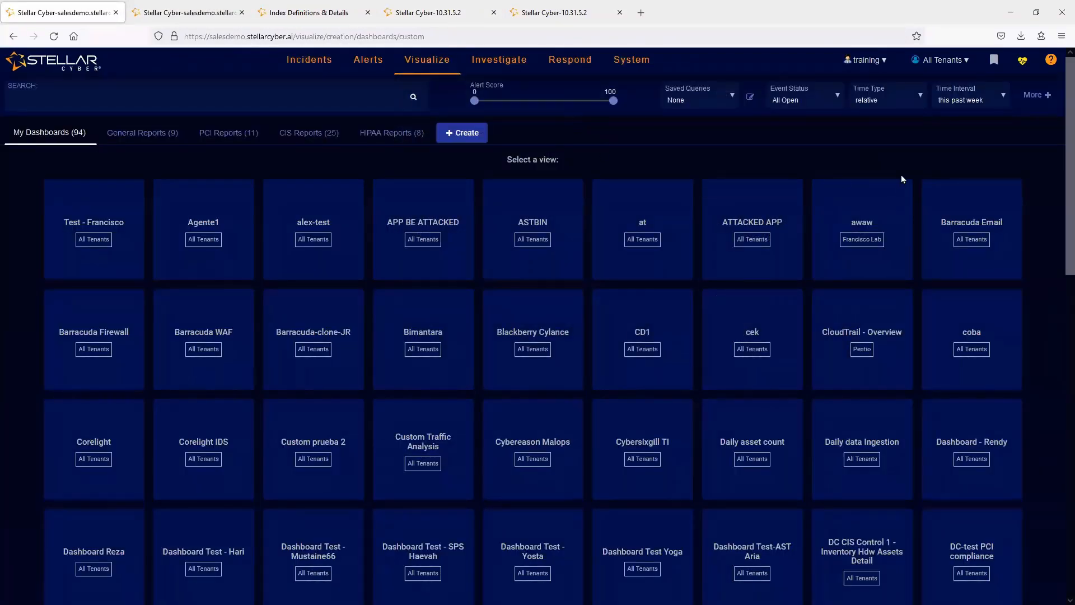
{"action": "scroll", "coordinate": [1057, 278], "scroll_direction": "down", "scroll_amount": 6}
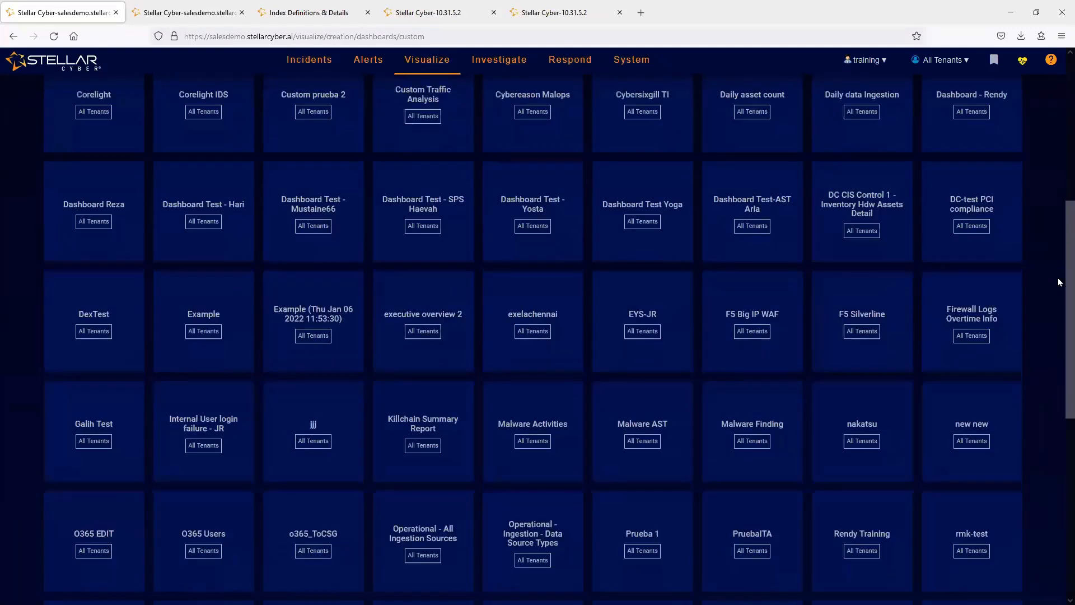
{"action": "scroll", "coordinate": [1058, 277], "scroll_direction": "down", "scroll_amount": 2}
{"action": "scroll", "coordinate": [1058, 252], "scroll_direction": "up", "scroll_amount": 4}
{"action": "scroll", "coordinate": [1063, 264], "scroll_direction": "down", "scroll_amount": 1}
{"action": "left_click", "coordinate": [860, 387]}
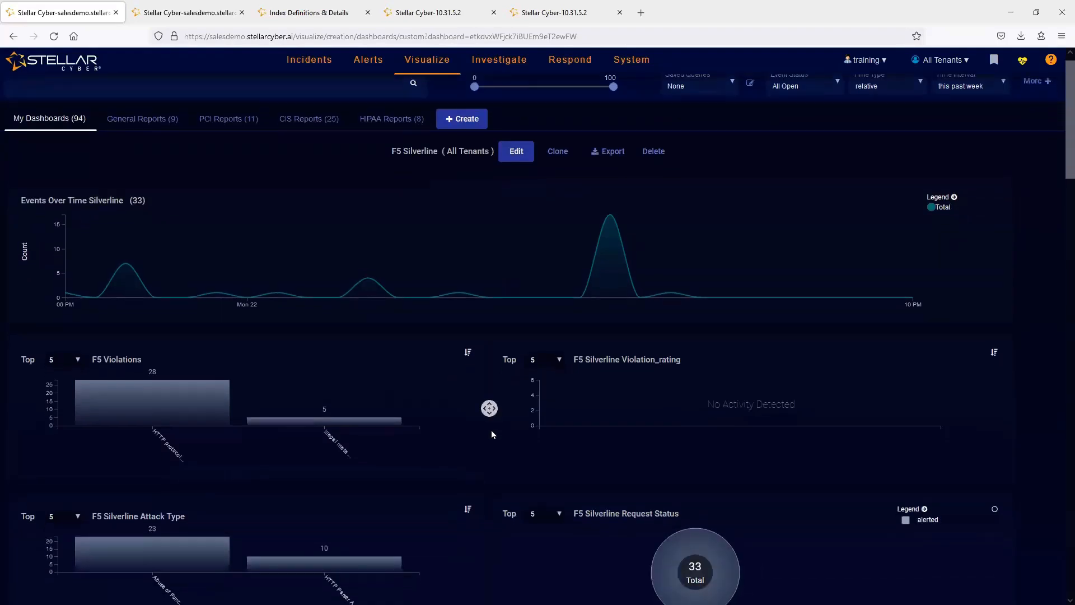
{"action": "scroll", "coordinate": [491, 430], "scroll_direction": "down", "scroll_amount": 2}
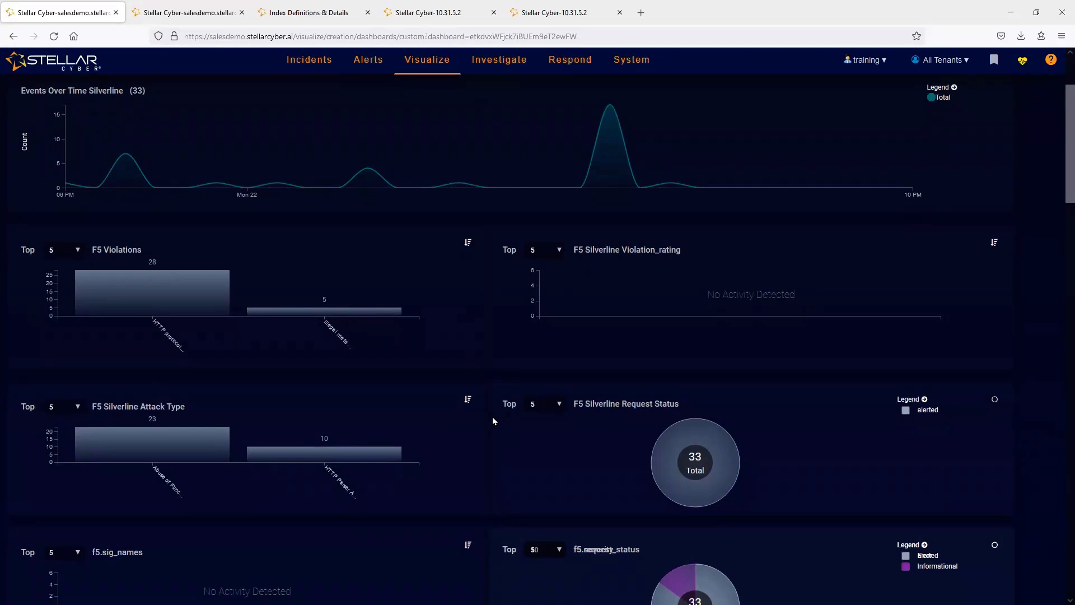
{"action": "scroll", "coordinate": [492, 417], "scroll_direction": "up", "scroll_amount": 2}
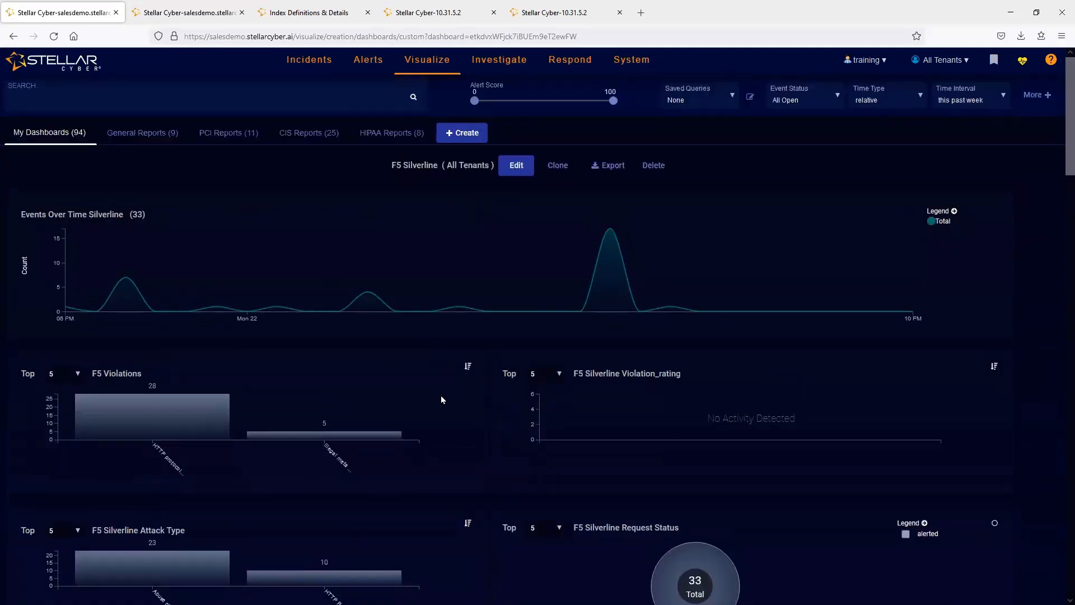
{"action": "scroll", "coordinate": [443, 392], "scroll_direction": "down", "scroll_amount": 2}
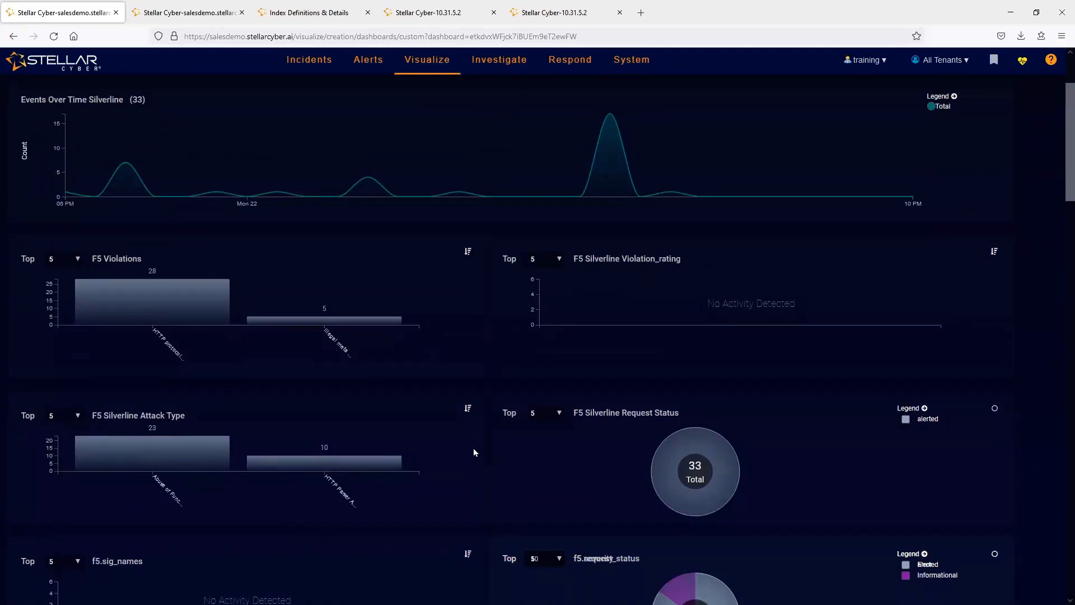
{"action": "scroll", "coordinate": [473, 447], "scroll_direction": "down", "scroll_amount": 4}
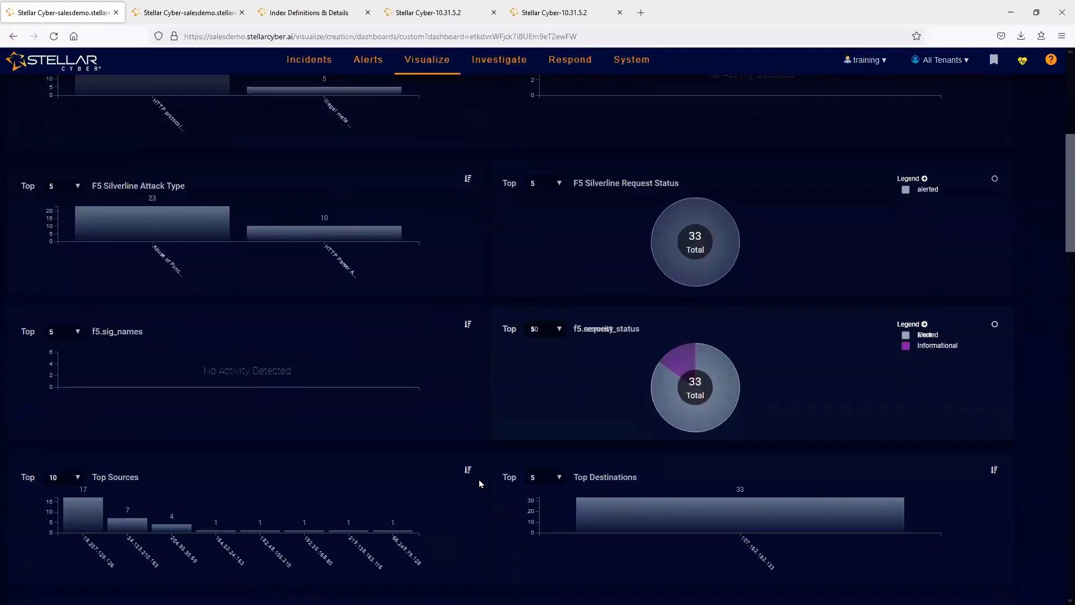
- Switch back to the 10.31.5.2 instance's Threat Hunting search and replace the Alerts index with Windows Events
{"action": "left_click", "coordinate": [428, 12]}
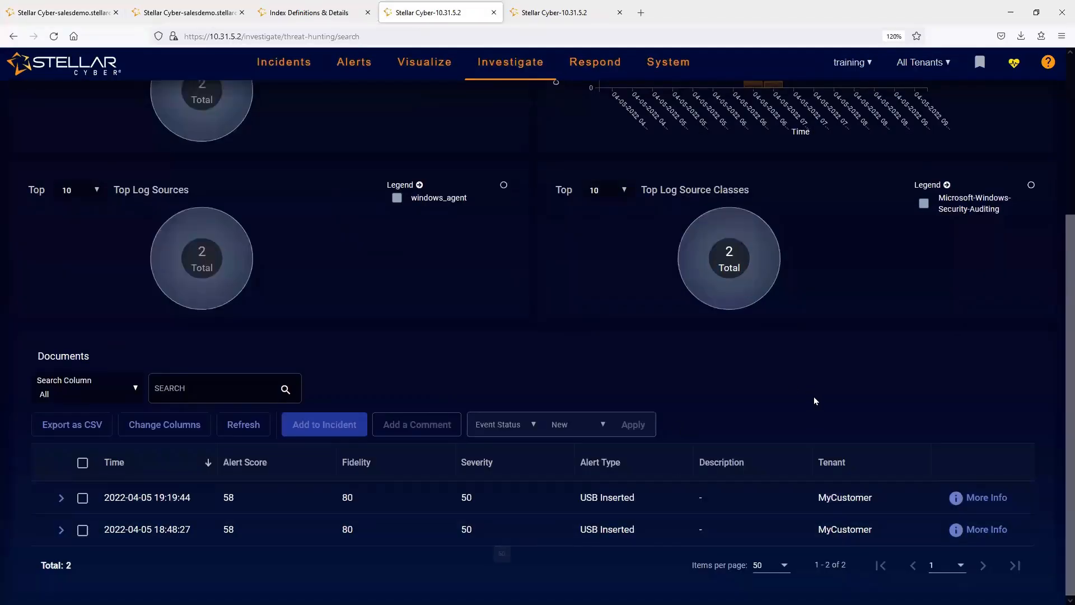
{"action": "scroll", "coordinate": [817, 395], "scroll_direction": "up", "scroll_amount": 5}
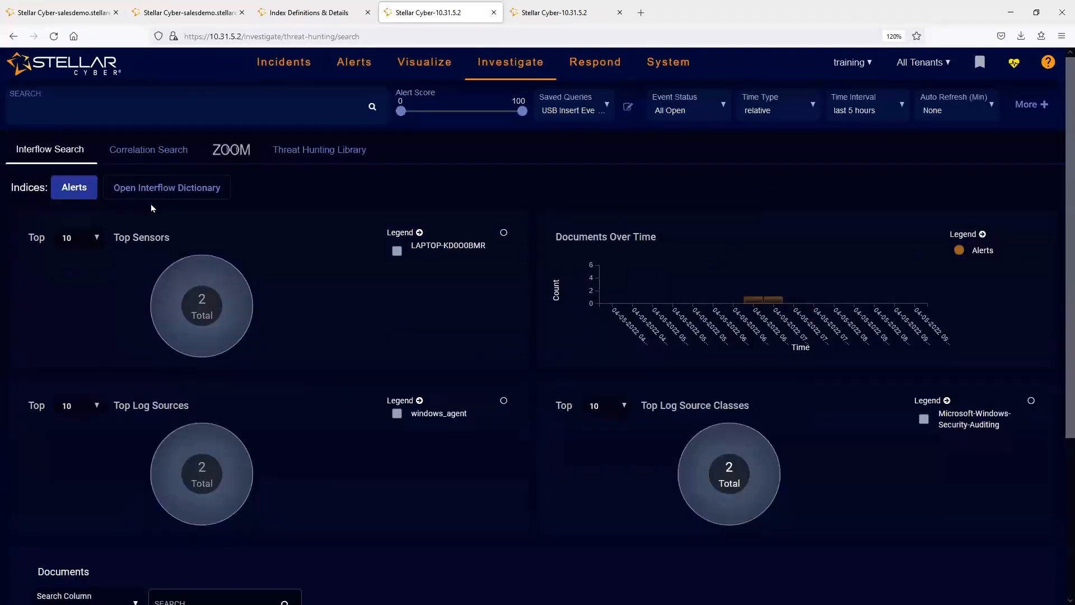
{"action": "key", "text": "ctrl+minus"}
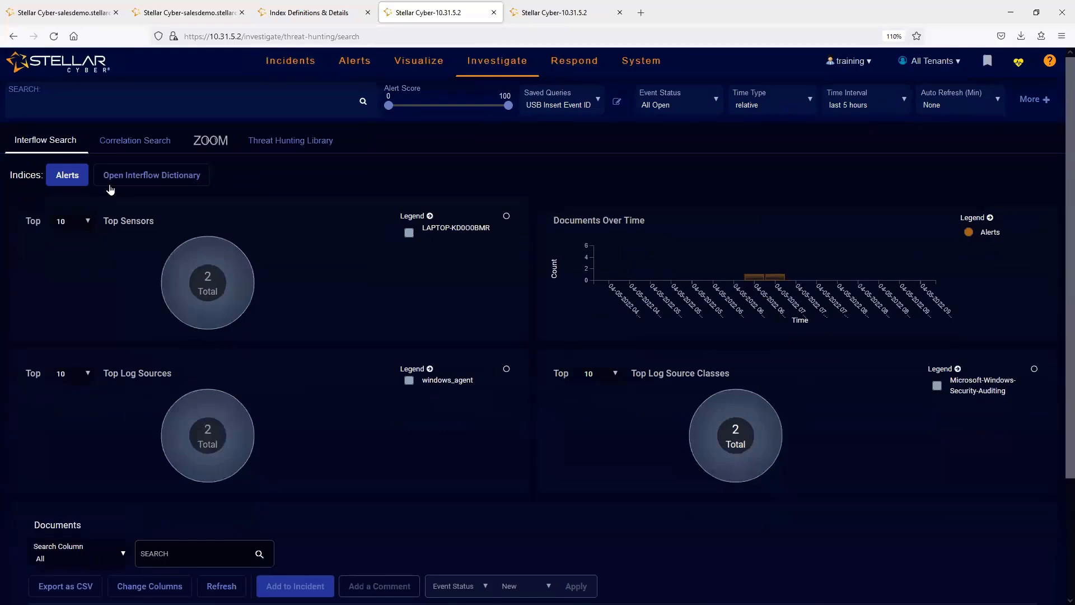
{"action": "left_click", "coordinate": [72, 175]}
{"action": "left_click", "coordinate": [66, 240]}
{"action": "left_click_drag", "start_coordinate": [233, 258], "coordinate": [260, 440]}
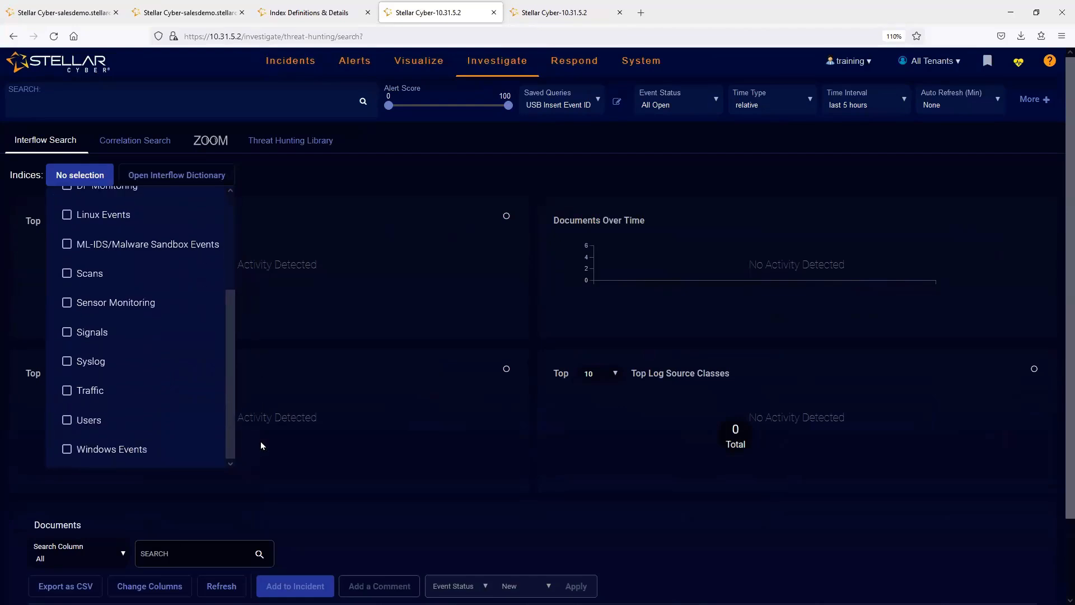
{"action": "left_click", "coordinate": [109, 451]}
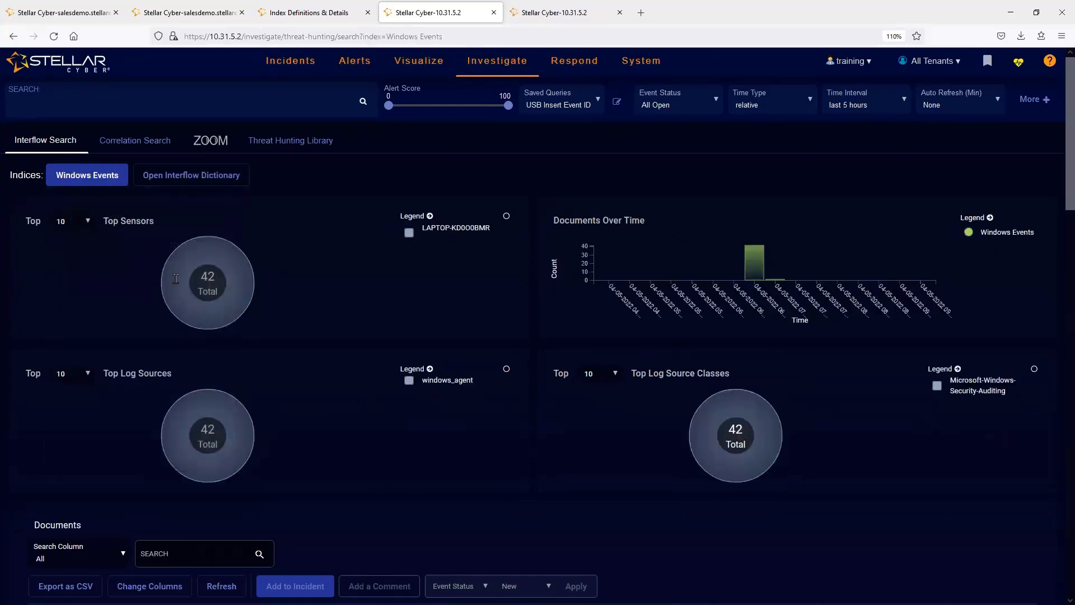
{"action": "left_click", "coordinate": [882, 100]}
{"action": "left_click_drag", "start_coordinate": [903, 173], "coordinate": [908, 226]}
{"action": "left_click", "coordinate": [858, 227]}
{"action": "scroll", "coordinate": [459, 473], "scroll_direction": "down", "scroll_amount": 6}
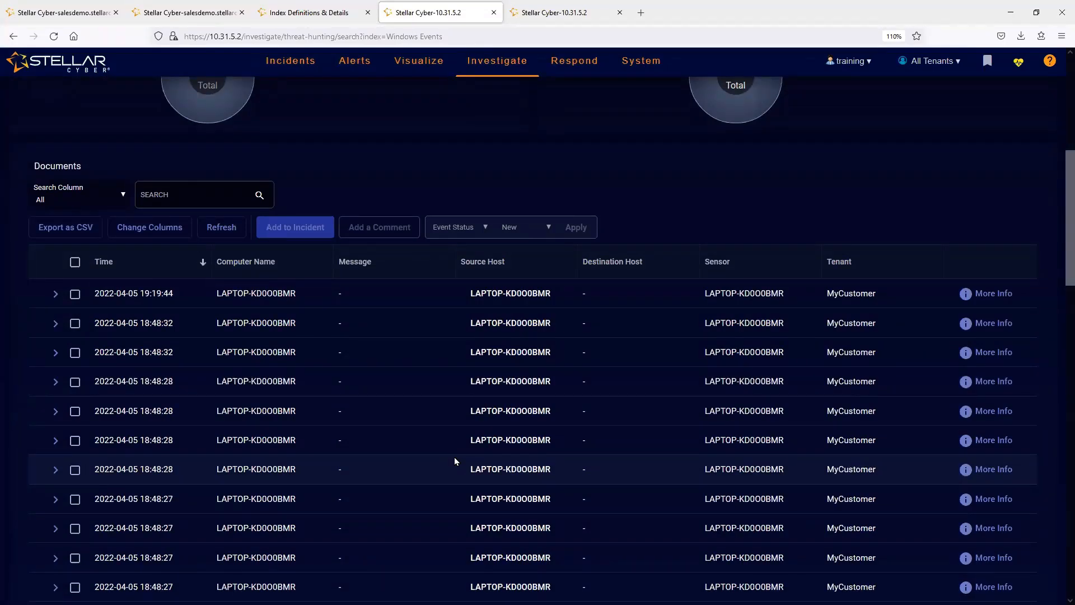
{"action": "left_click", "coordinate": [980, 292]}
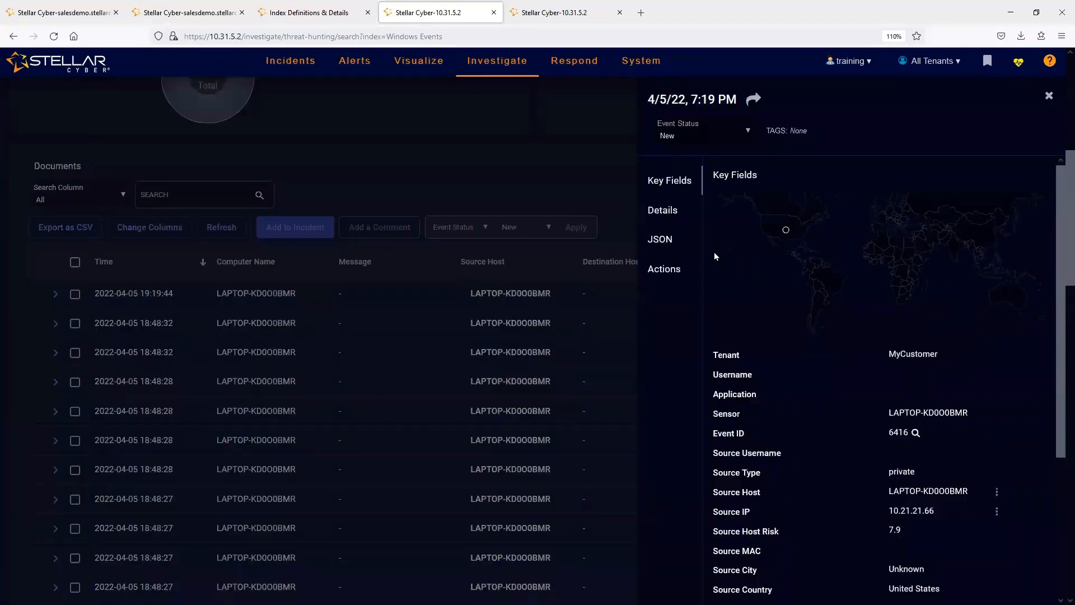
{"action": "left_click", "coordinate": [665, 216]}
{"action": "left_click", "coordinate": [299, 337]}
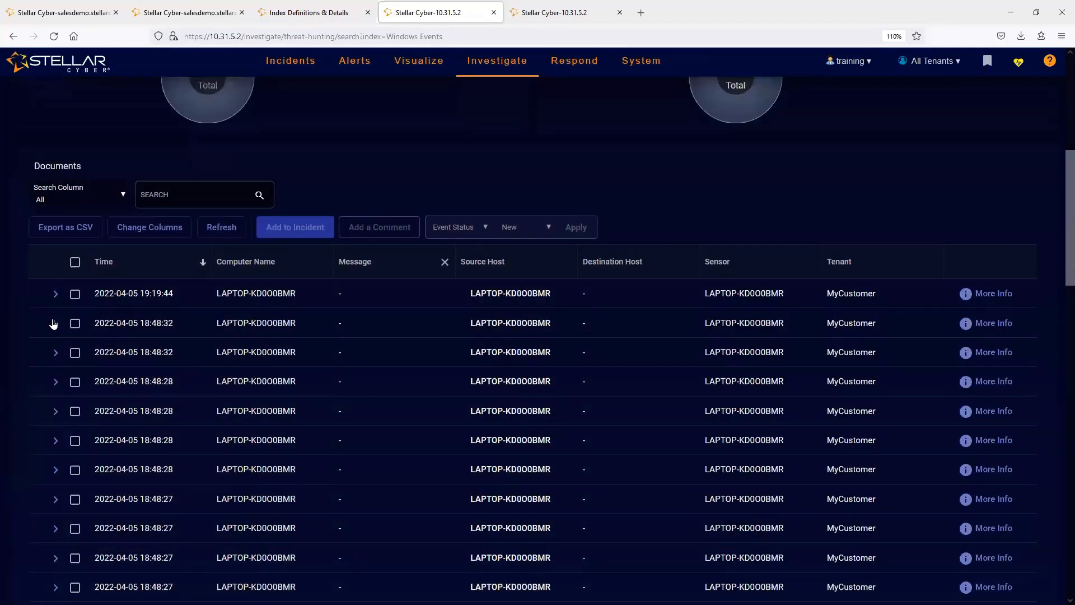
{"action": "left_click", "coordinate": [55, 297]}
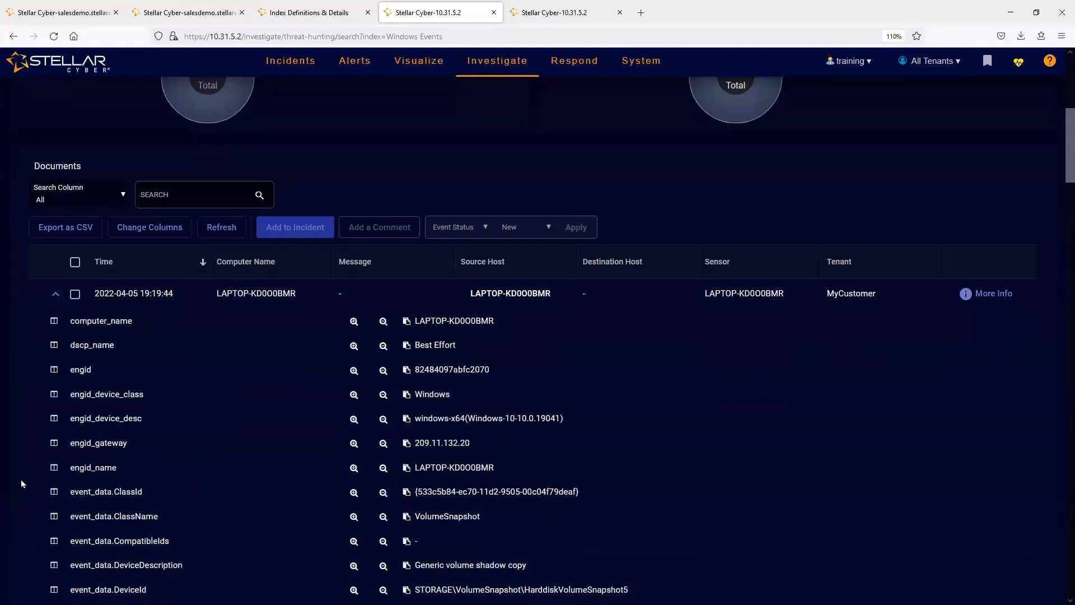
{"action": "scroll", "coordinate": [20, 537], "scroll_direction": "down", "scroll_amount": 8}
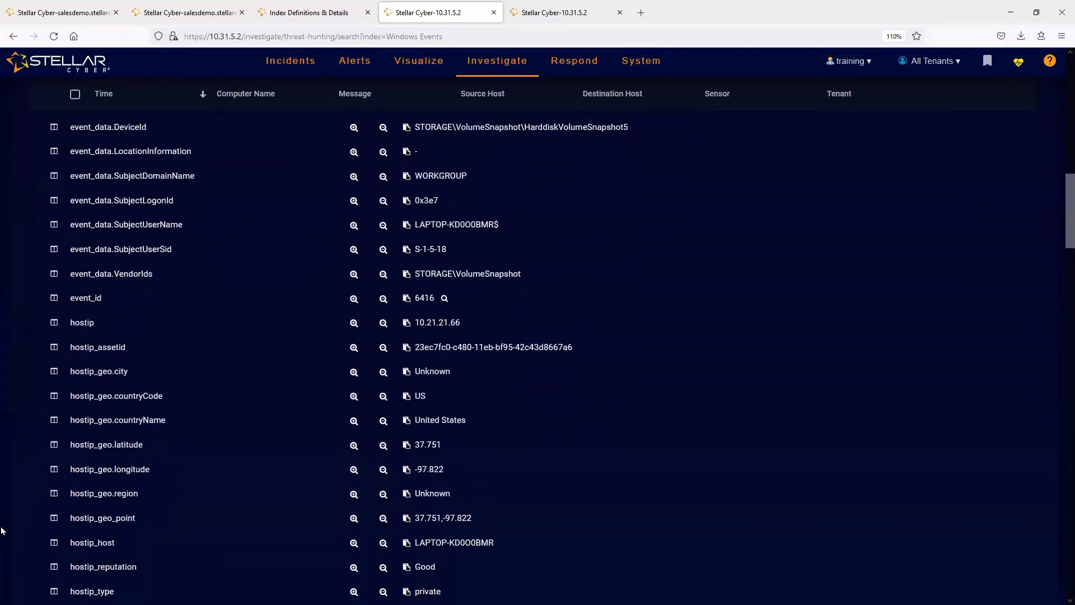
{"action": "scroll", "coordinate": [3, 531], "scroll_direction": "up", "scroll_amount": 5}
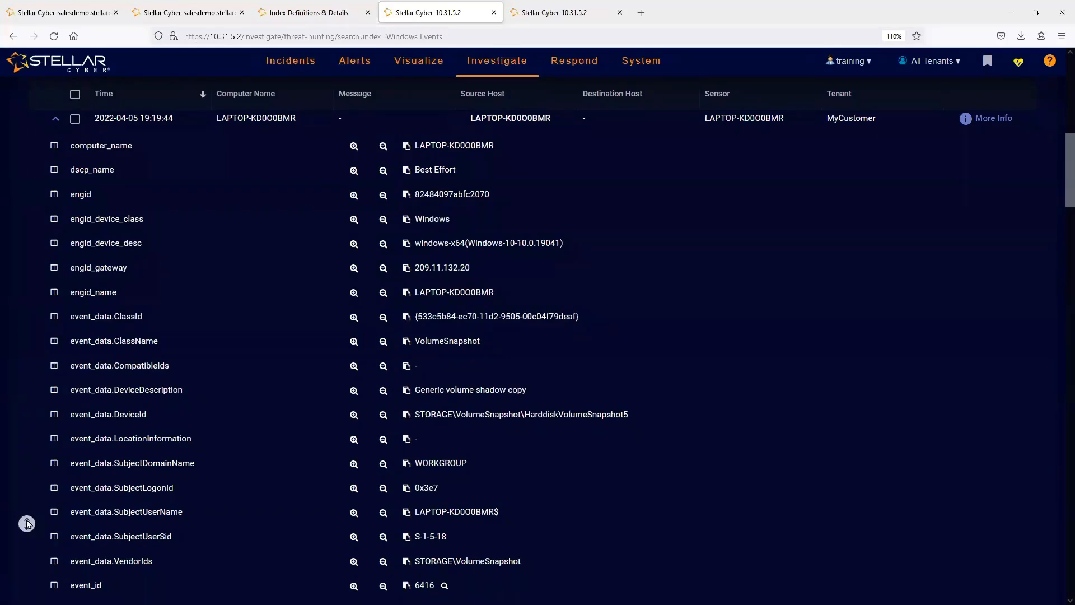
{"action": "scroll", "coordinate": [28, 524], "scroll_direction": "up", "scroll_amount": 6}
{"action": "left_click", "coordinate": [55, 474]}
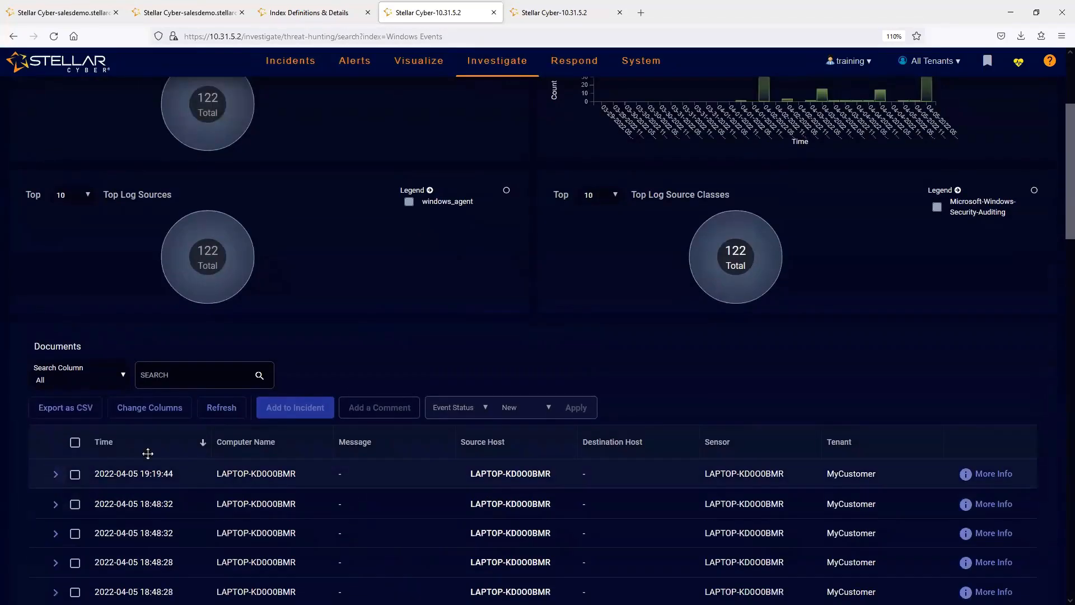
{"action": "left_click", "coordinate": [985, 474]}
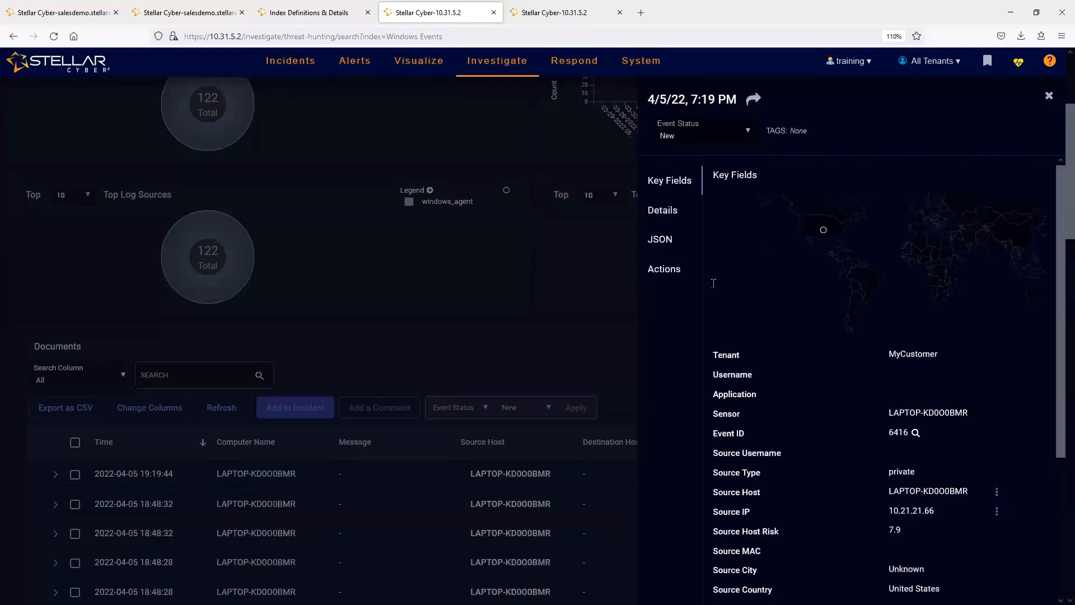
{"action": "left_click", "coordinate": [664, 221]}
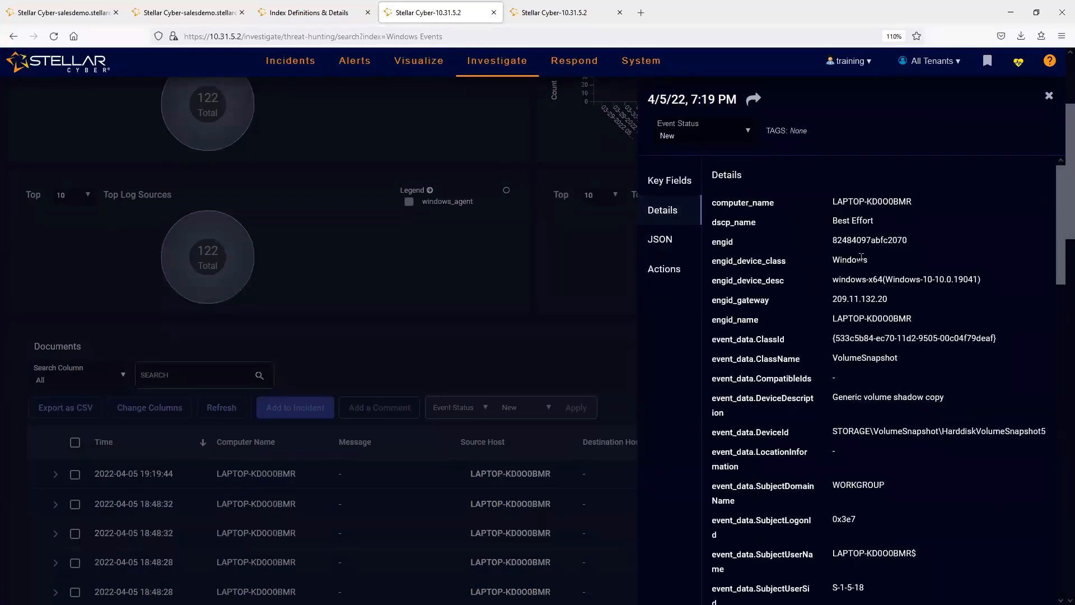
{"action": "double_click", "coordinate": [849, 259]}
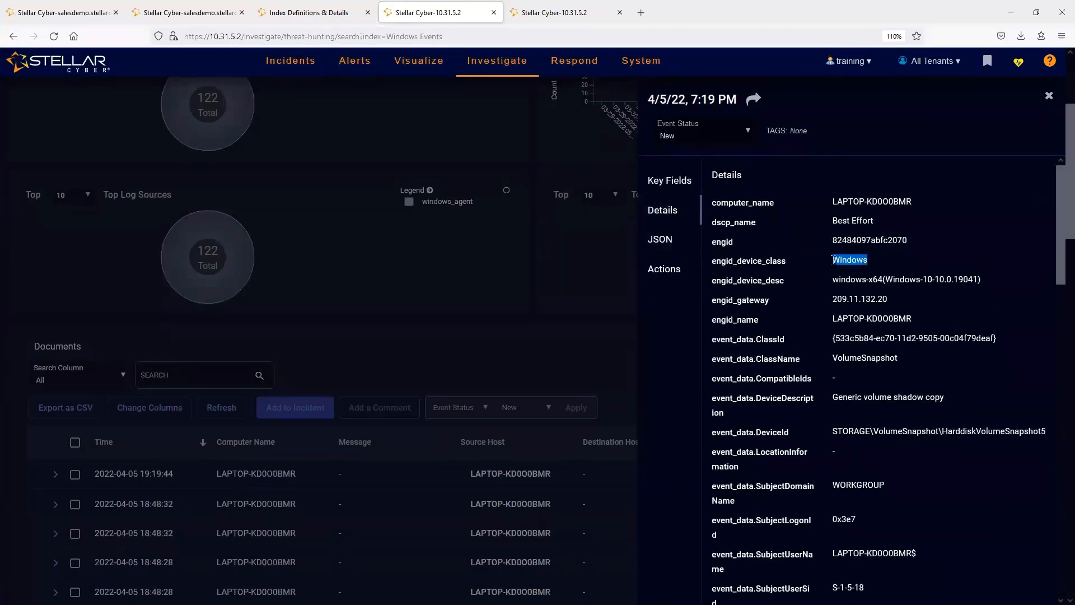
{"action": "left_click", "coordinate": [862, 358]}
{"action": "double_click", "coordinate": [862, 358]}
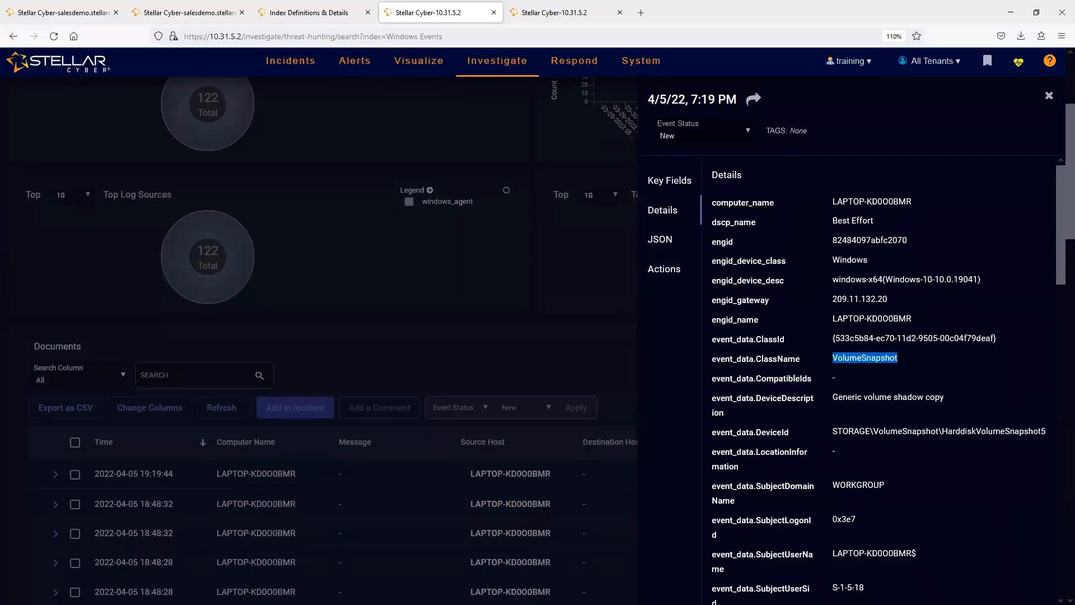
- Switch to Windows Event Viewer, enlarge the properties window of the 6416 event to read its full description, and return to the browser
{"action": "key", "text": "alt+Tab"}
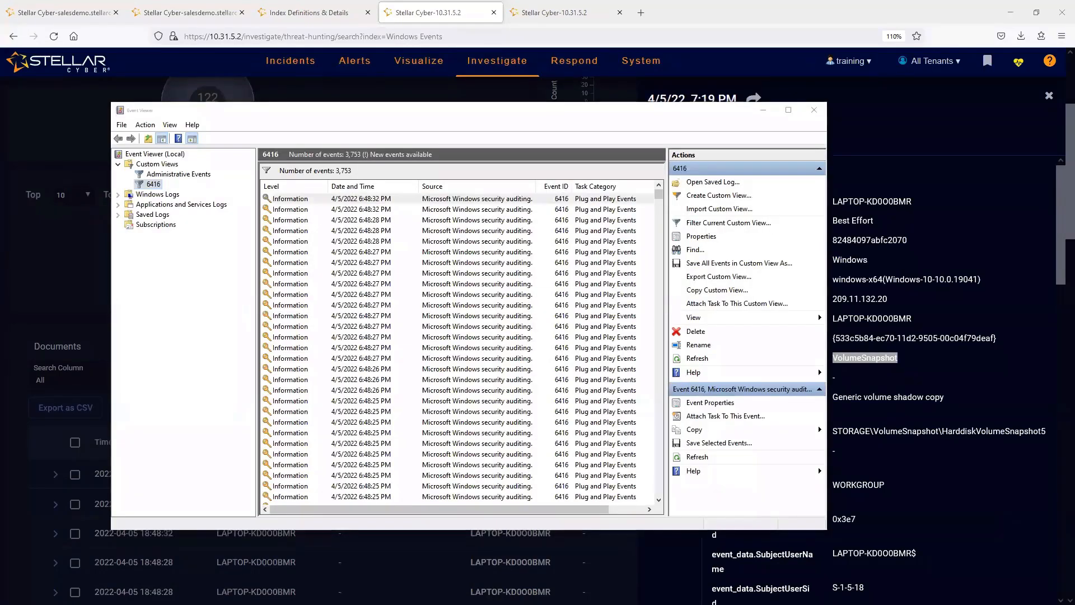
{"action": "key", "text": "alt+Tab"}
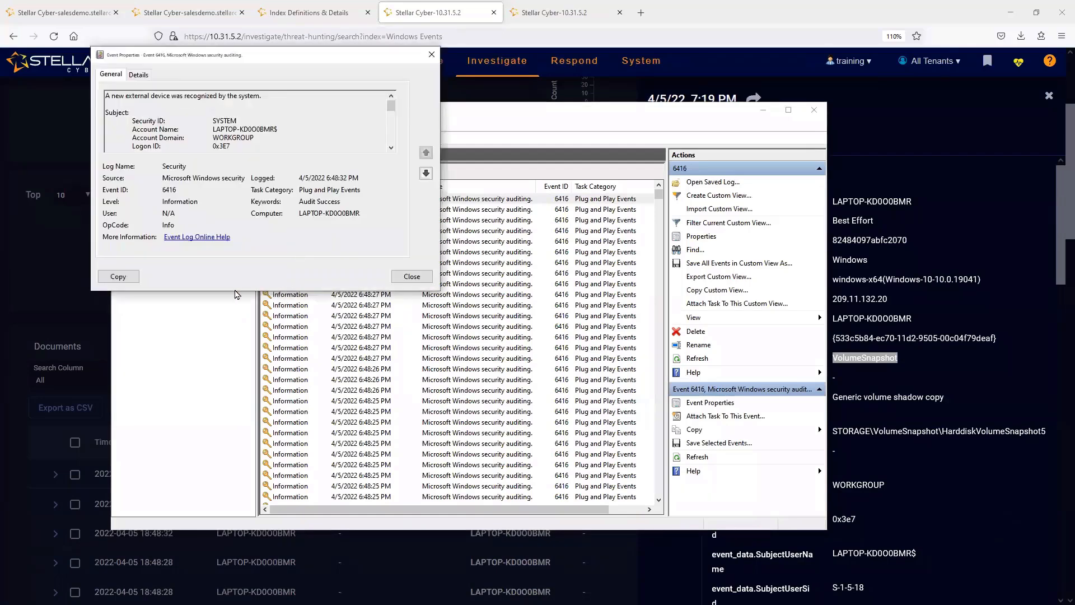
{"action": "left_click_drag", "start_coordinate": [239, 292], "coordinate": [239, 523]}
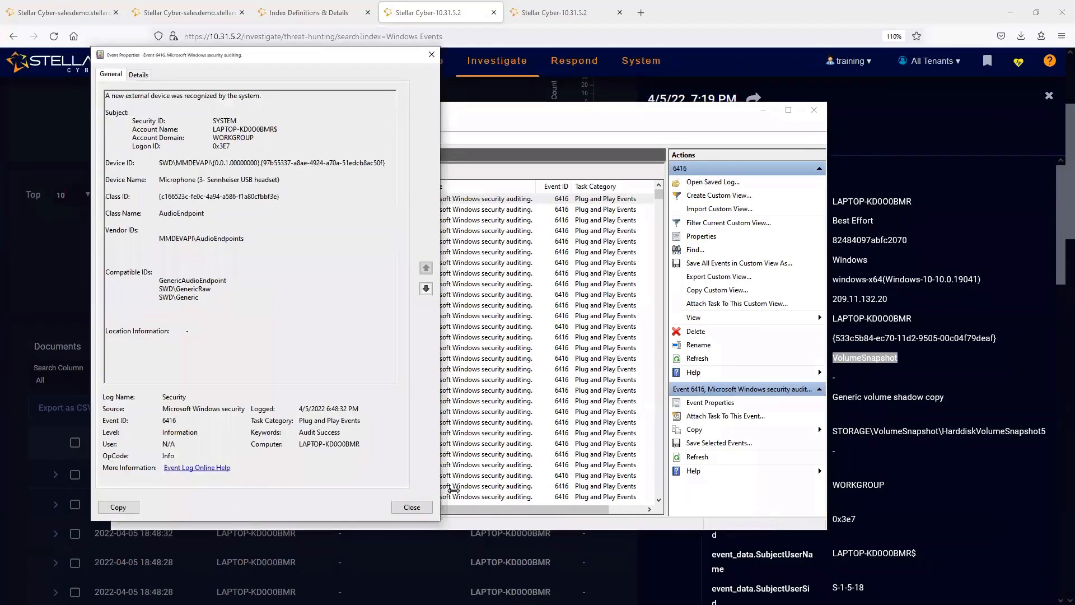
{"action": "left_click", "coordinate": [830, 7]}
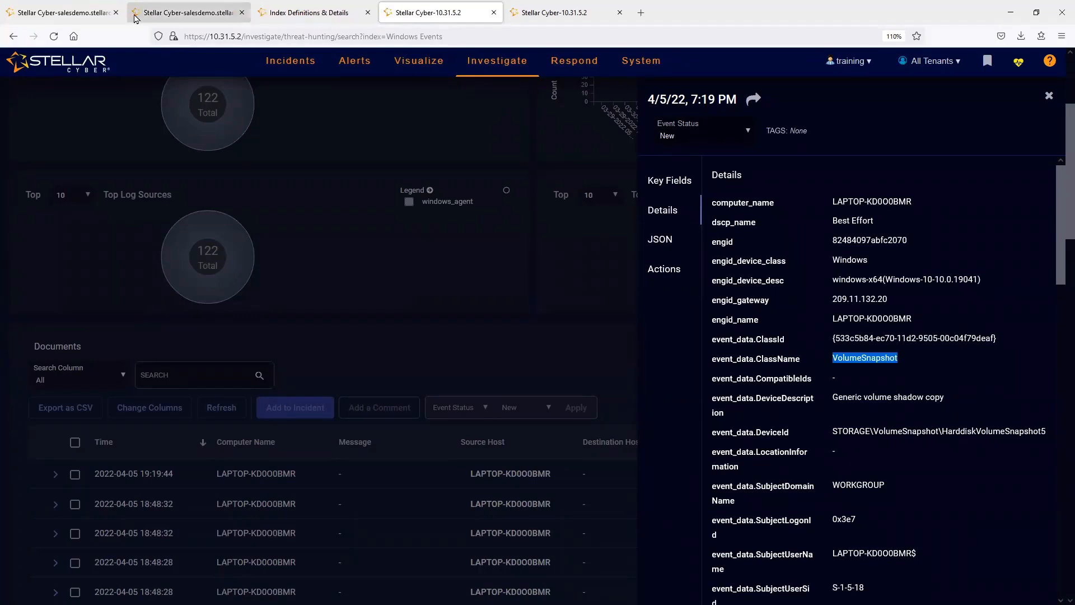
{"action": "left_click", "coordinate": [1047, 96]}
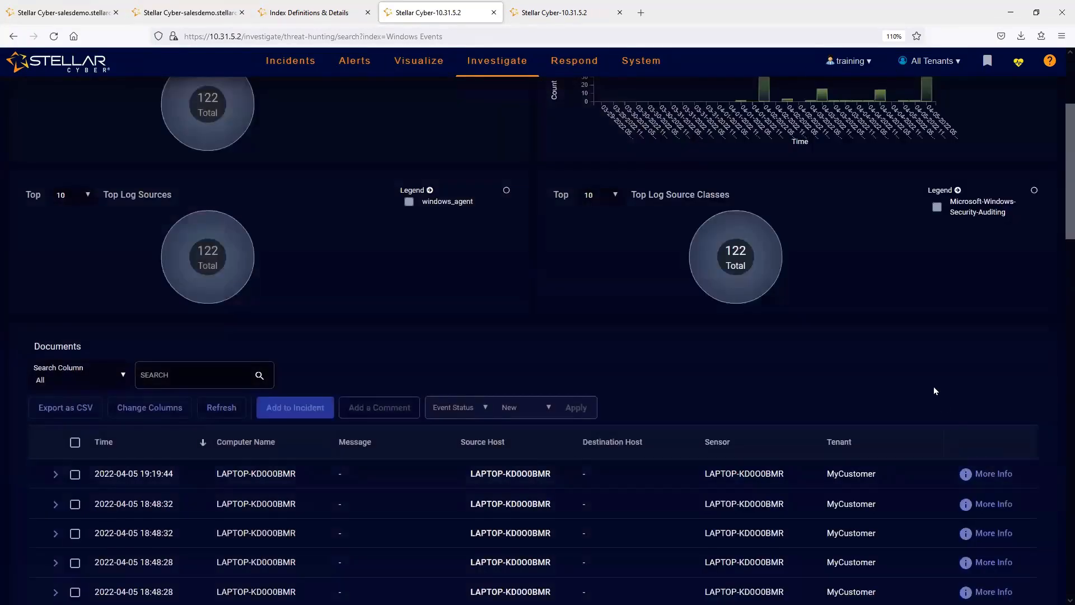
{"action": "scroll", "coordinate": [952, 386], "scroll_direction": "down", "scroll_amount": 2}
{"action": "left_click", "coordinate": [973, 404]}
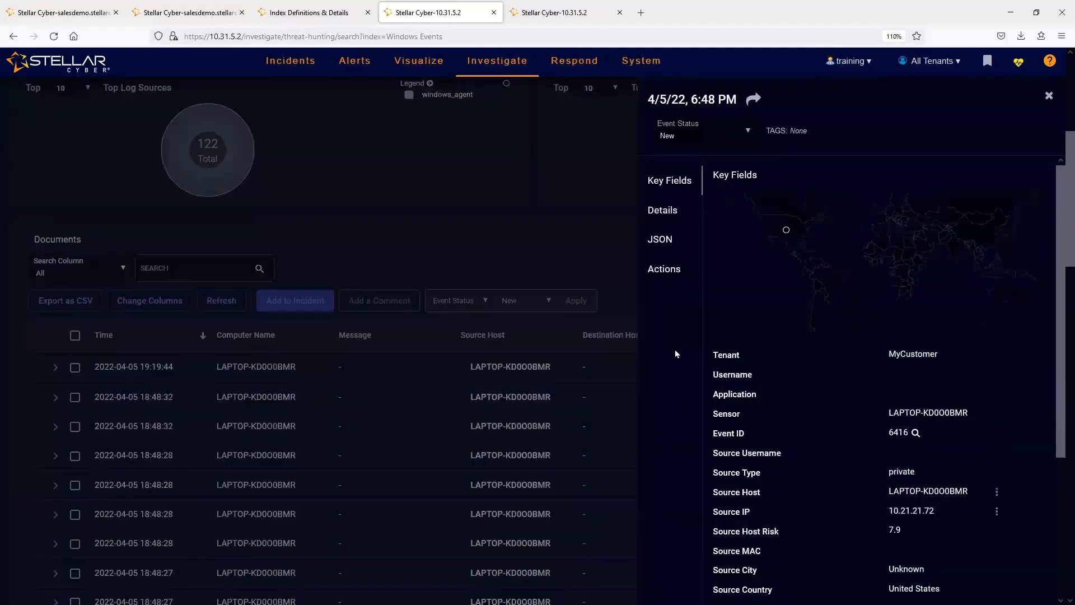
{"action": "left_click", "coordinate": [661, 210]}
{"action": "scroll", "coordinate": [826, 273], "scroll_direction": "down", "scroll_amount": 3}
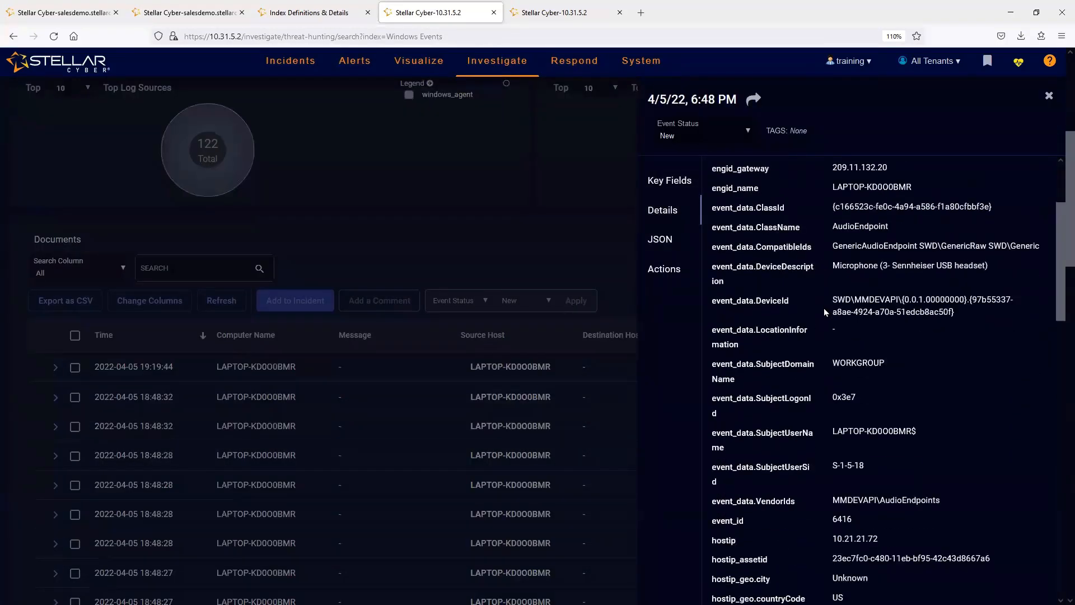
{"action": "scroll", "coordinate": [826, 336], "scroll_direction": "up", "scroll_amount": 3}
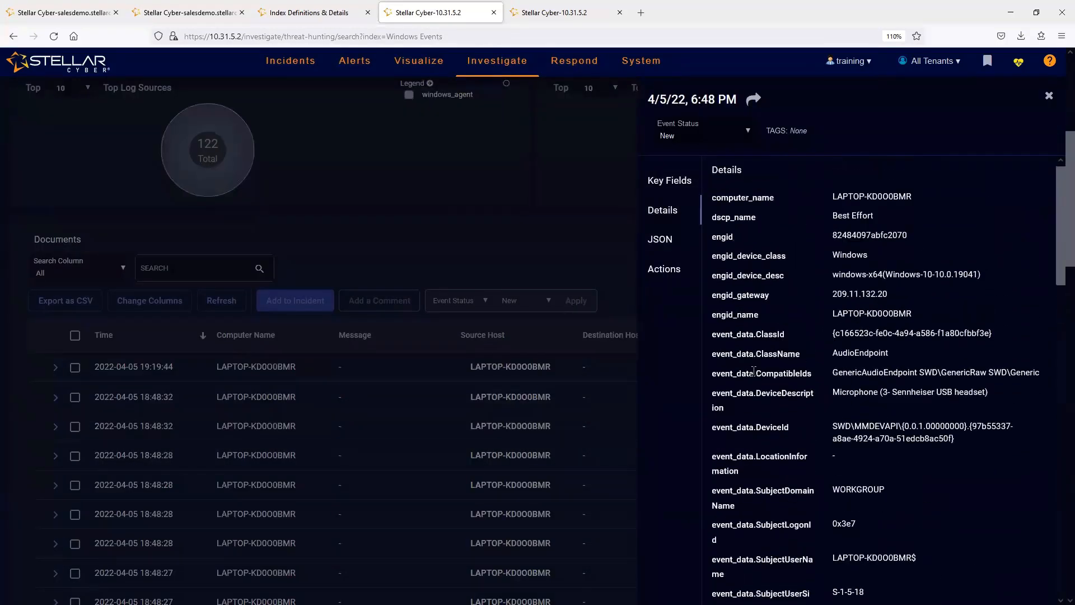
{"action": "double_click", "coordinate": [850, 352]}
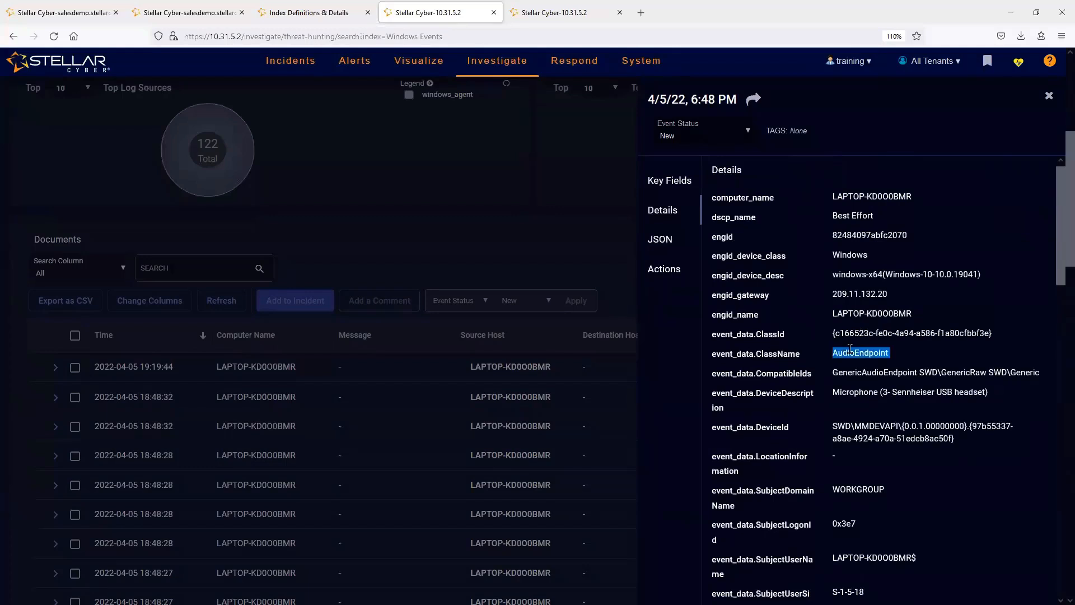
{"action": "triple_click", "coordinate": [853, 387]}
{"action": "left_click", "coordinate": [1048, 96]}
{"action": "left_click", "coordinate": [989, 431]}
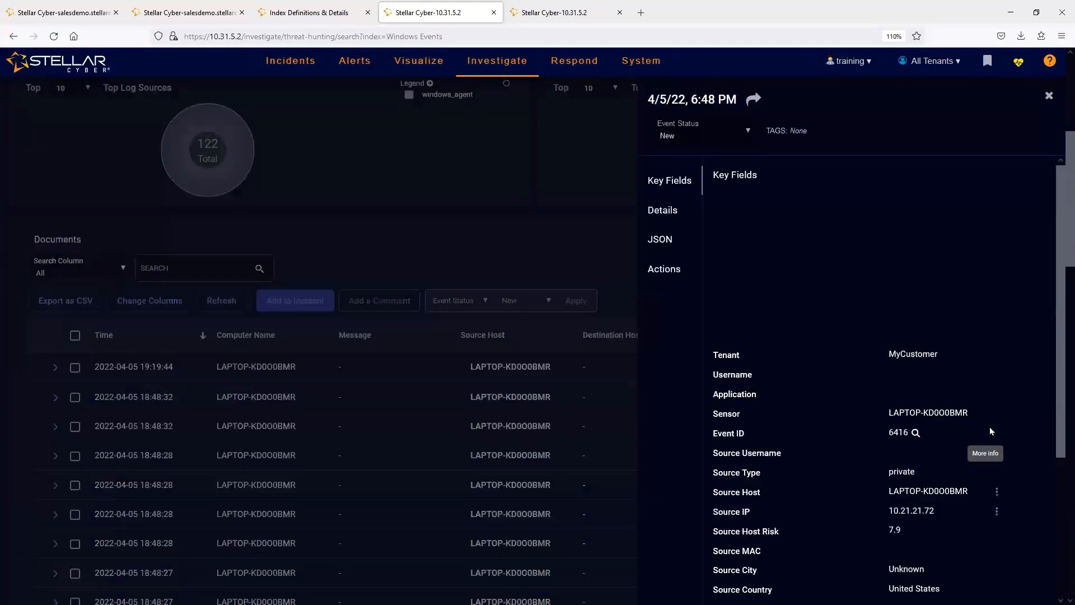
{"action": "left_click", "coordinate": [674, 215]}
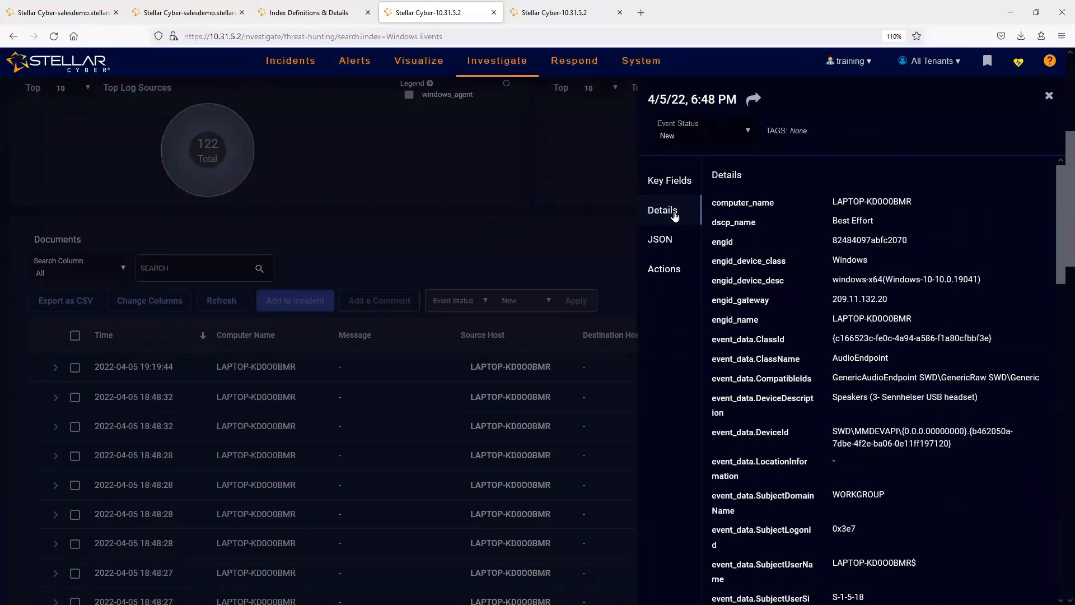
{"action": "left_click", "coordinate": [1048, 96]}
- Open the Interflow Dictionary for Windows Events and chart the top values of the event_data.ClassName field
{"action": "scroll", "coordinate": [144, 185], "scroll_direction": "up", "scroll_amount": 5}
{"action": "left_click", "coordinate": [180, 174]}
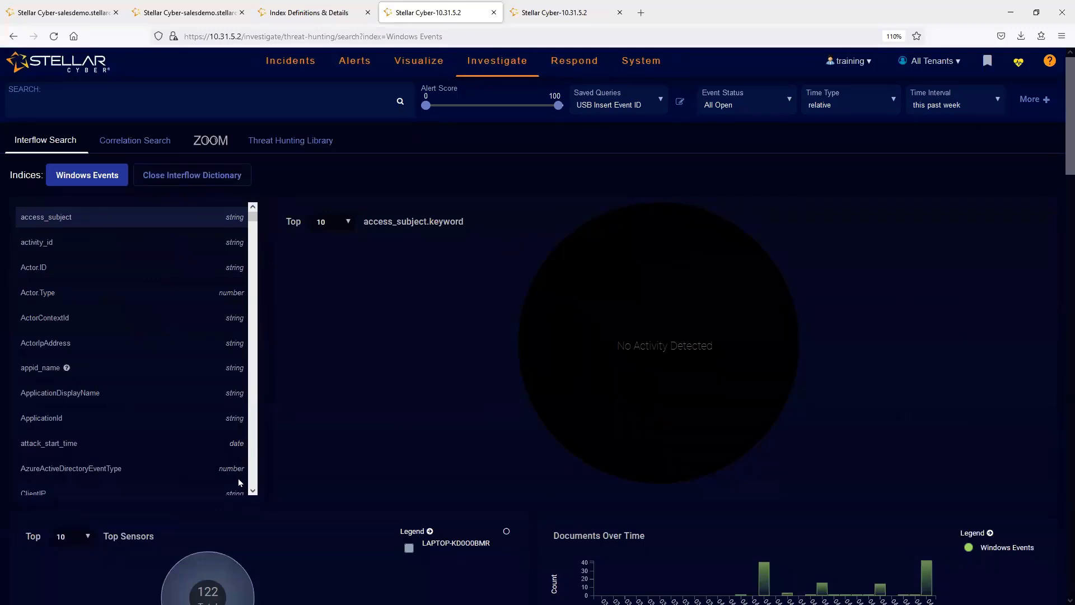
{"action": "left_click_drag", "start_coordinate": [253, 217], "coordinate": [250, 253]}
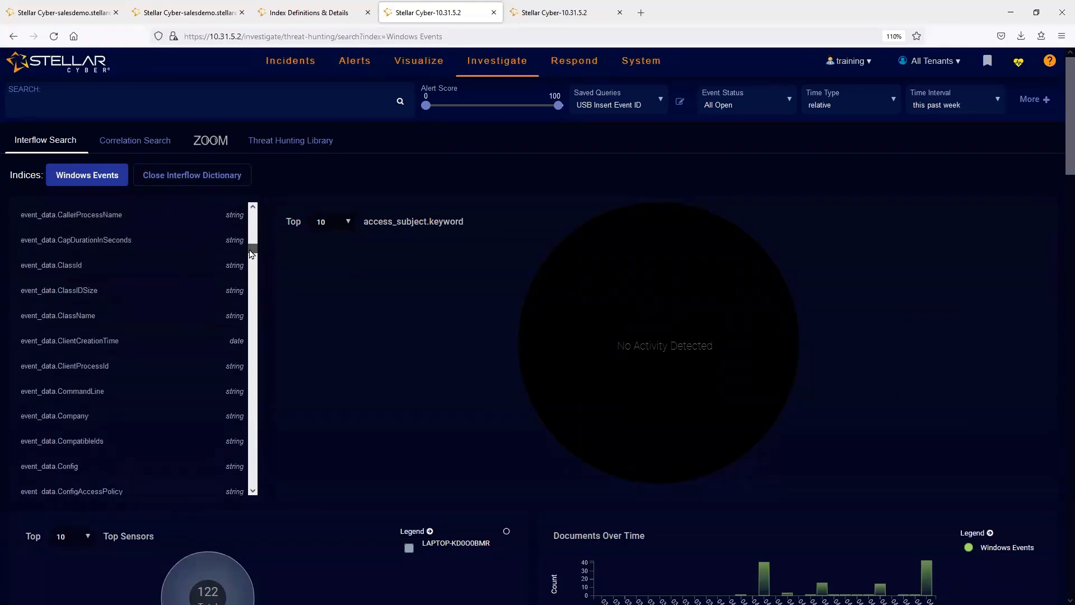
{"action": "left_click", "coordinate": [58, 315]}
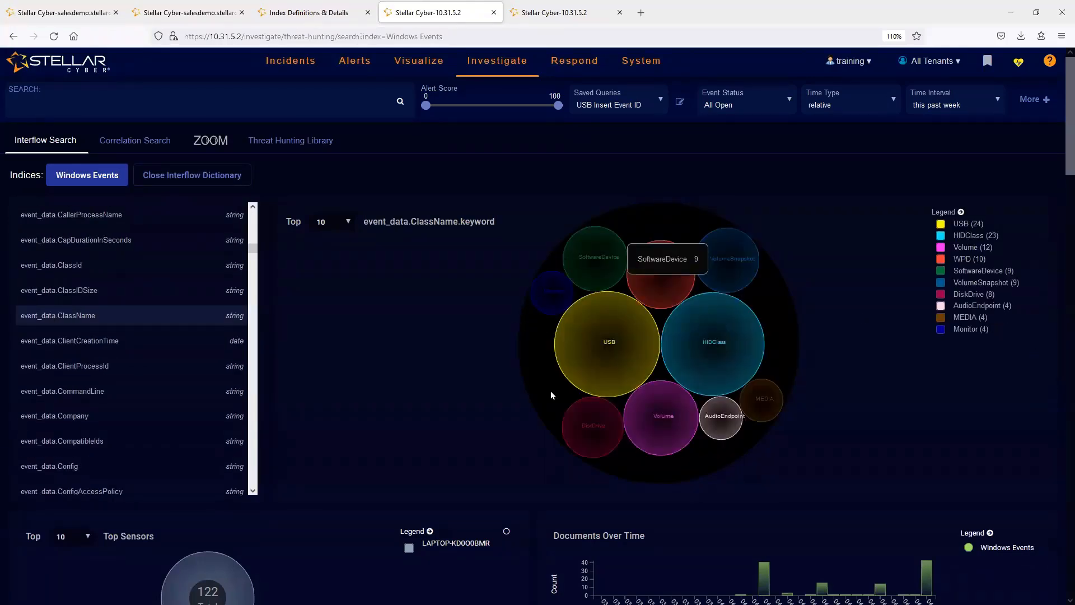
{"action": "mouse_move", "coordinate": [711, 429]}
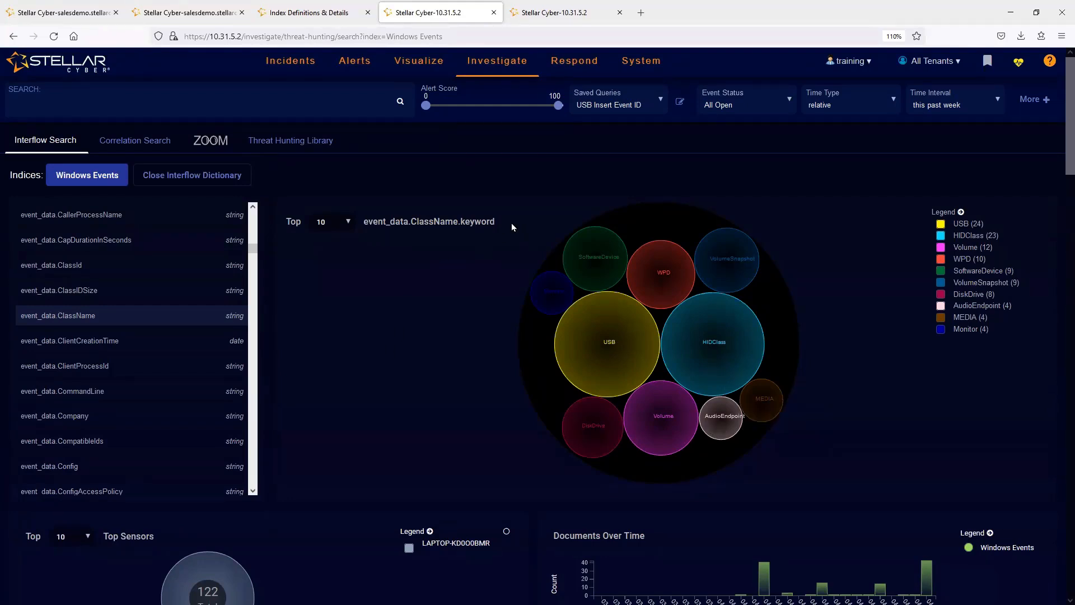
{"action": "left_click_drag", "start_coordinate": [512, 226], "coordinate": [369, 230]}
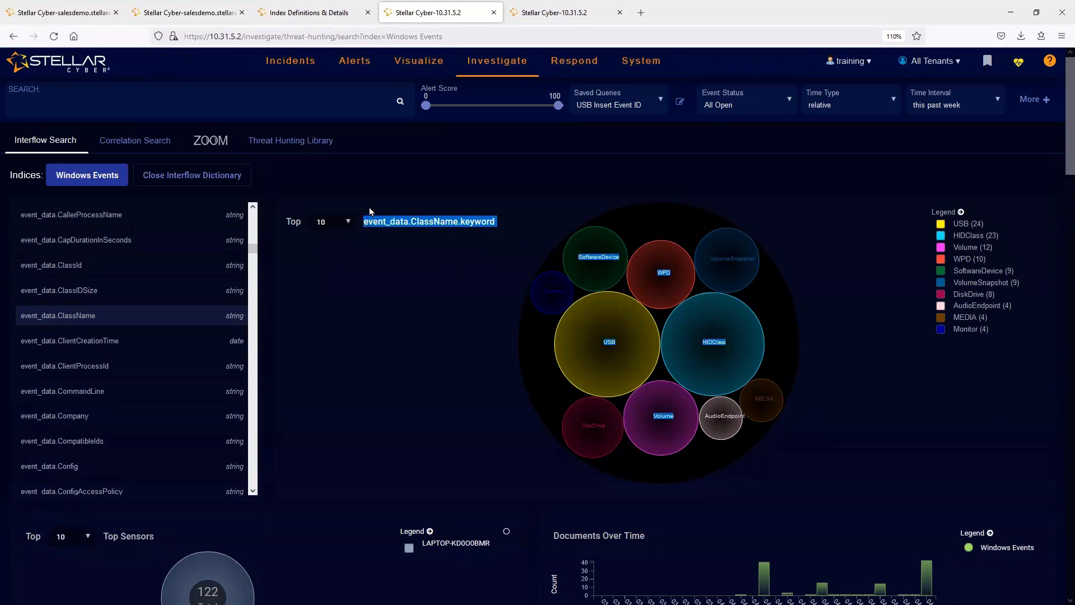
- Open the dashboard creation page in a separate browser tab and display the custom USB Drive Inserted dashboard
{"action": "mouse_move", "coordinate": [423, 64]}
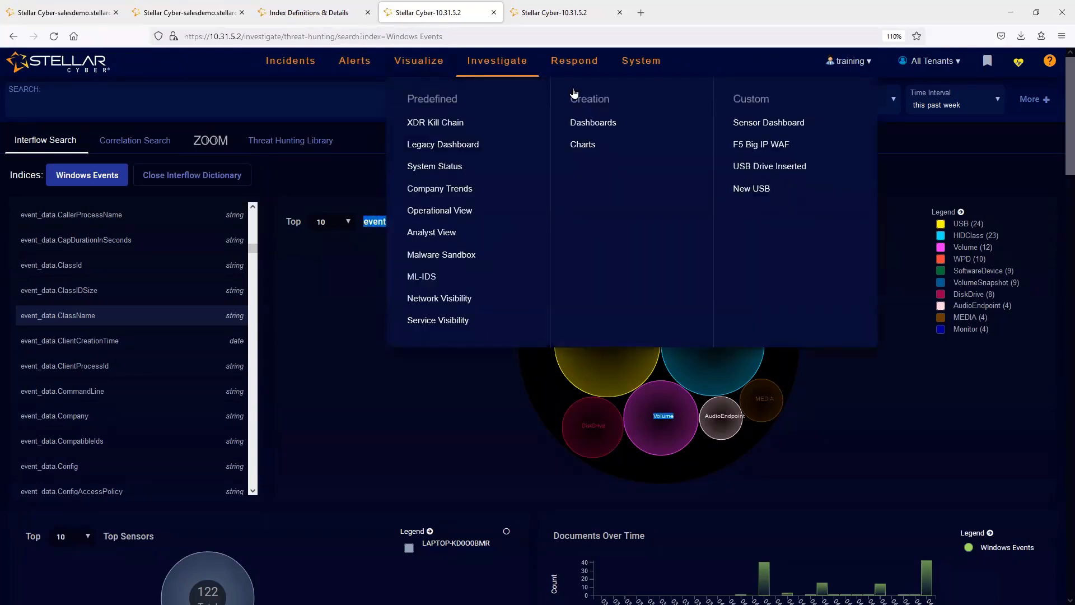
{"action": "right_click", "coordinate": [581, 123]}
{"action": "left_click", "coordinate": [603, 136]}
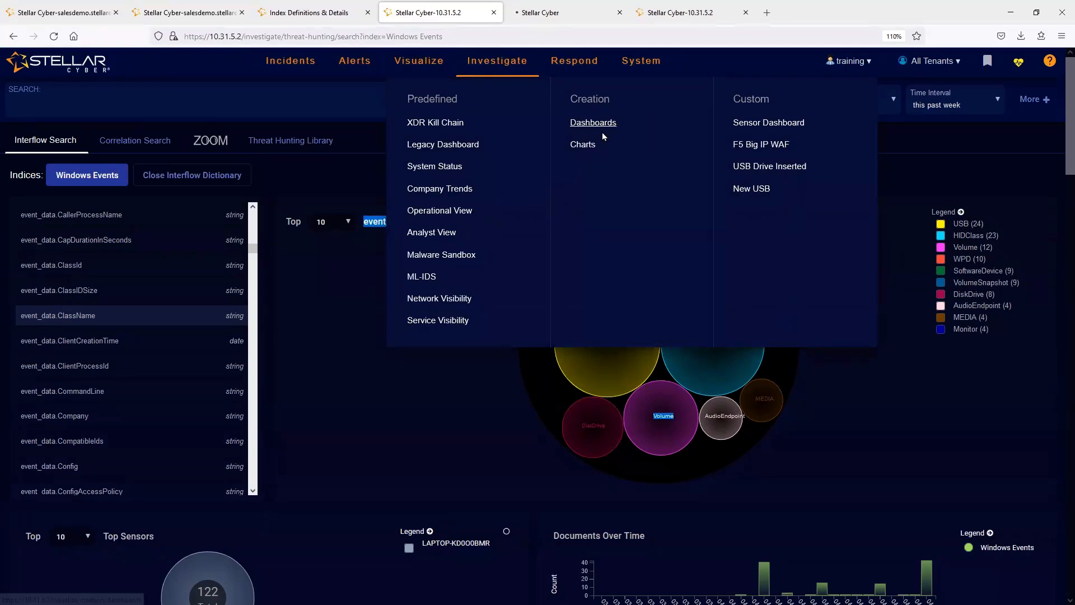
{"action": "left_click", "coordinate": [554, 22]}
{"action": "left_click", "coordinate": [437, 14]}
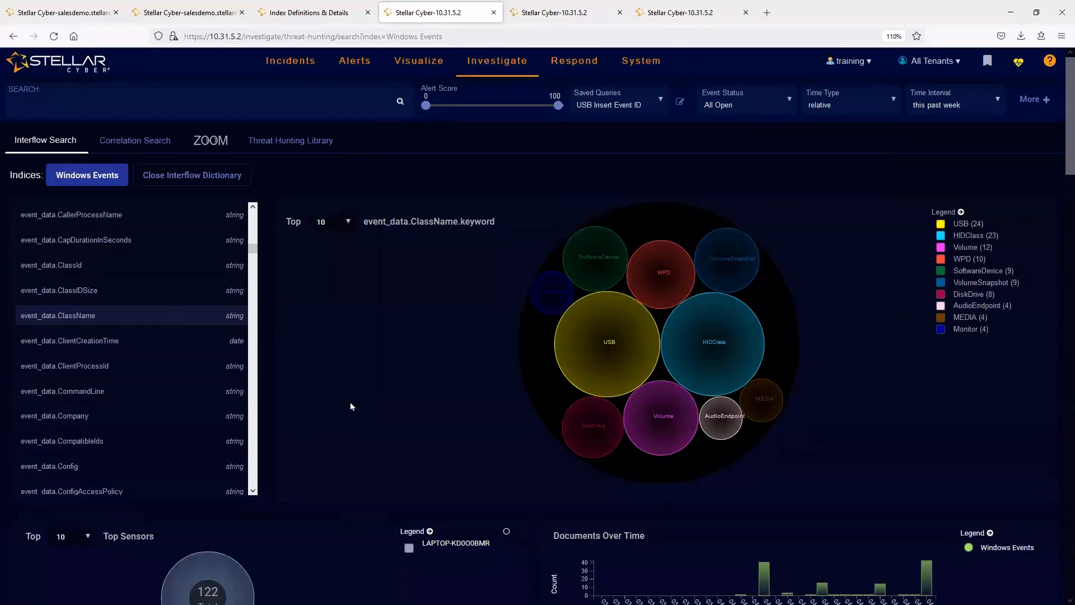
{"action": "scroll", "coordinate": [350, 406], "scroll_direction": "down", "scroll_amount": 7}
{"action": "left_click", "coordinate": [558, 14]}
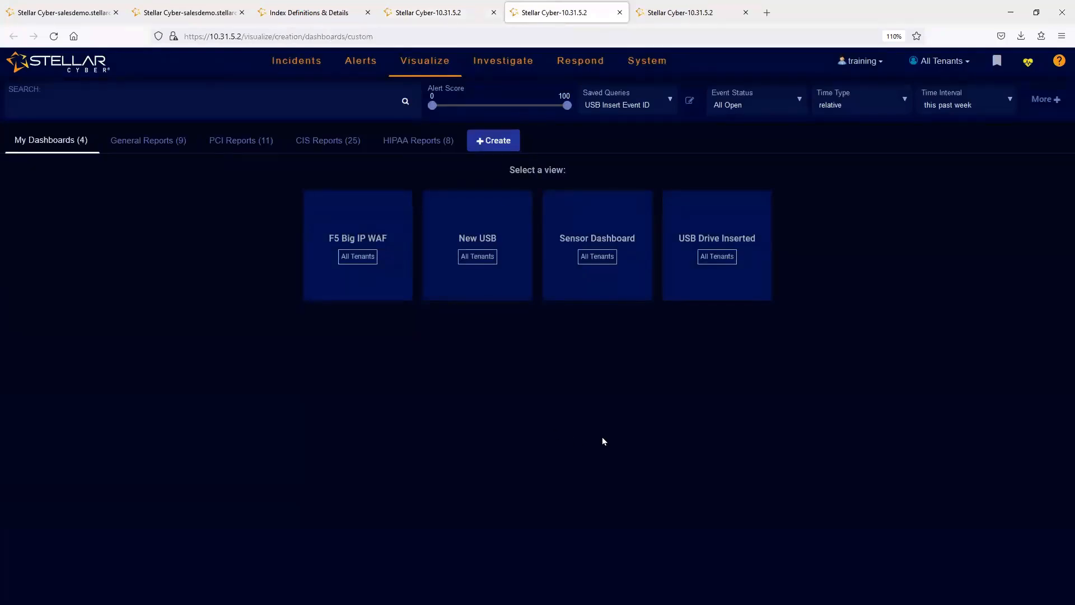
{"action": "left_click", "coordinate": [727, 256]}
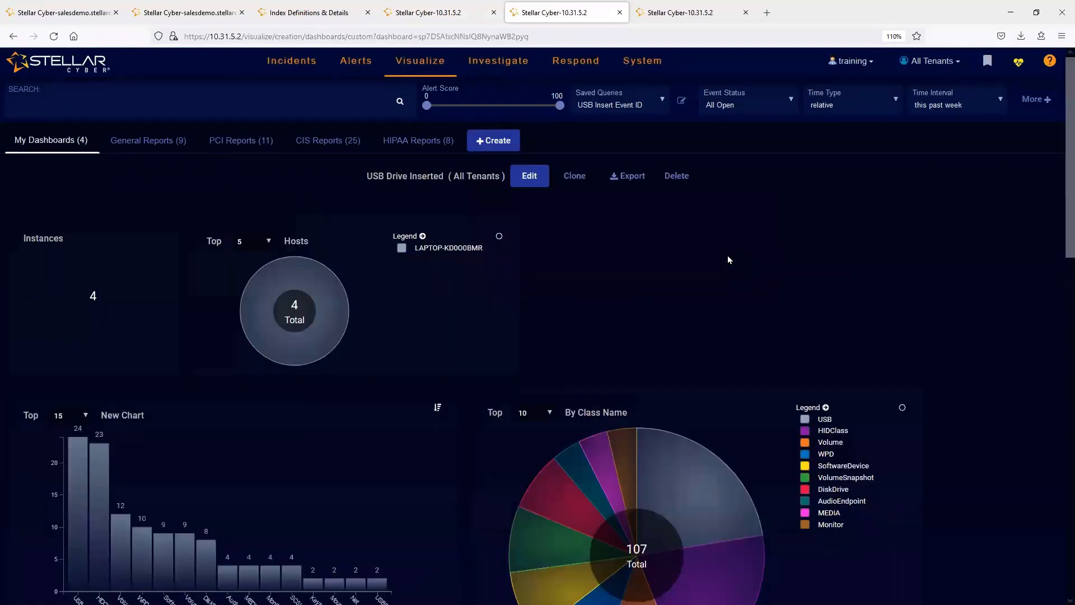
- Put the USB Drive Inserted dashboard in edit mode and review the Instances chart's query and metric in Chart Builder without changing them
{"action": "left_click", "coordinate": [527, 177]}
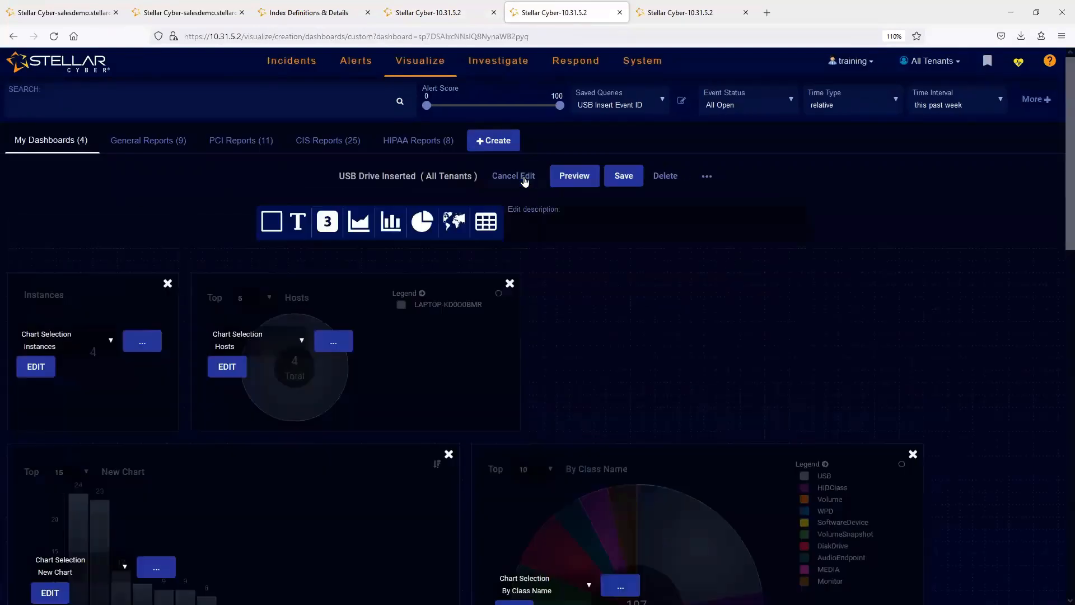
{"action": "left_click", "coordinate": [36, 367]}
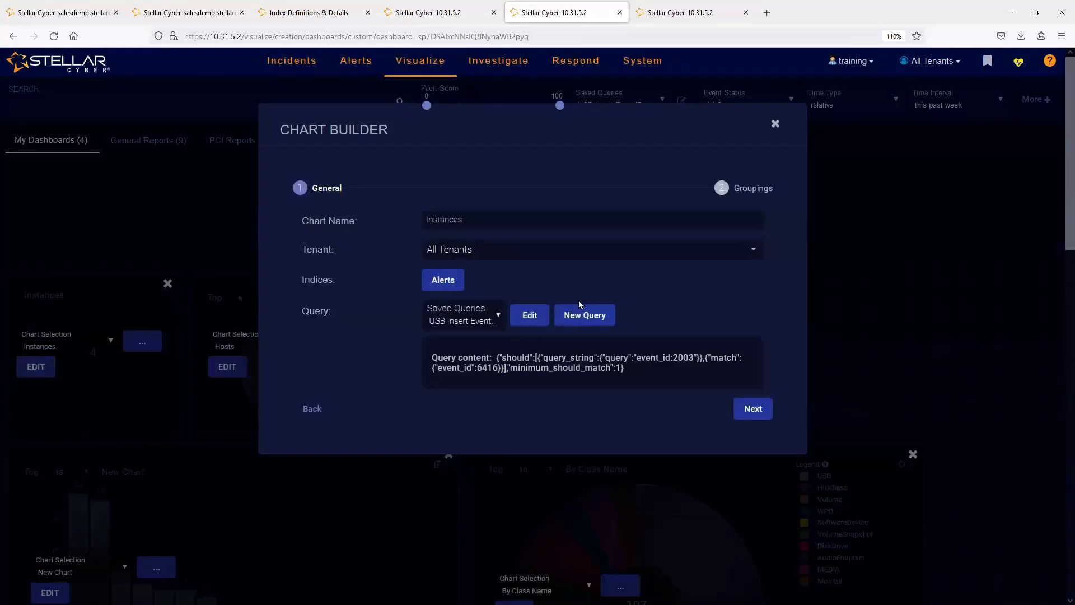
{"action": "double_click", "coordinate": [472, 216]}
{"action": "left_click", "coordinate": [454, 323]}
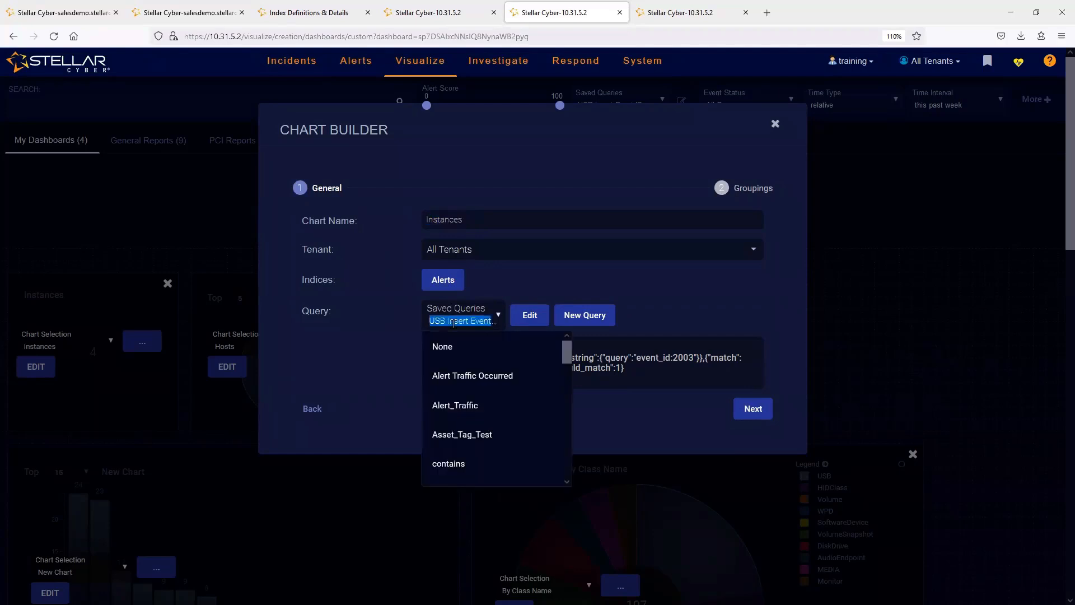
{"action": "left_click", "coordinate": [453, 323]}
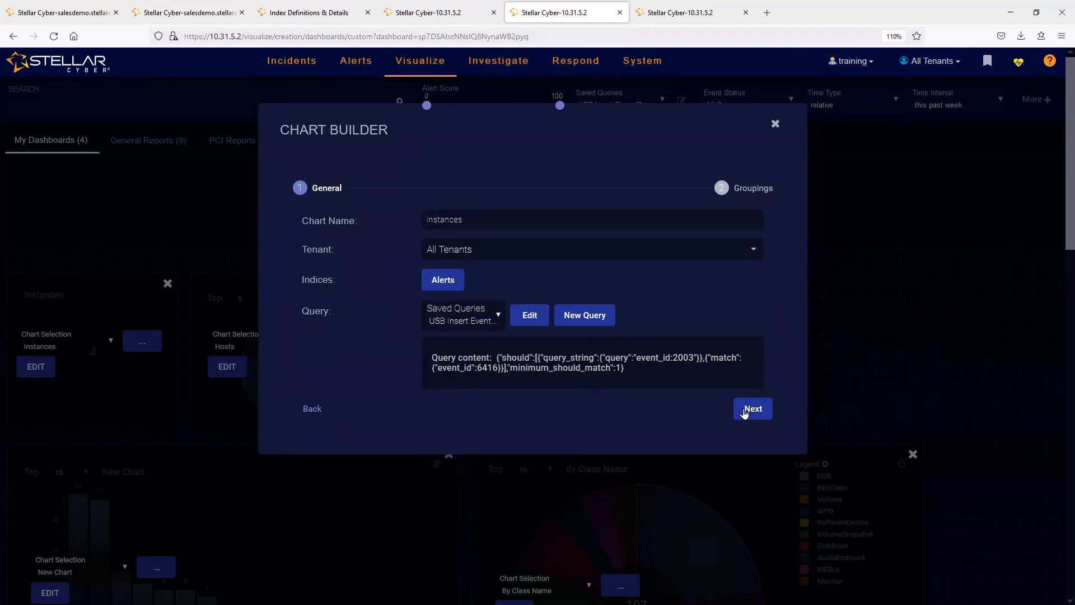
{"action": "left_click", "coordinate": [747, 410]}
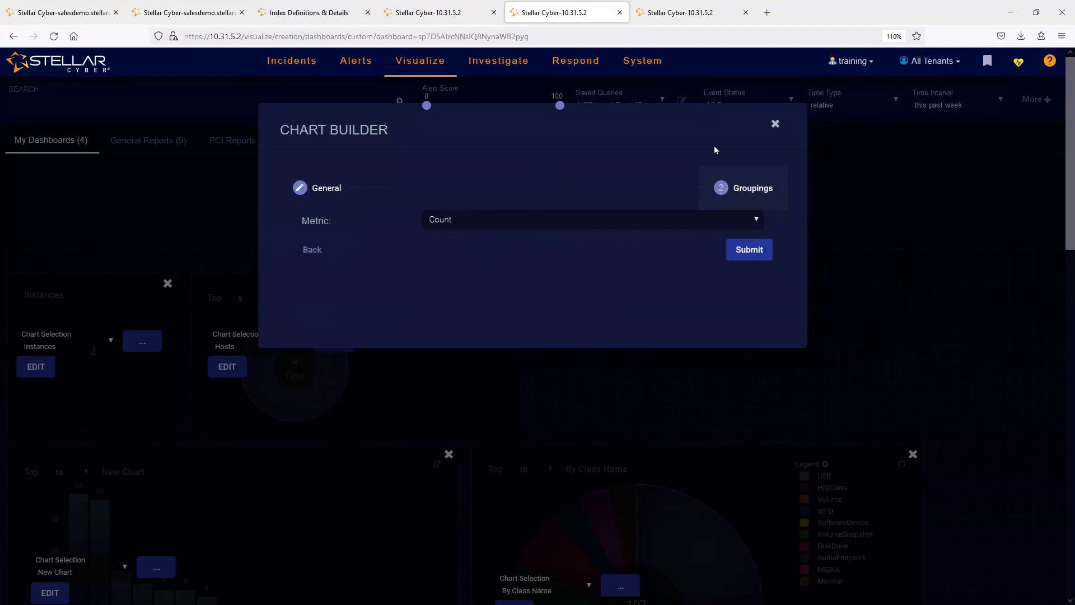
{"action": "left_click", "coordinate": [775, 124]}
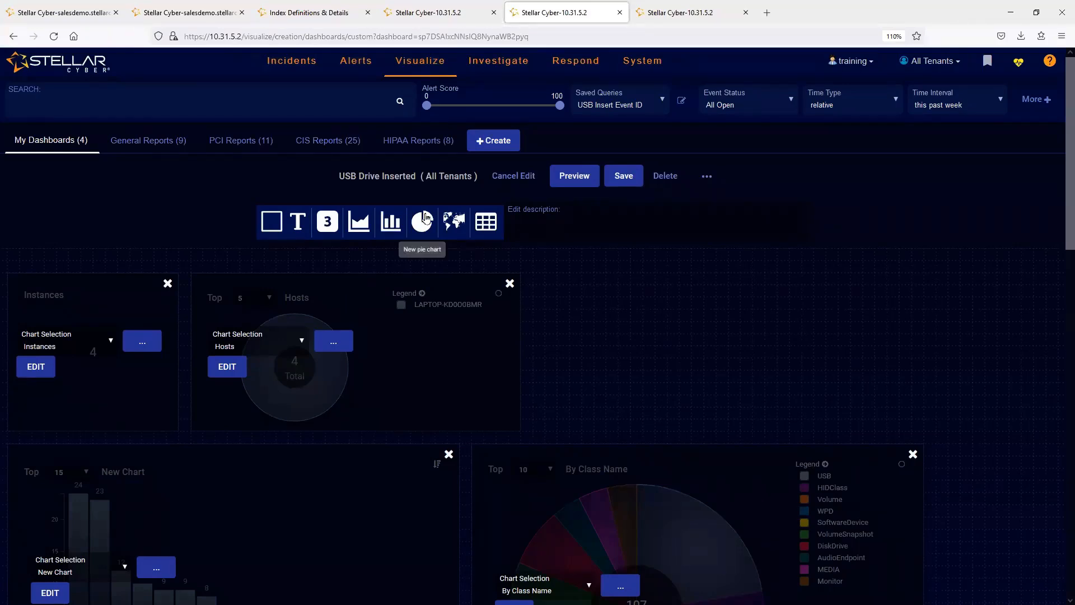
- Open the Hosts chart in Chart Builder and review its saved query, its groupings and the aggregation options, keeping Term
{"action": "left_click", "coordinate": [224, 365]}
{"action": "left_click", "coordinate": [435, 286]}
{"action": "left_click", "coordinate": [435, 285]}
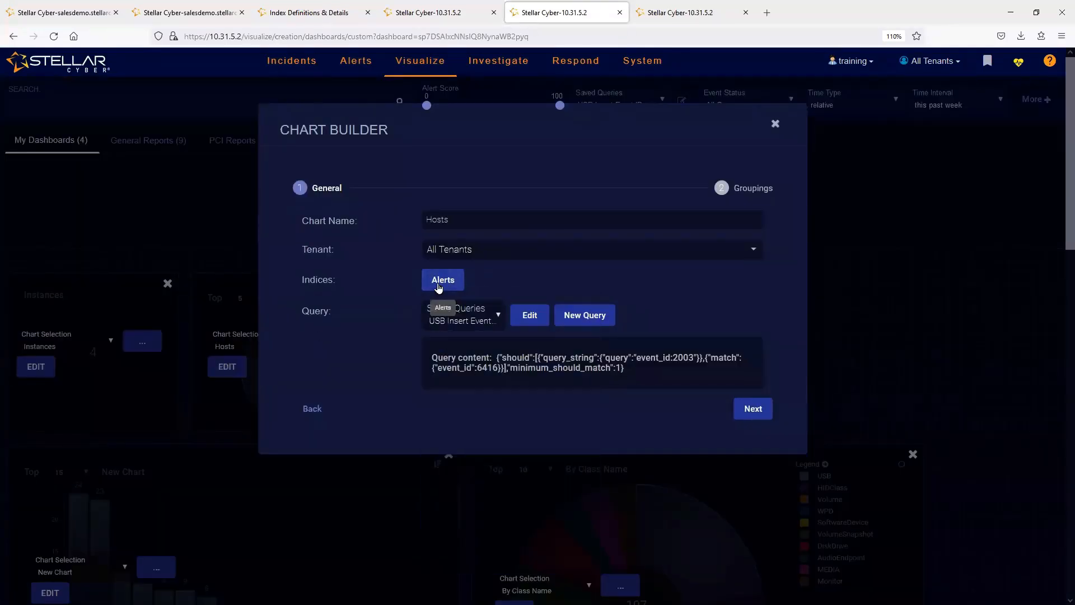
{"action": "left_click", "coordinate": [491, 320]}
{"action": "left_click", "coordinate": [628, 297]}
{"action": "left_click", "coordinate": [746, 412]}
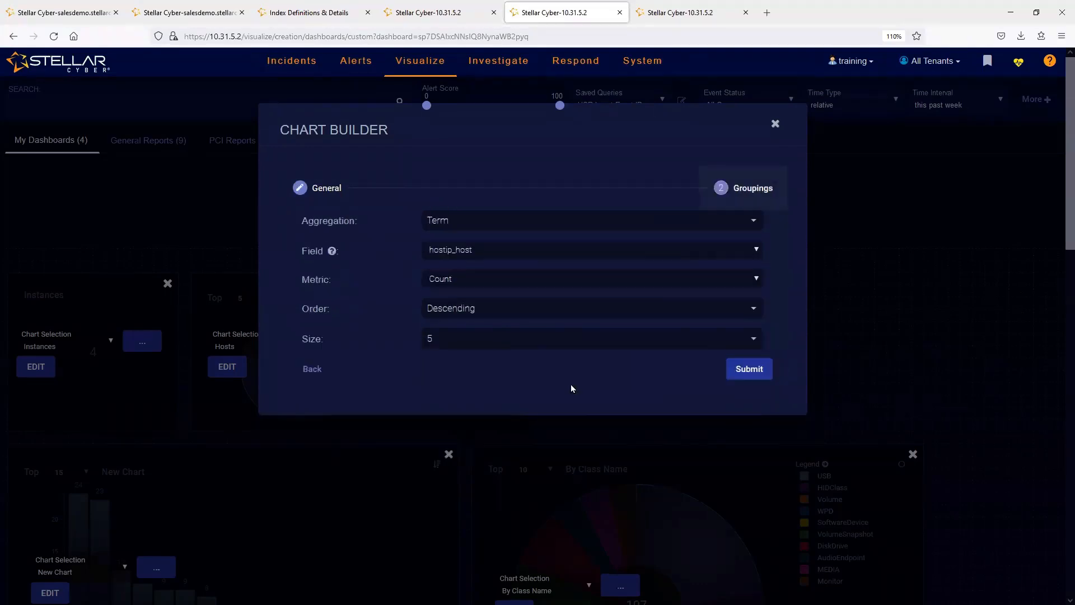
{"action": "left_click", "coordinate": [521, 223]}
{"action": "left_click", "coordinate": [521, 223]}
{"action": "left_click", "coordinate": [502, 227]}
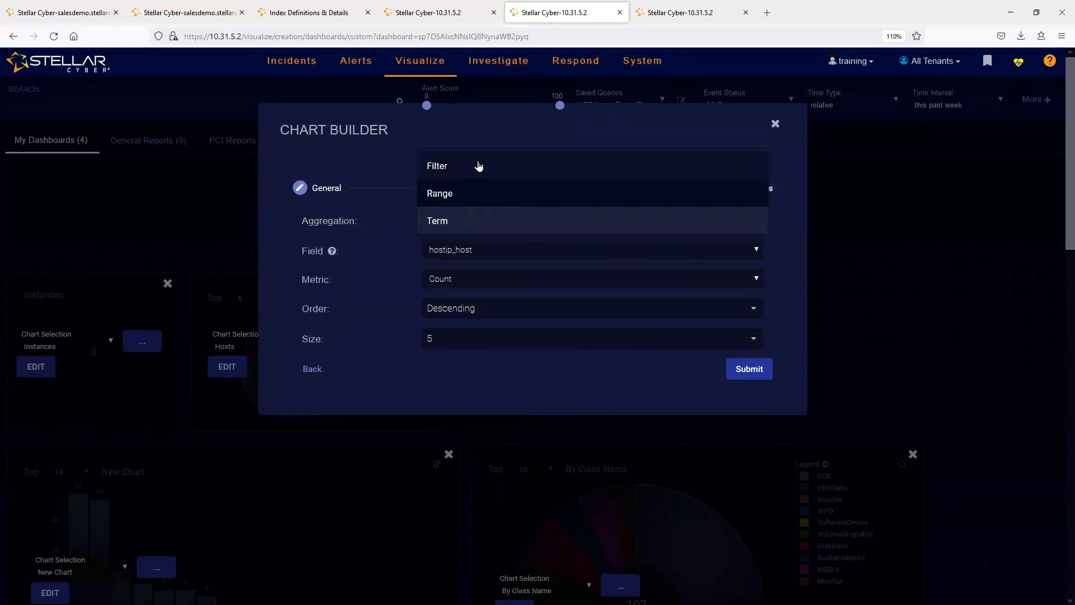
{"action": "left_click", "coordinate": [504, 224]}
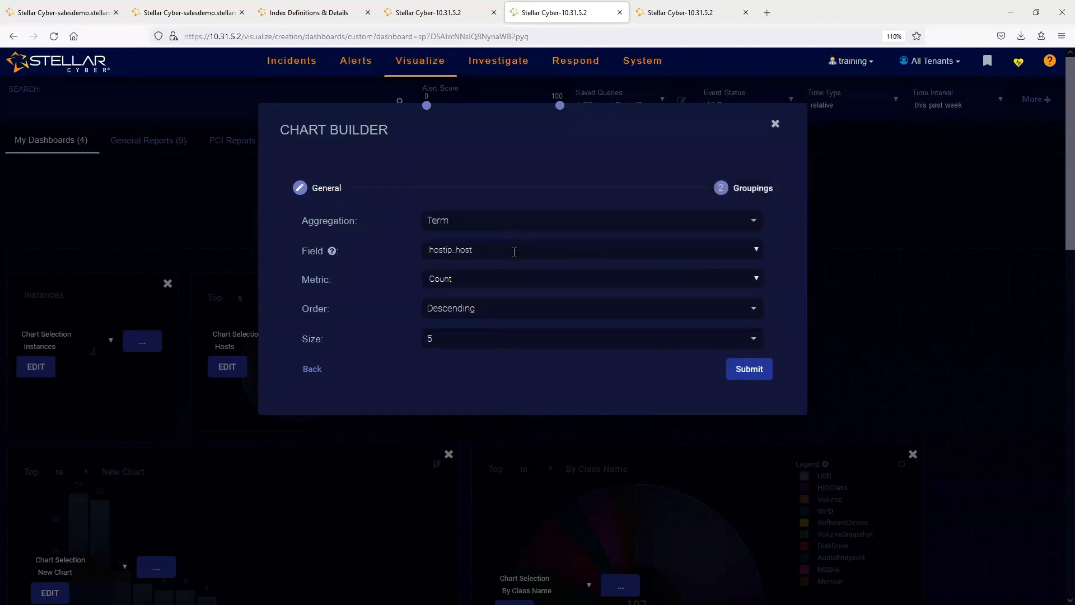
{"action": "left_click", "coordinate": [482, 20]}
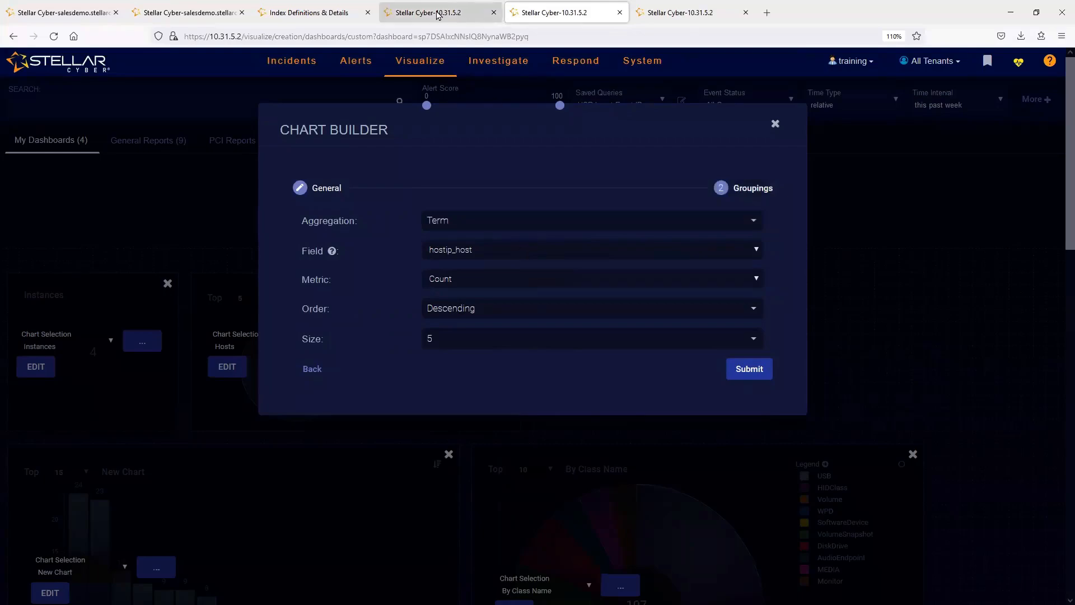
{"action": "scroll", "coordinate": [977, 392], "scroll_direction": "down", "scroll_amount": 4}
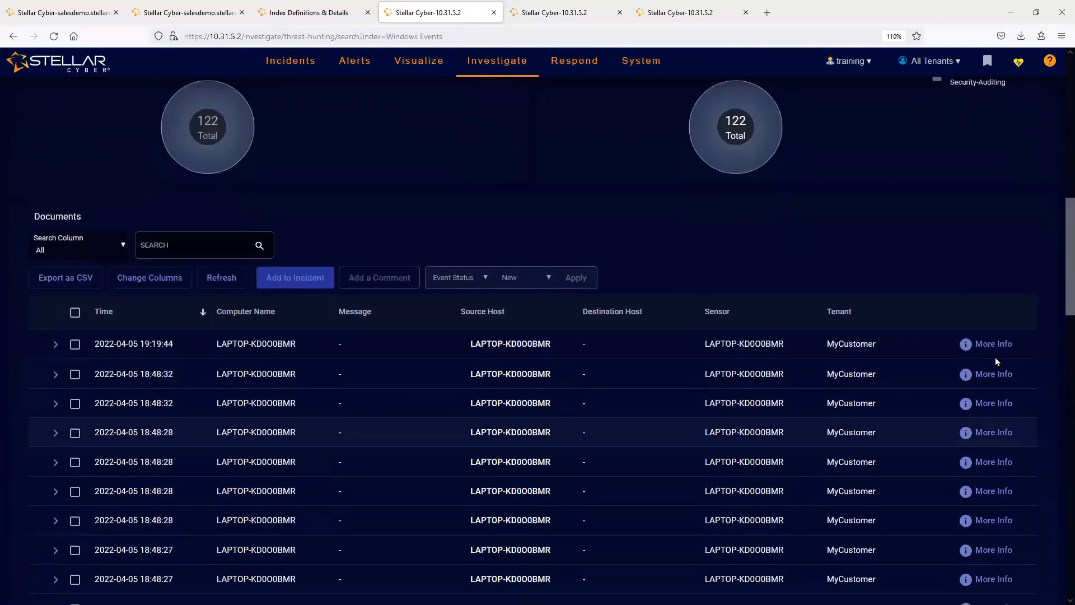
{"action": "left_click", "coordinate": [983, 346]}
{"action": "left_click", "coordinate": [663, 210]}
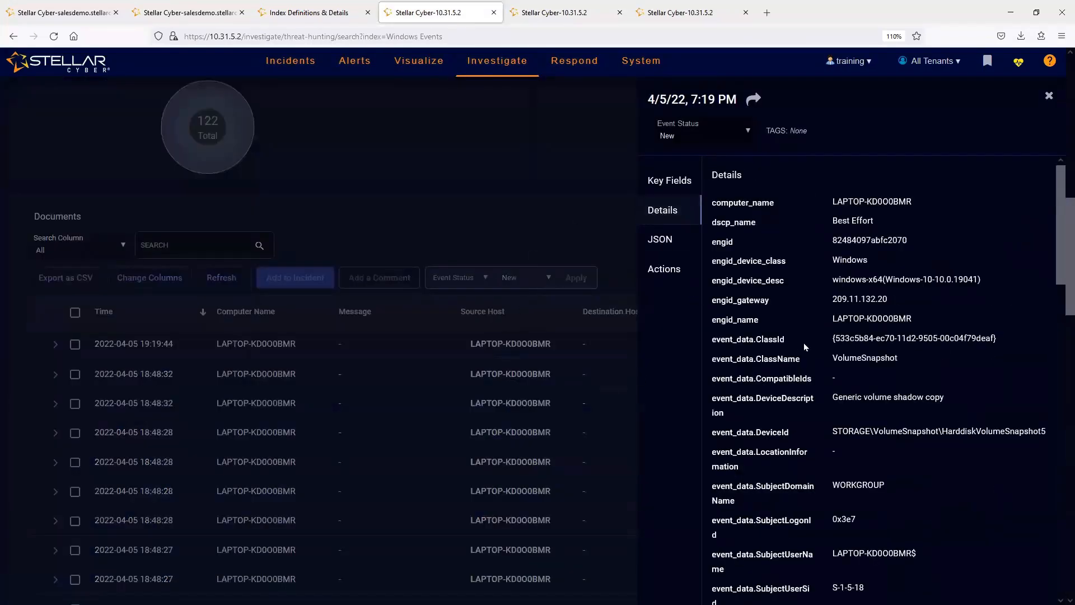
{"action": "middle_click", "coordinate": [797, 305]}
{"action": "middle_click", "coordinate": [801, 393]}
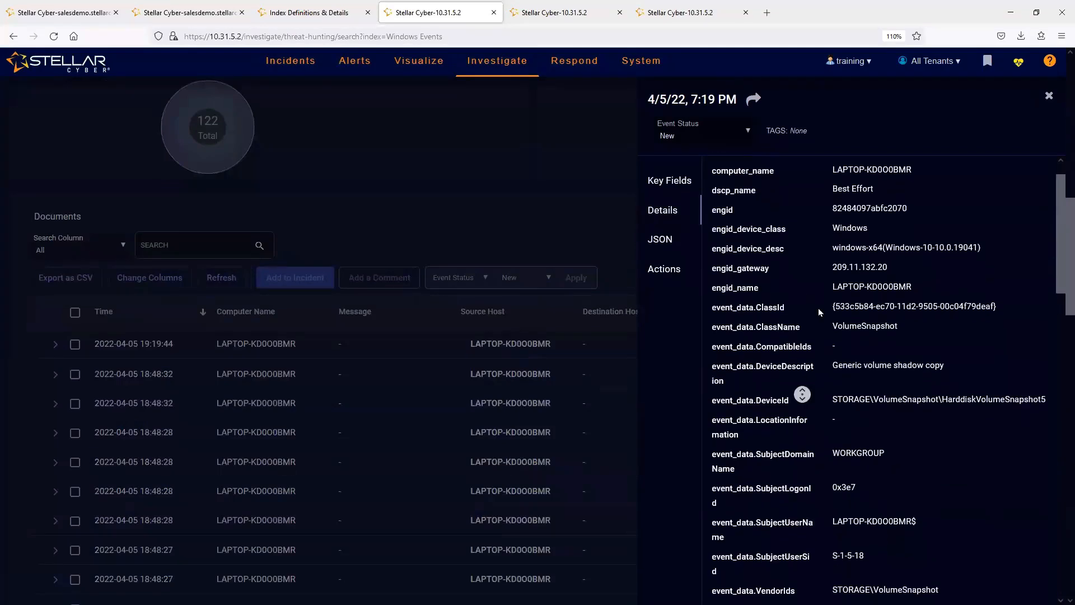
- Review the record's key fields, then locate and highlight the hostip_host value in its full details
{"action": "left_click", "coordinate": [669, 182]}
{"action": "middle_click", "coordinate": [1004, 392]}
{"action": "middle_click", "coordinate": [1003, 404]}
{"action": "middle_click", "coordinate": [995, 451]}
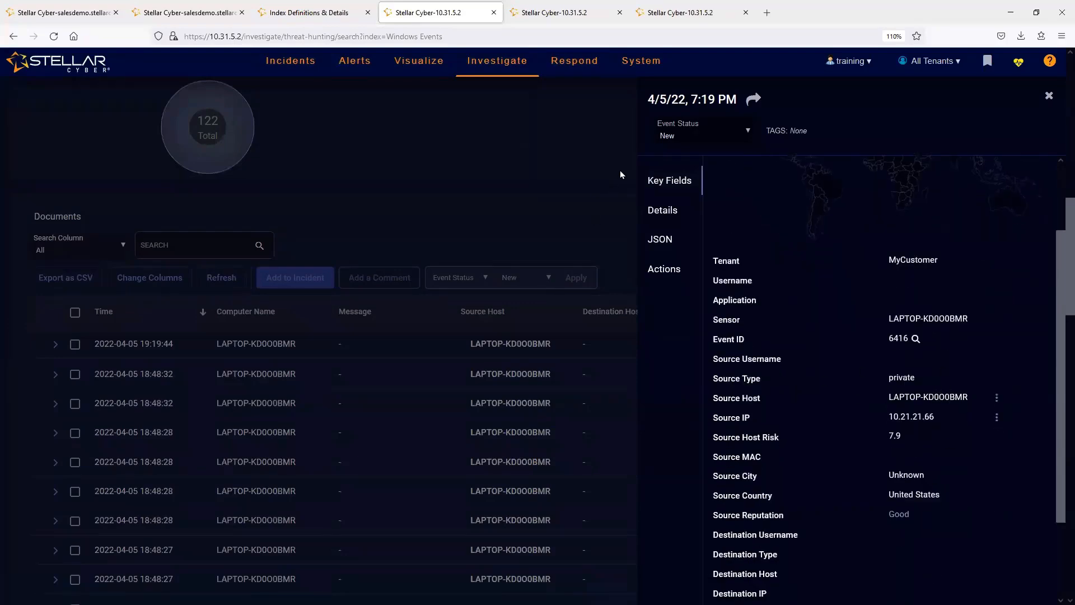
{"action": "left_click", "coordinate": [660, 216]}
{"action": "scroll", "coordinate": [857, 391], "scroll_direction": "down", "scroll_amount": 6}
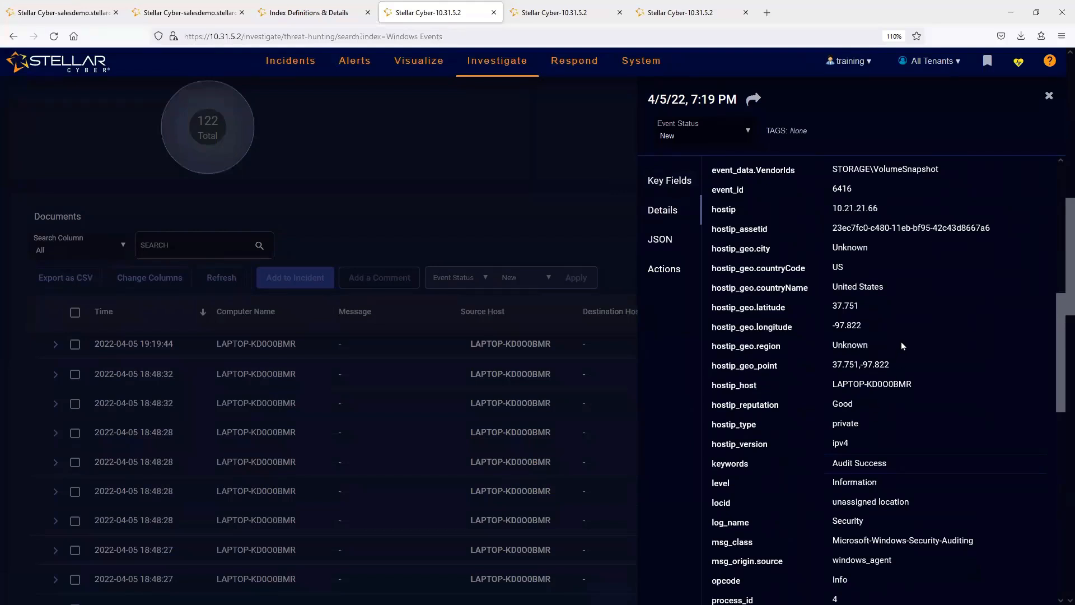
{"action": "triple_click", "coordinate": [875, 385]}
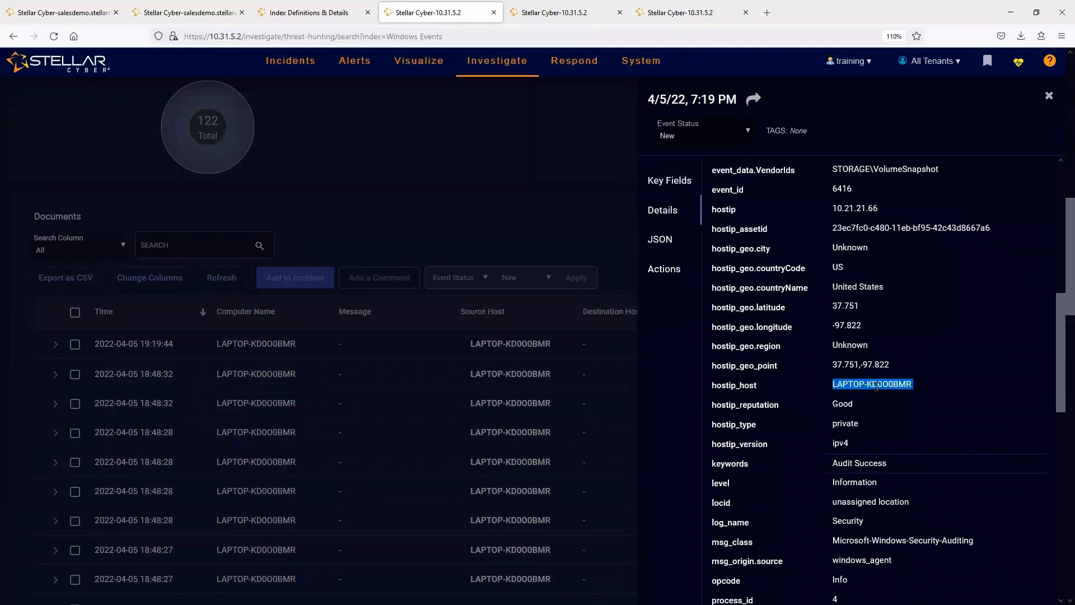
- Return to the Hosts chart's groupings and try to look up hostip as the grouping field
{"action": "left_click", "coordinate": [330, 9]}
{"action": "left_click", "coordinate": [550, 8]}
{"action": "left_click", "coordinate": [508, 249]}
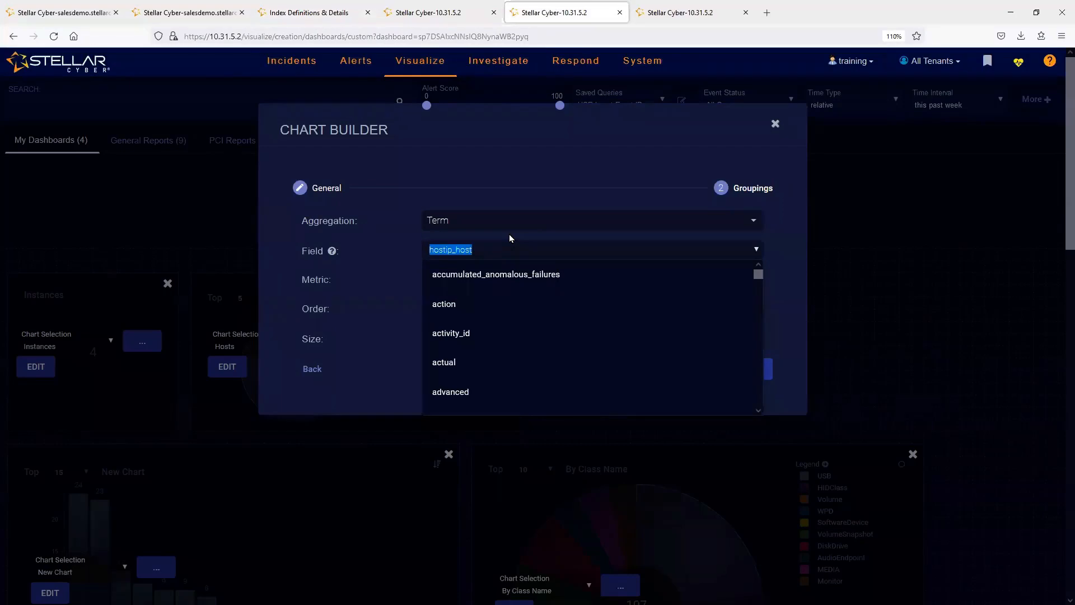
{"action": "left_click", "coordinate": [502, 178]}
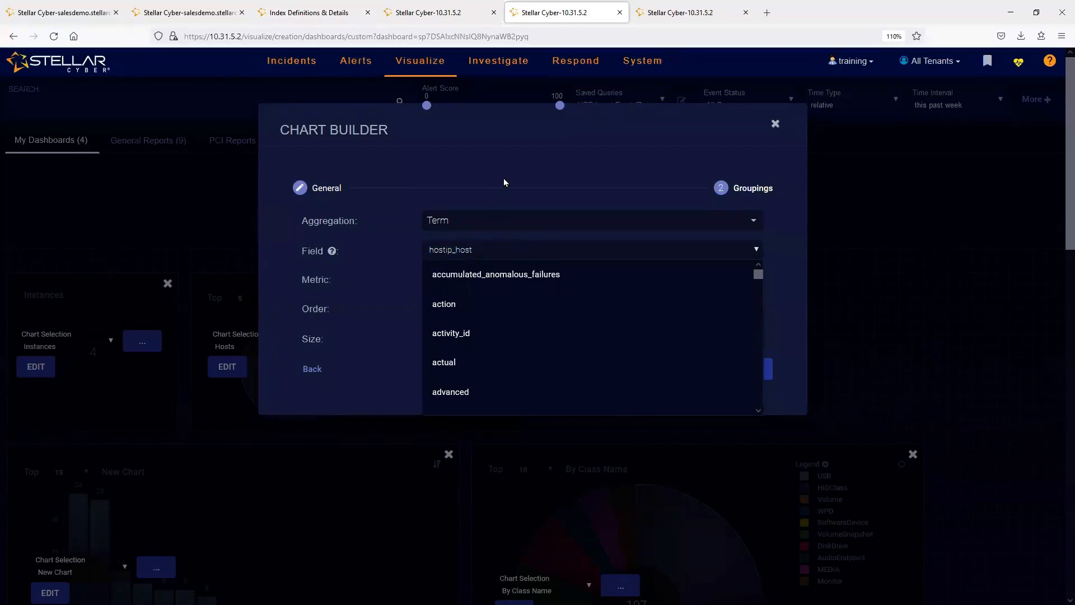
{"action": "left_click", "coordinate": [502, 253]}
{"action": "key", "text": "End"}
{"action": "key", "text": "BackSpace"}
{"action": "key", "text": "BackSpace"}
{"action": "key", "text": "BackSpace"}
{"action": "key", "text": "BackSpace"}
{"action": "key", "text": "BackSpace"}
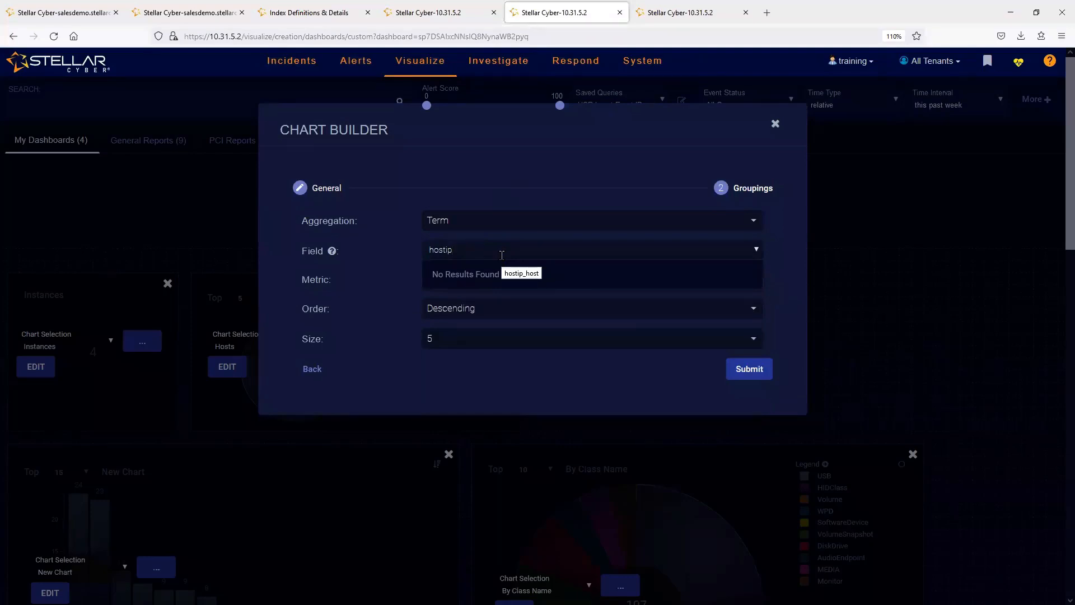
- Check the hostip field in the Windows event record, then close the Hosts chart's Chart Builder without submitting
{"action": "left_click", "coordinate": [414, 12]}
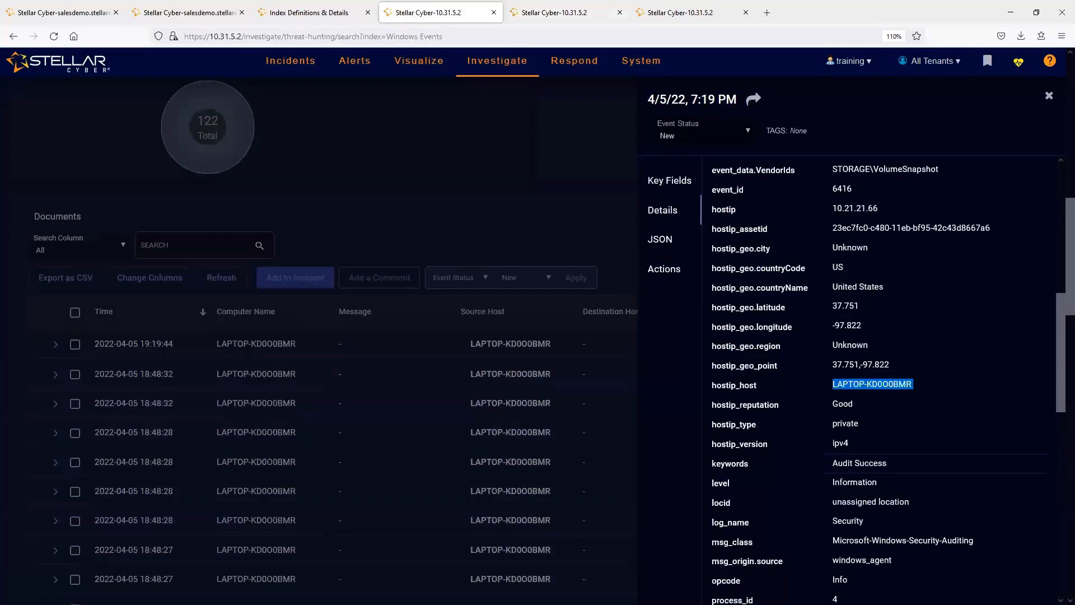
{"action": "double_click", "coordinate": [724, 209]}
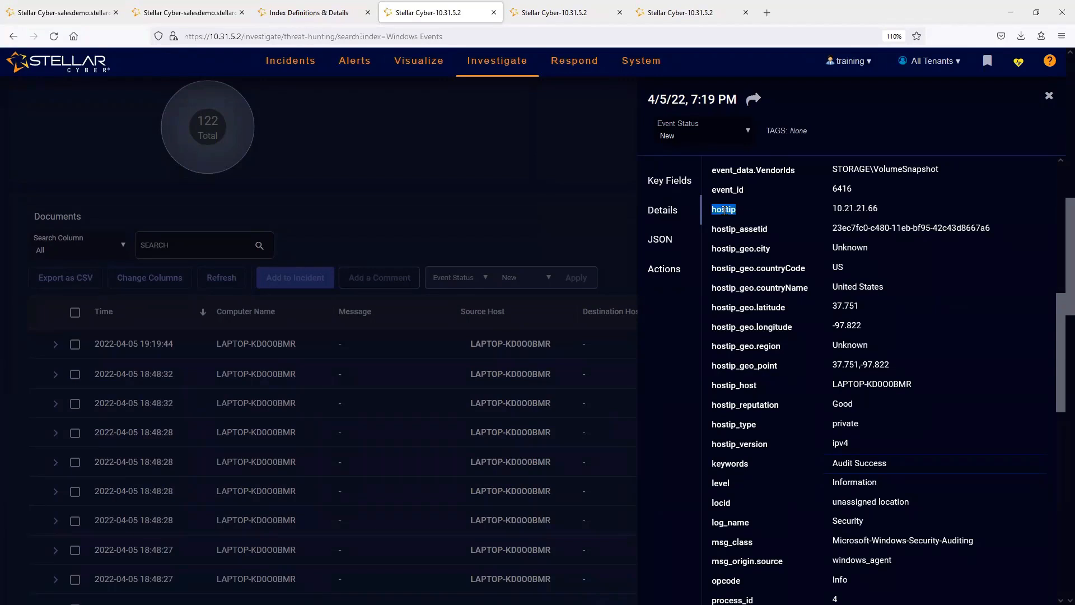
{"action": "left_click", "coordinate": [546, 14]}
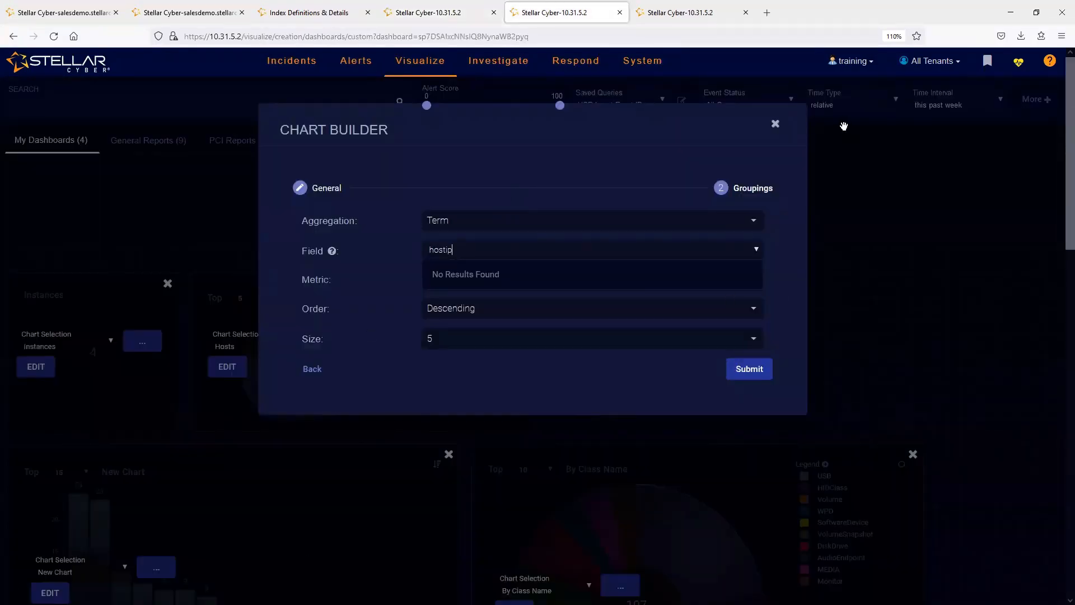
{"action": "left_click", "coordinate": [774, 127]}
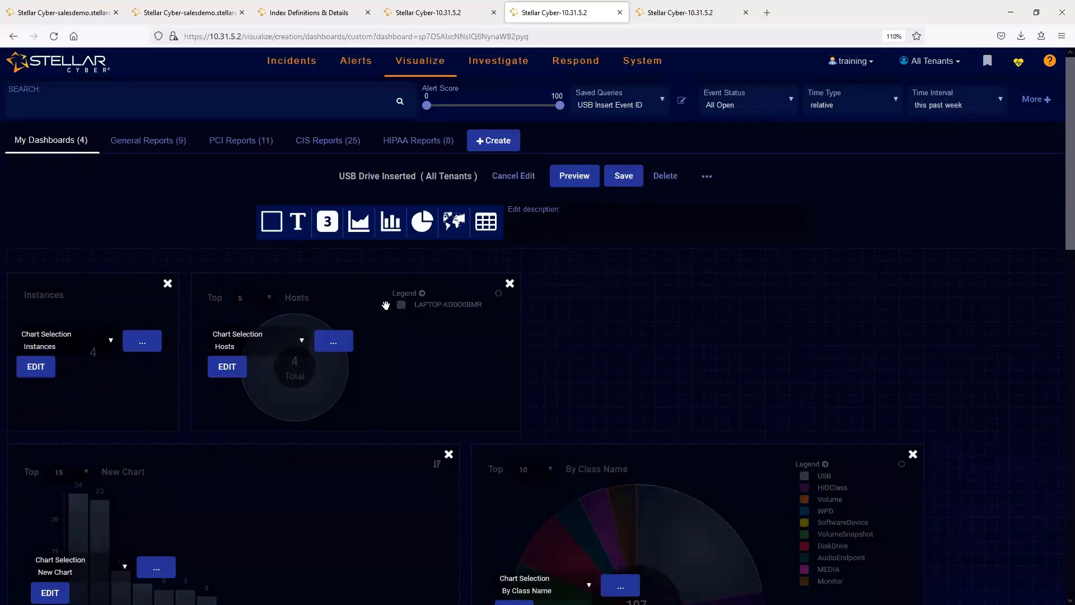
- Examine the dashboard's By Class Name chart and highlight the event_data.ClassName and event_data.DeviceId fields in the Windows event record
{"action": "middle_click", "coordinate": [763, 325]}
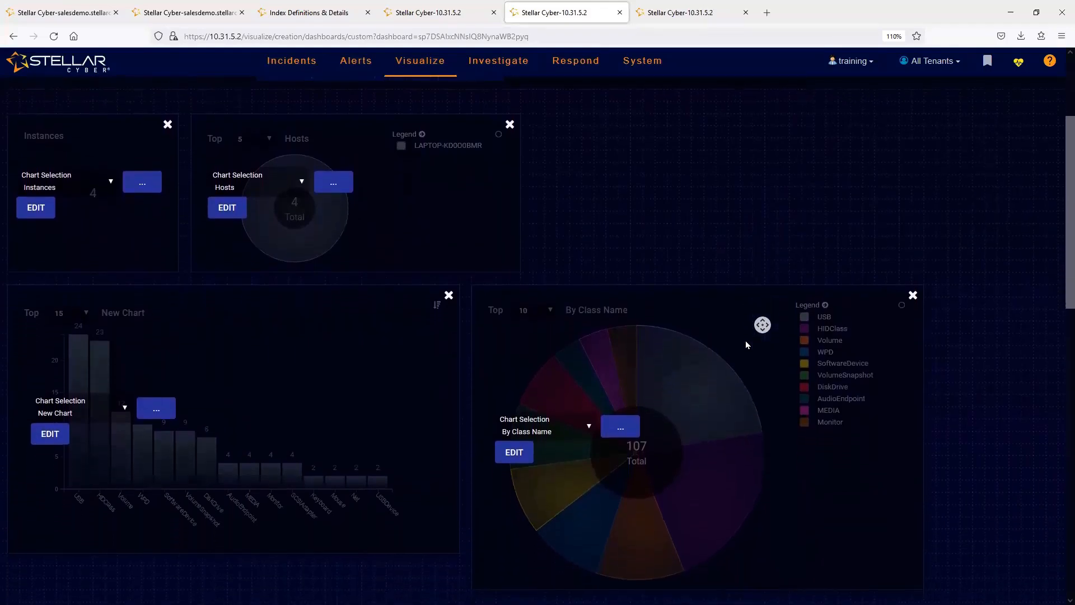
{"action": "middle_click", "coordinate": [746, 343]}
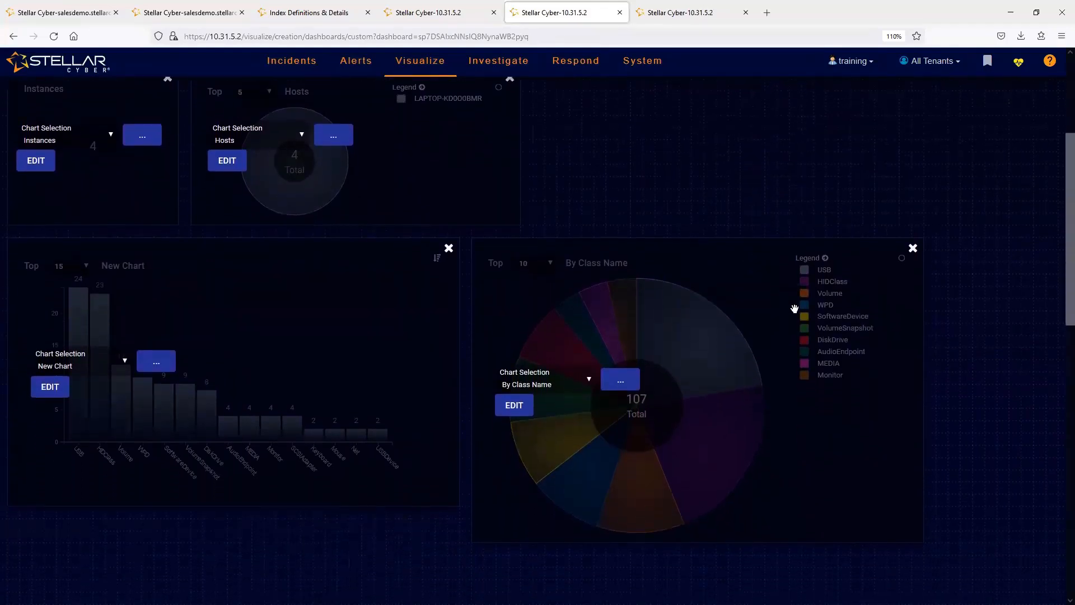
{"action": "left_click", "coordinate": [403, 8]}
{"action": "middle_click", "coordinate": [838, 478]}
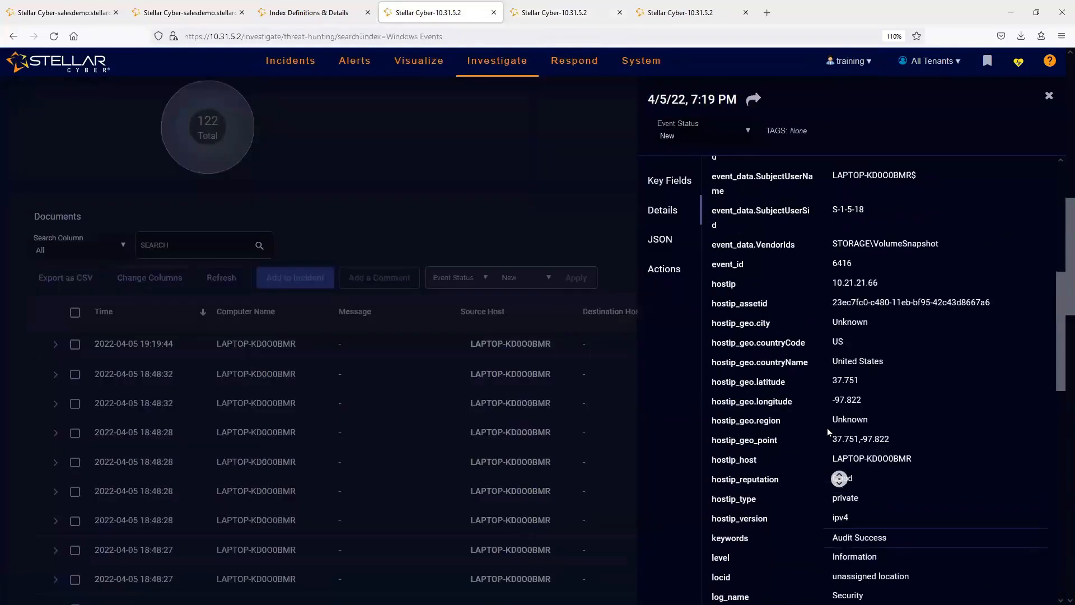
{"action": "middle_click", "coordinate": [841, 448]}
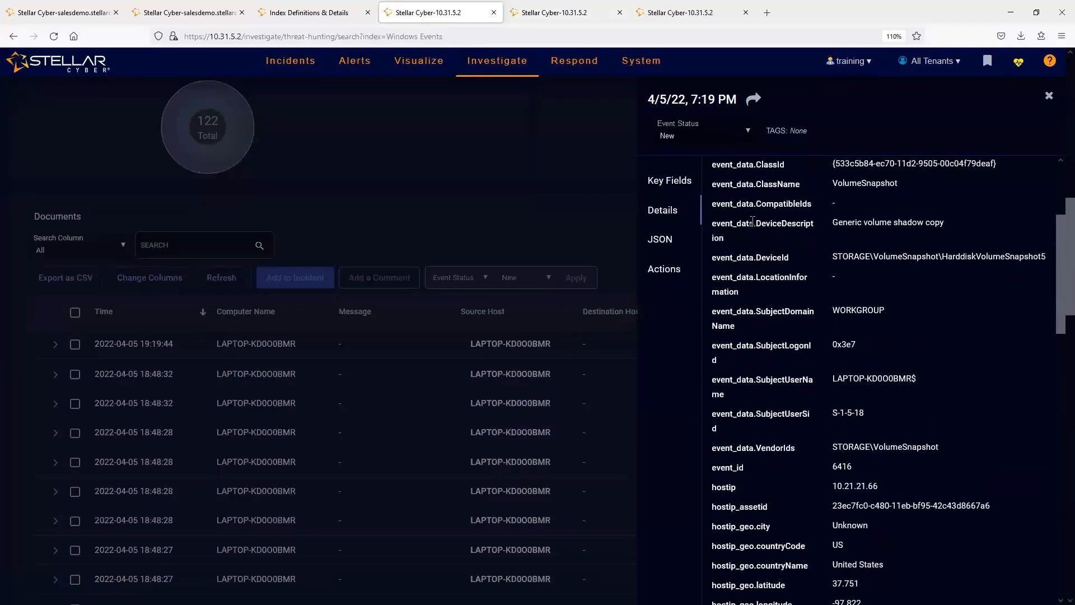
{"action": "scroll", "coordinate": [749, 253], "scroll_direction": "up", "scroll_amount": 2}
{"action": "triple_click", "coordinate": [749, 253]}
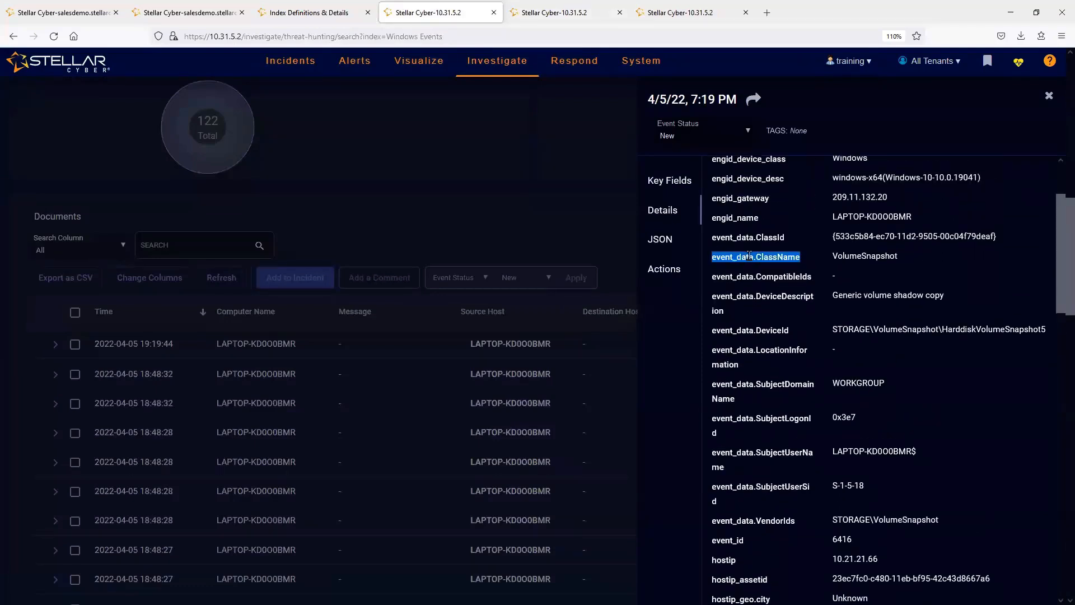
{"action": "triple_click", "coordinate": [741, 331]}
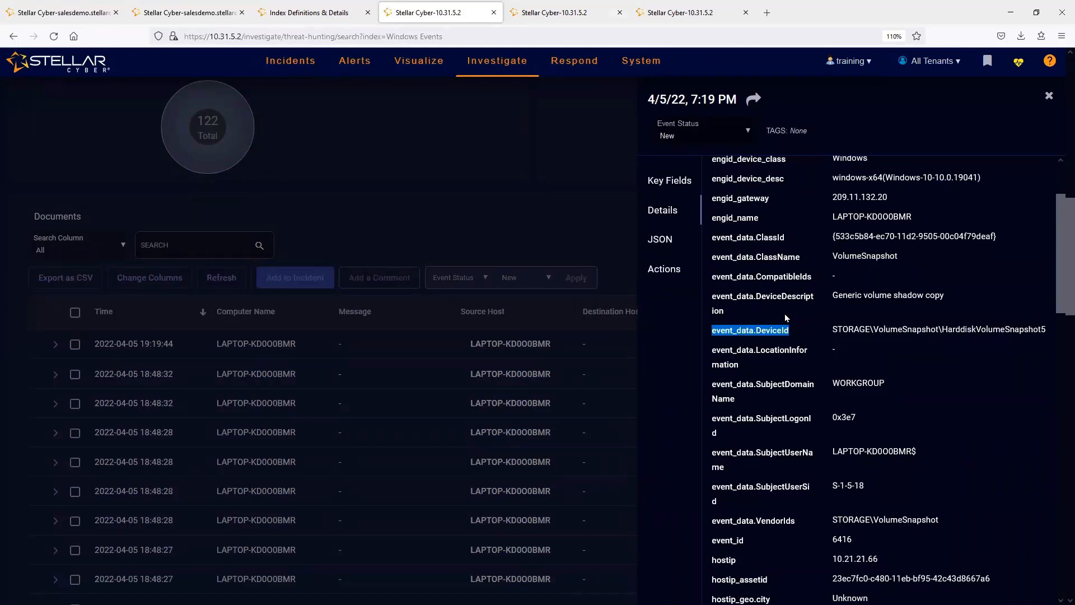
- Close Query Builder on the sales demo system and review the F5 Silverline dashboard's F5 Violations and F5 Silverline Violation_rating charts
{"action": "left_click", "coordinate": [192, 17]}
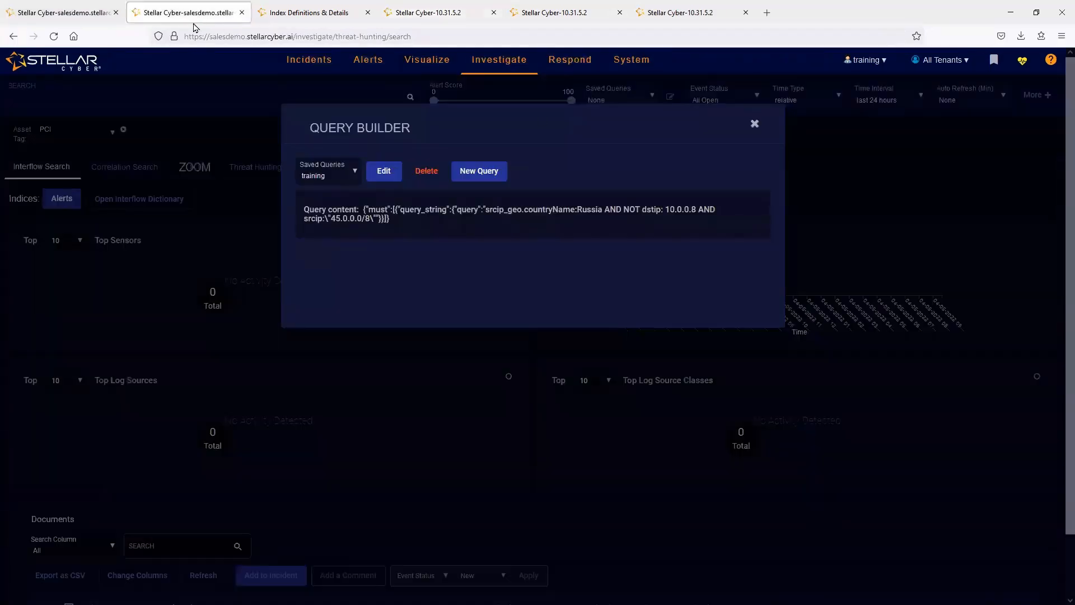
{"action": "left_click", "coordinate": [754, 124]}
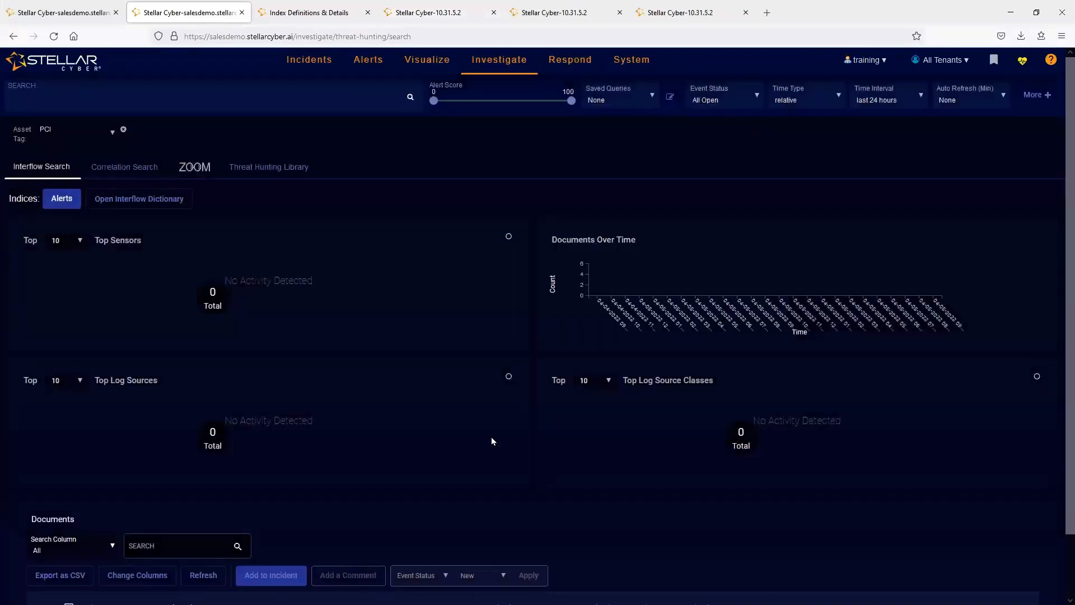
{"action": "left_click", "coordinate": [70, 12]}
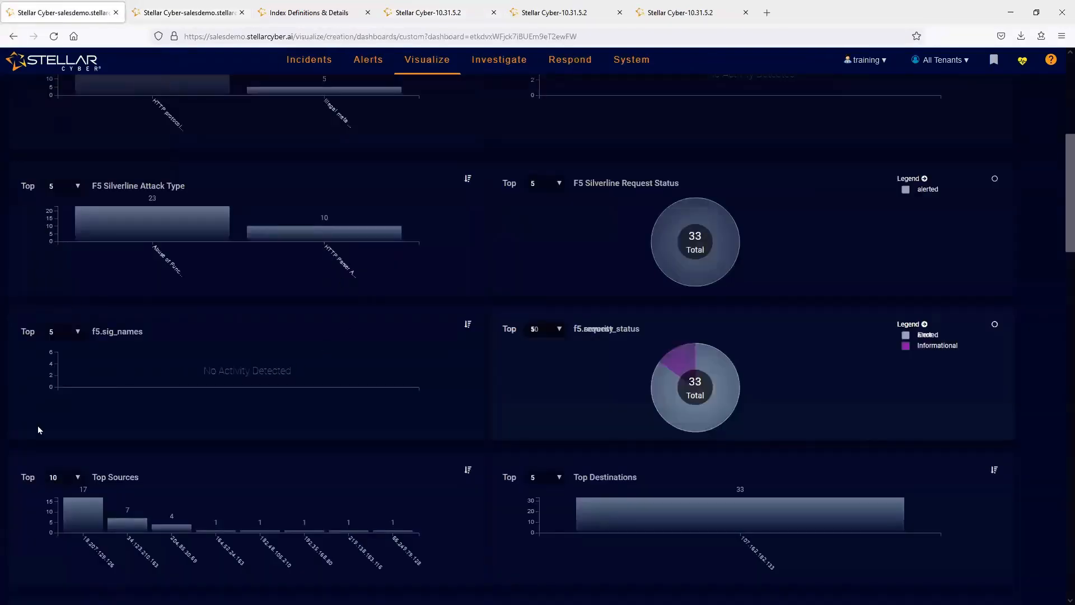
{"action": "scroll", "coordinate": [204, 362], "scroll_direction": "up", "scroll_amount": 6}
{"action": "triple_click", "coordinate": [415, 165]}
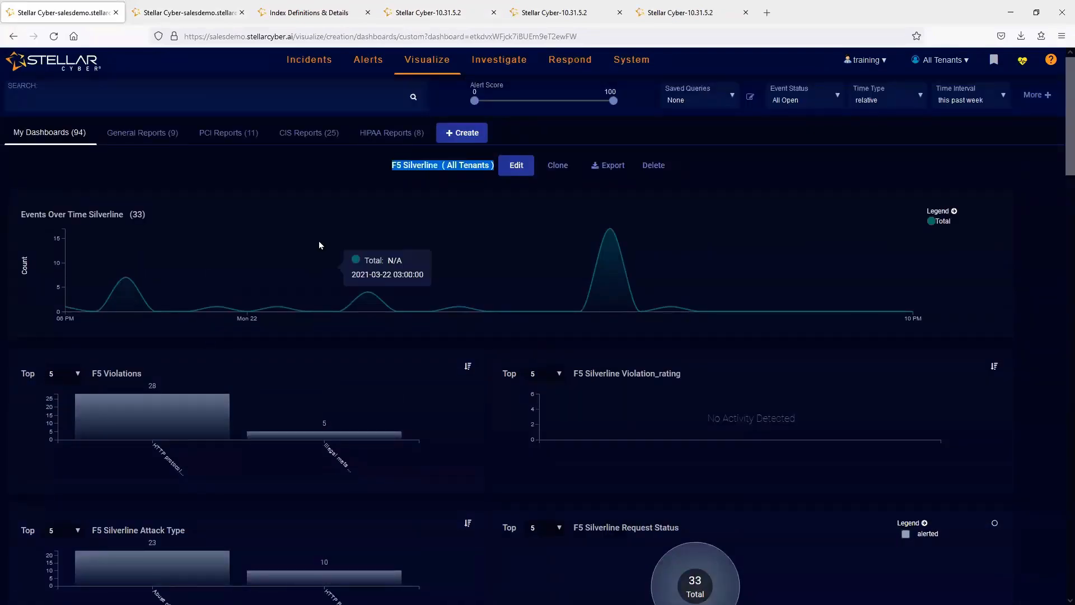
{"action": "scroll", "coordinate": [311, 289], "scroll_direction": "down", "scroll_amount": 3}
{"action": "double_click", "coordinate": [122, 220]}
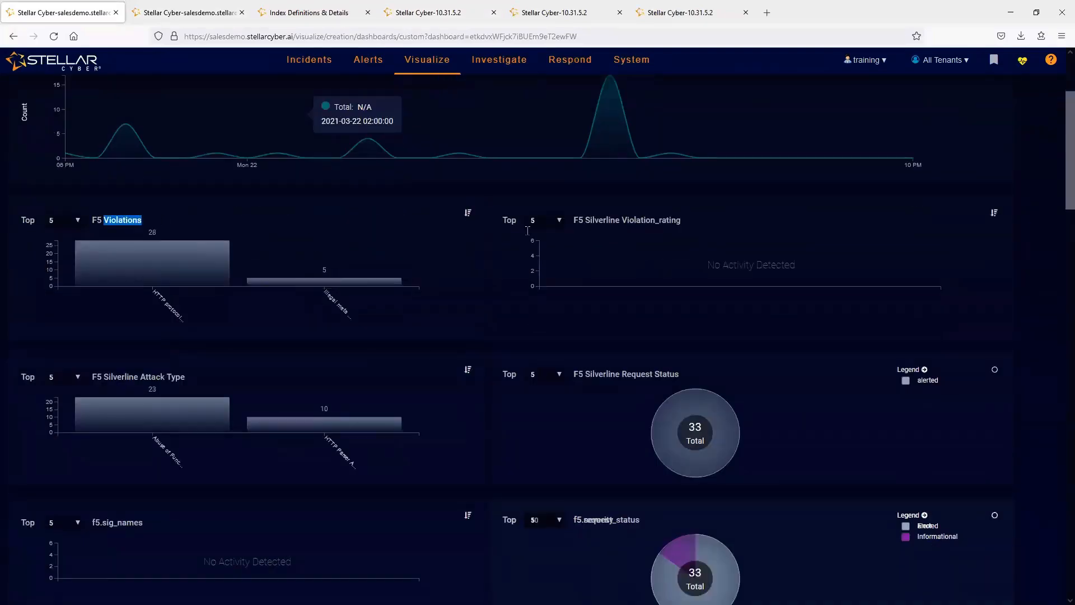
{"action": "double_click", "coordinate": [641, 221]}
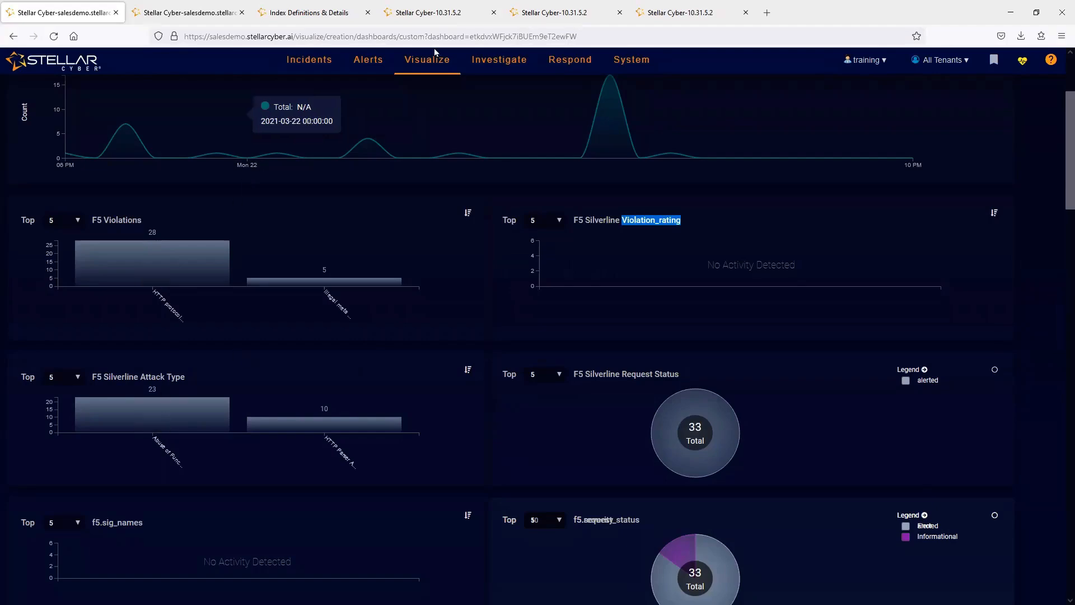
- Go back to the Windows Events search, close the record details and review the event_data.ClassName chart and the documents below it
{"action": "left_click", "coordinate": [428, 13]}
{"action": "left_click", "coordinate": [588, 12]}
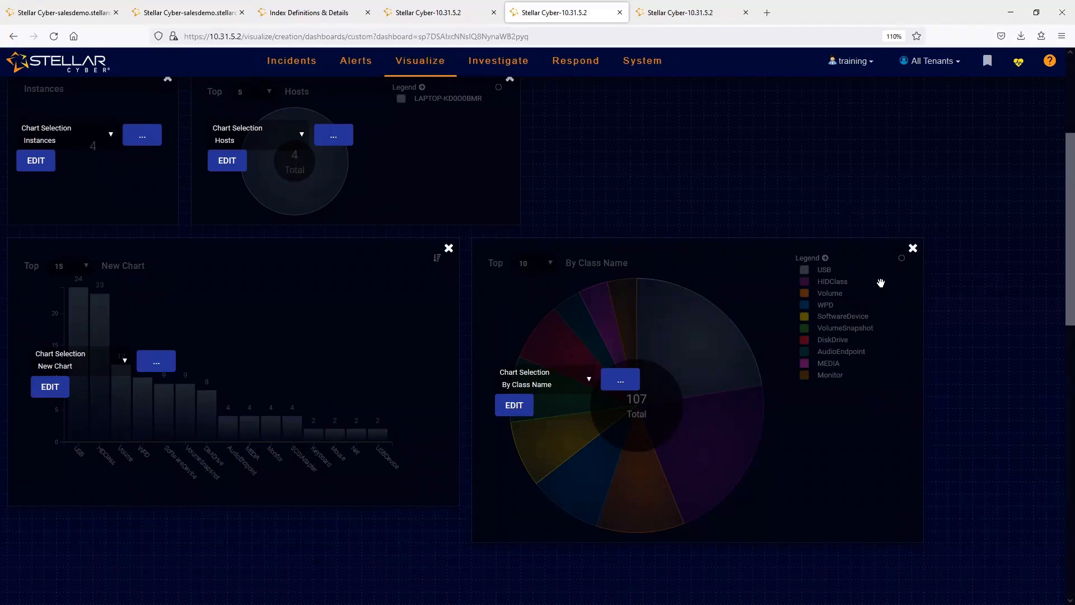
{"action": "left_click", "coordinate": [407, 11]}
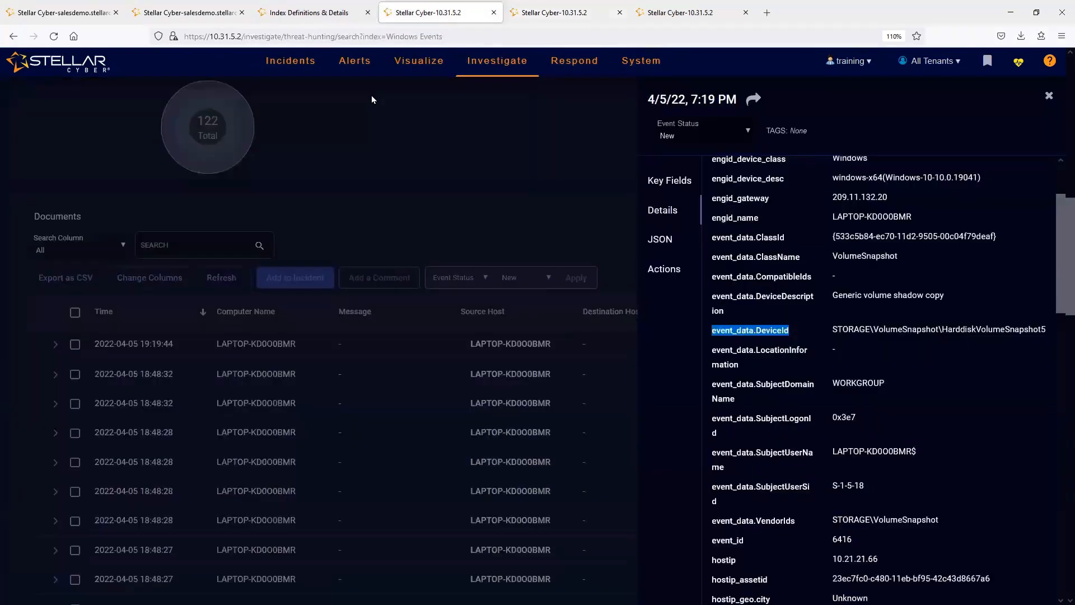
{"action": "middle_click", "coordinate": [409, 162]}
{"action": "left_click", "coordinate": [441, 369]}
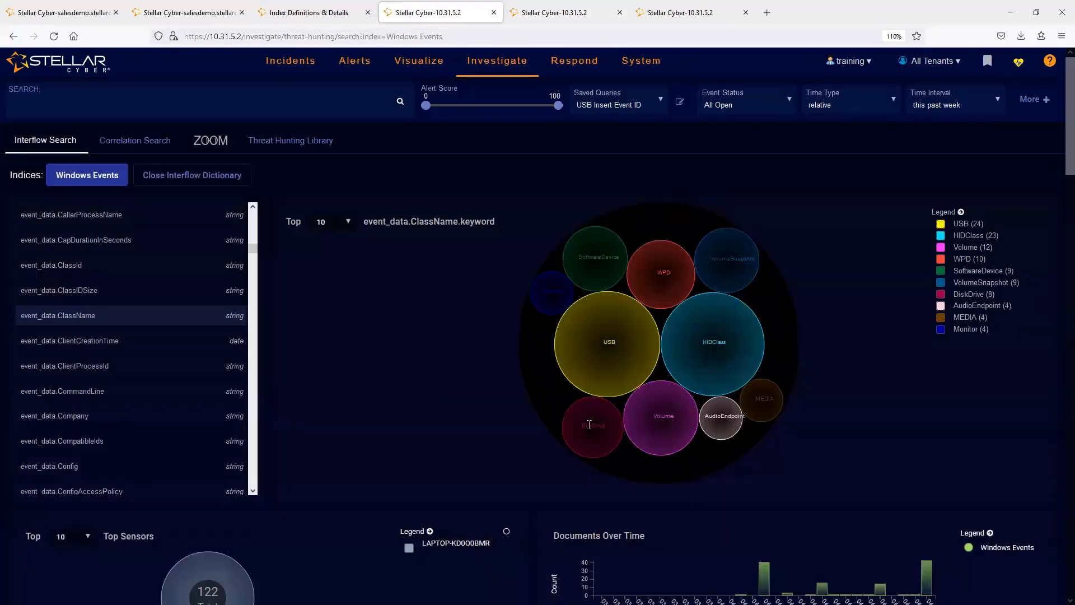
{"action": "middle_click", "coordinate": [467, 312]}
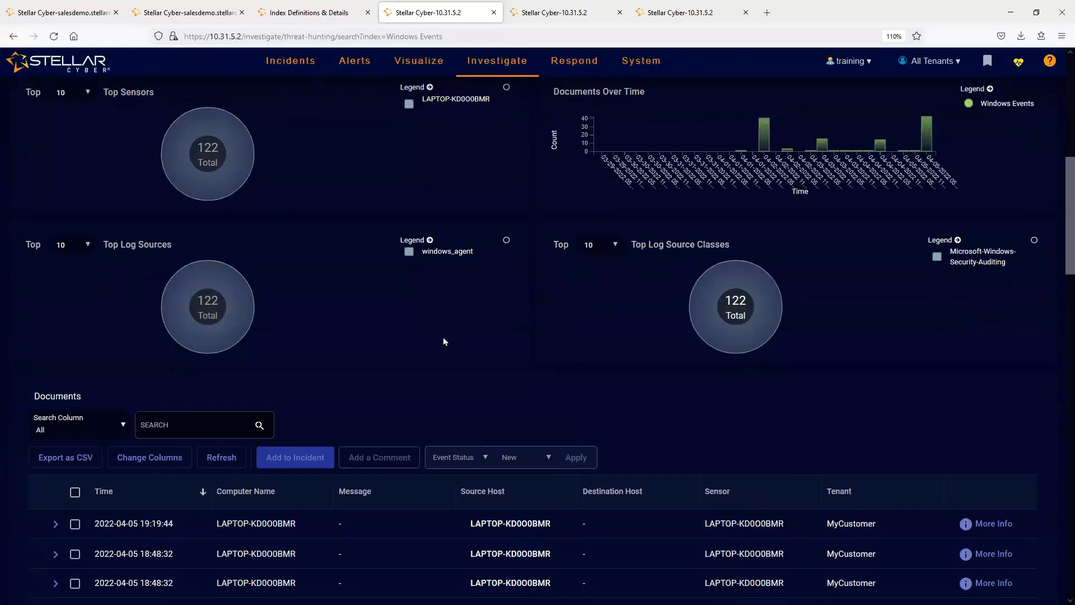
- Return to the USB Drive Inserted dashboard and look at Chart Builder's General settings for a new bar chart, closing it without creating one
{"action": "left_click", "coordinate": [552, 13]}
{"action": "middle_click", "coordinate": [428, 566]}
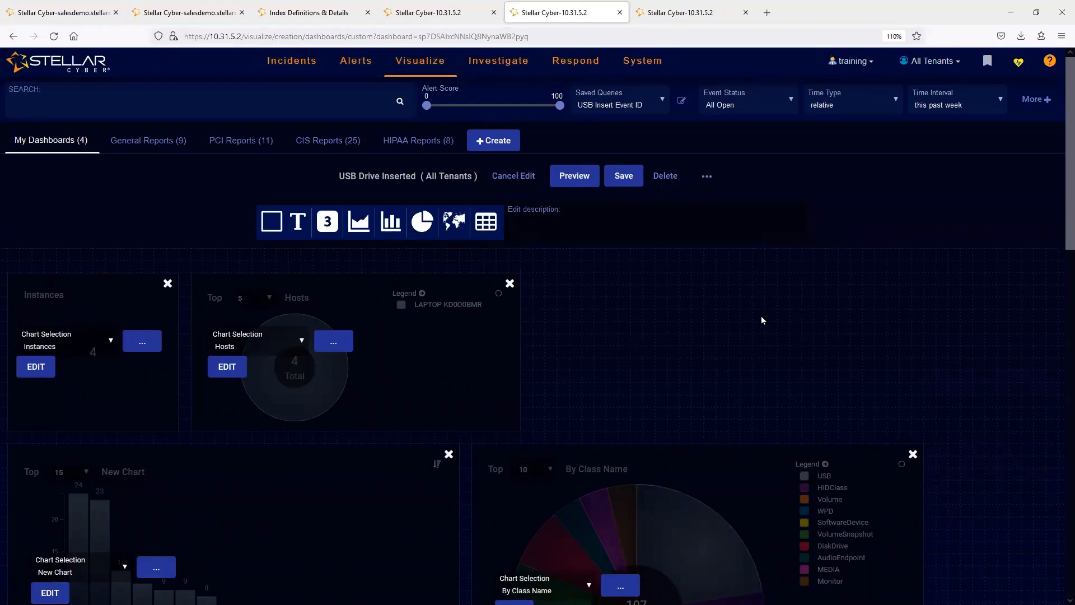
{"action": "middle_click", "coordinate": [730, 331]}
{"action": "middle_click", "coordinate": [737, 305]}
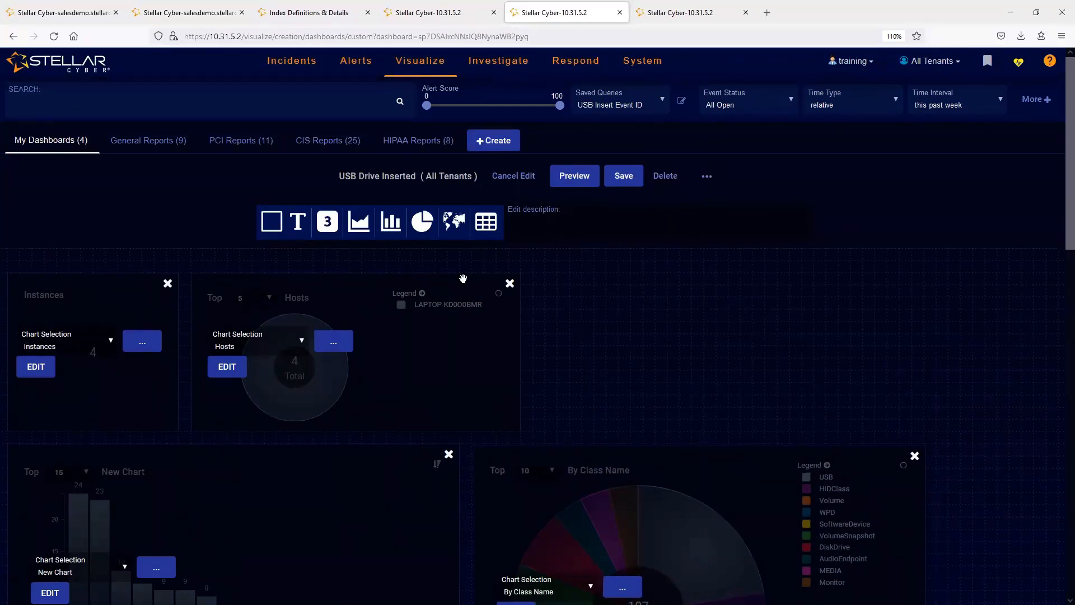
{"action": "left_click", "coordinate": [390, 219]}
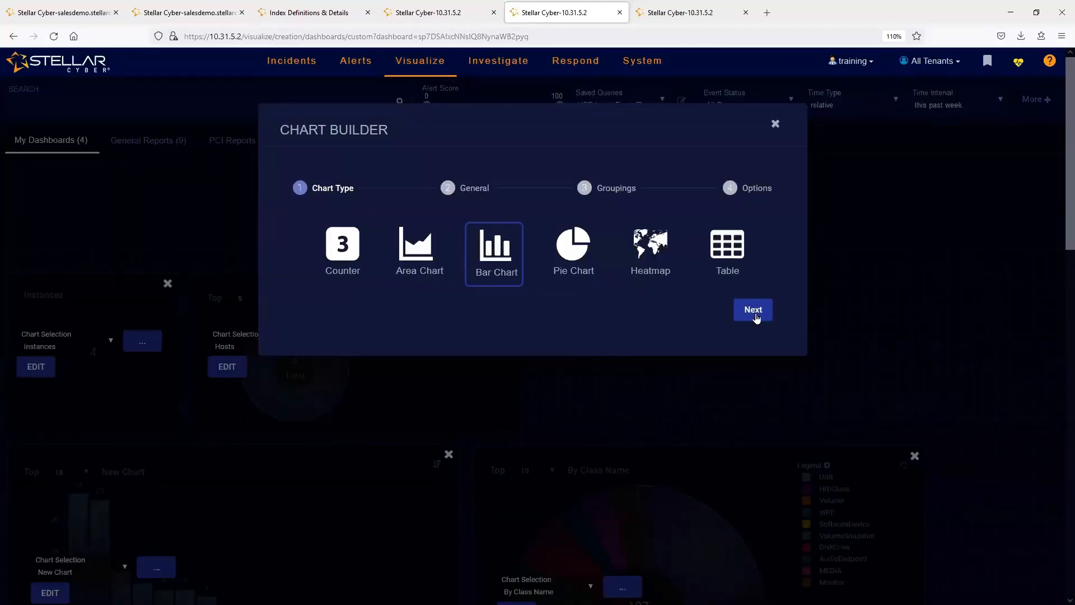
{"action": "left_click", "coordinate": [754, 312]}
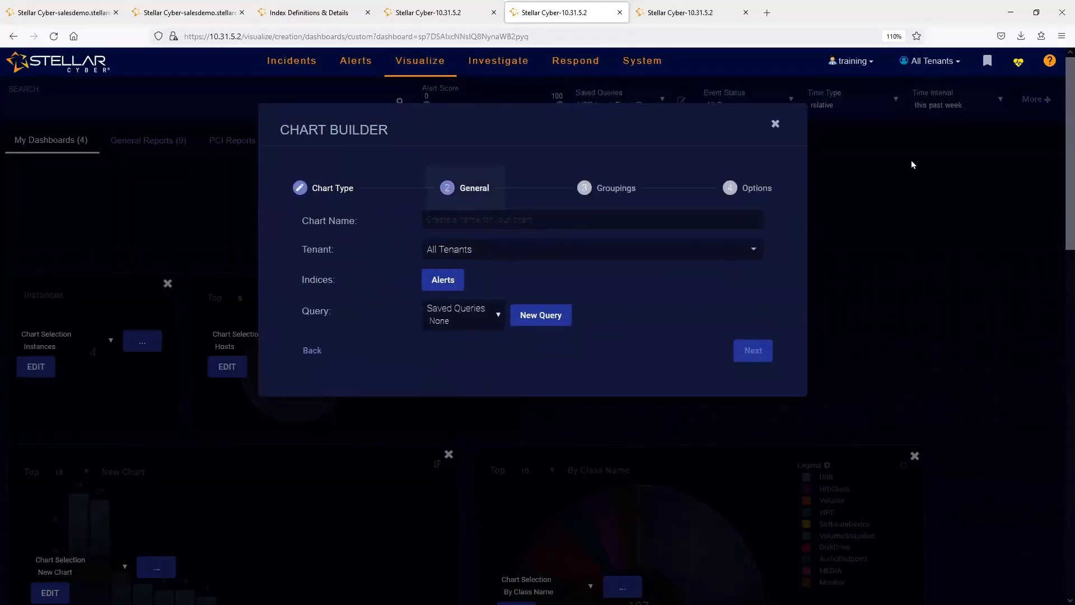
{"action": "left_click", "coordinate": [776, 123]}
- Open the existing New Chart bar chart for editing and look through its available indices
{"action": "scroll", "coordinate": [90, 575], "scroll_direction": "down", "scroll_amount": 4}
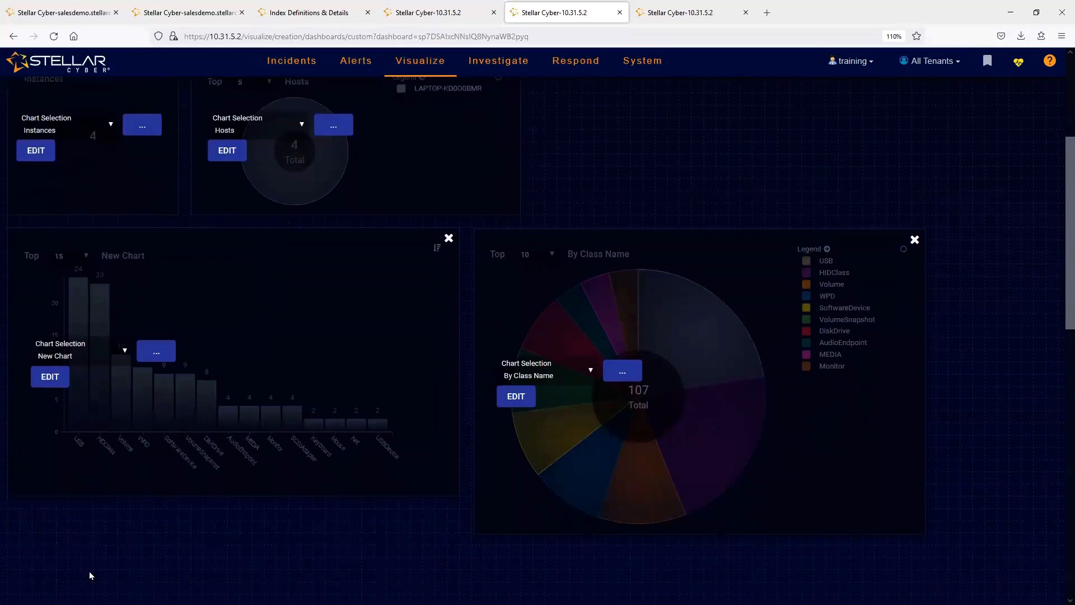
{"action": "left_click", "coordinate": [49, 377]}
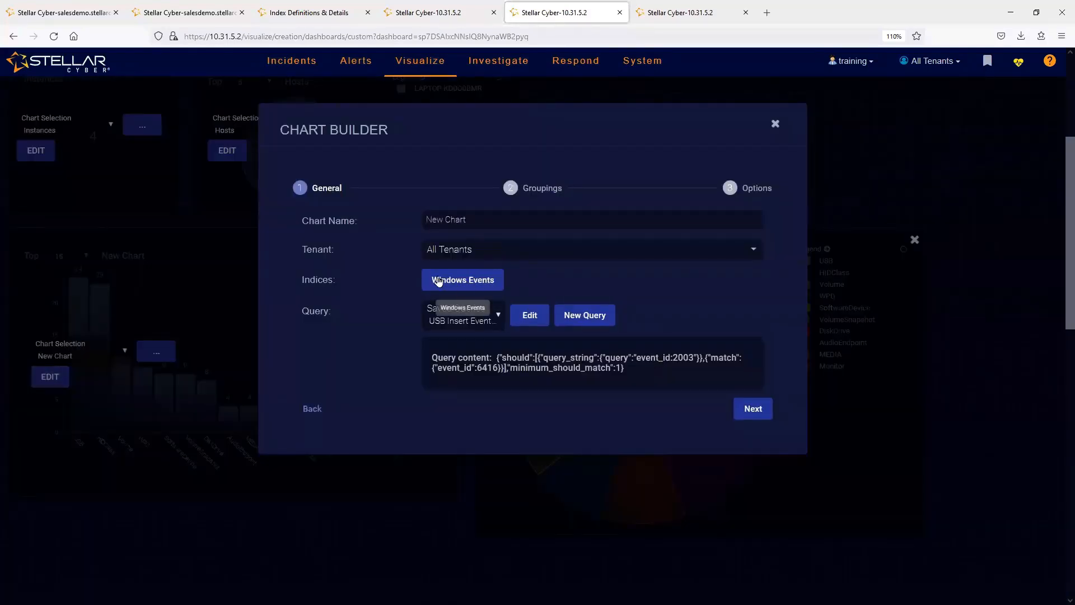
{"action": "left_click", "coordinate": [439, 281]}
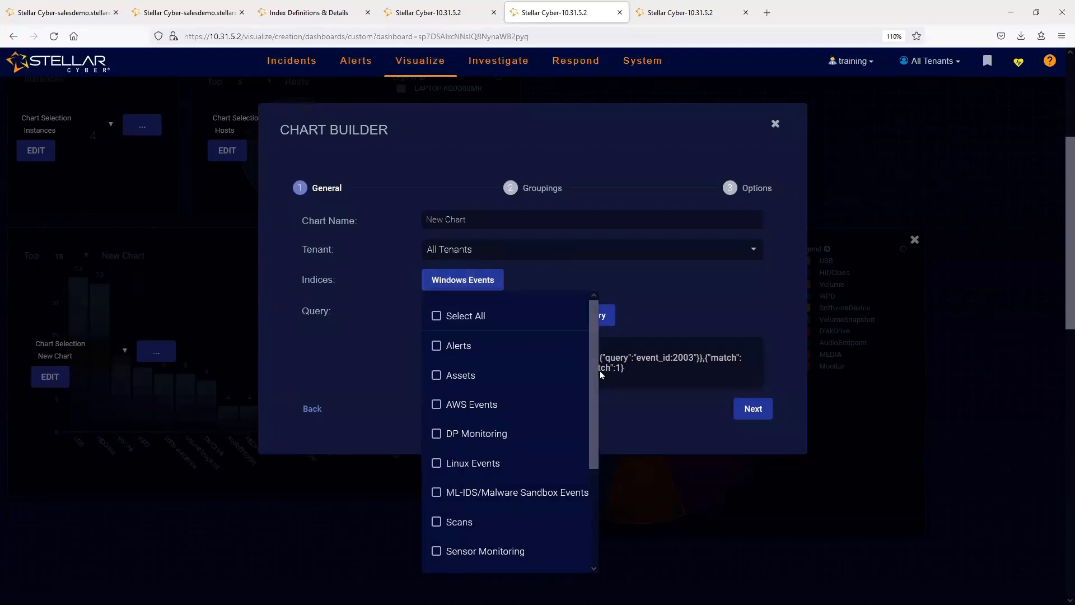
{"action": "left_click_drag", "start_coordinate": [593, 417], "coordinate": [595, 511]}
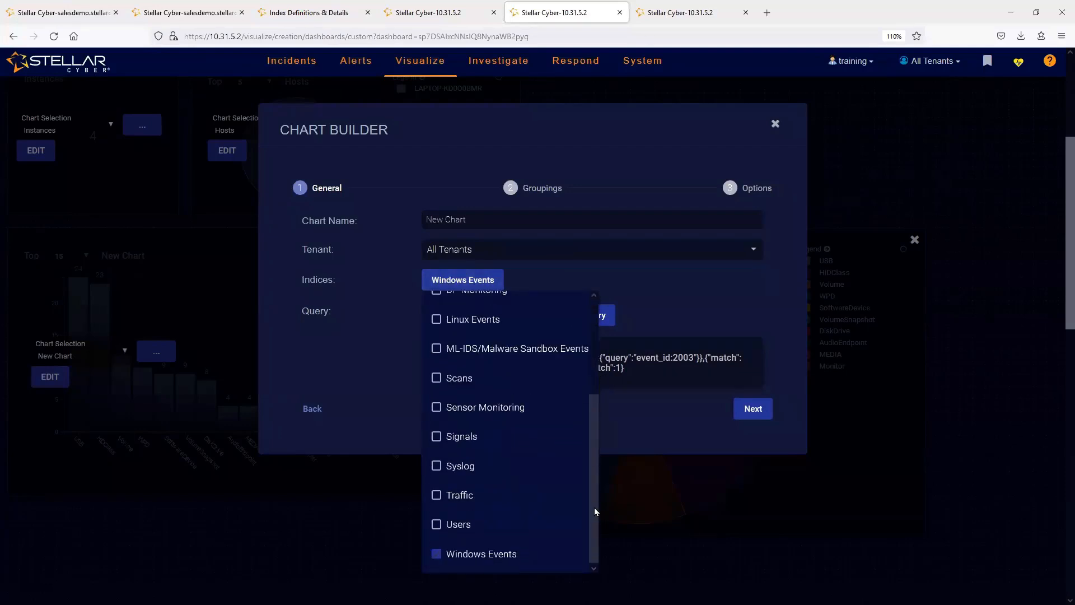
- Try adding Syslog and Linux Events to the chart's indices, and clear both again
{"action": "left_click", "coordinate": [436, 467]}
{"action": "left_click_drag", "start_coordinate": [590, 470], "coordinate": [590, 425]}
{"action": "left_click", "coordinate": [436, 388]}
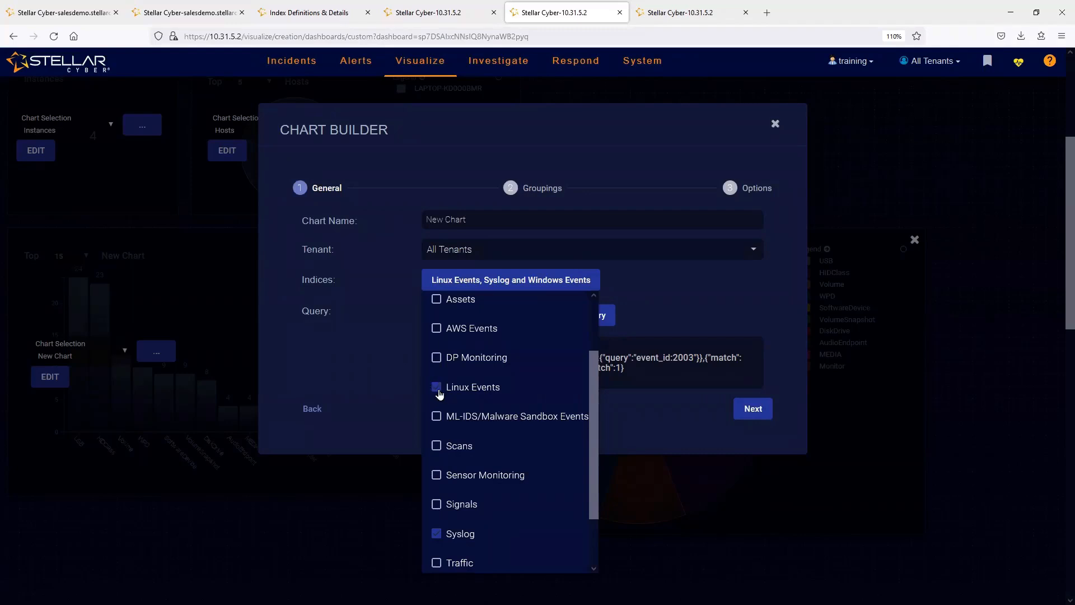
{"action": "left_click", "coordinate": [443, 394]}
{"action": "left_click_drag", "start_coordinate": [592, 428], "coordinate": [585, 477]}
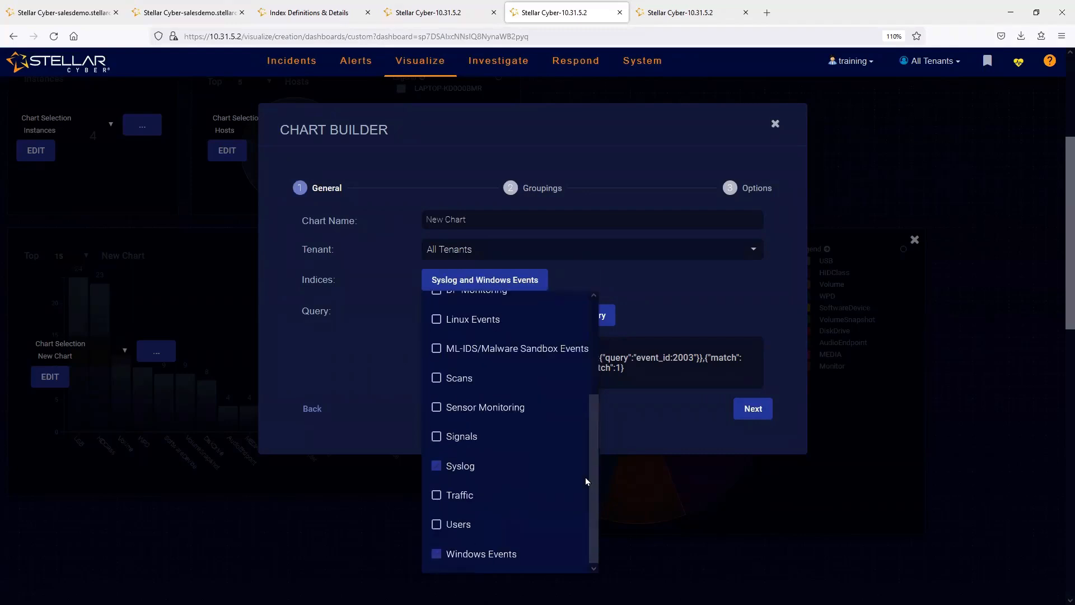
{"action": "left_click", "coordinate": [438, 468]}
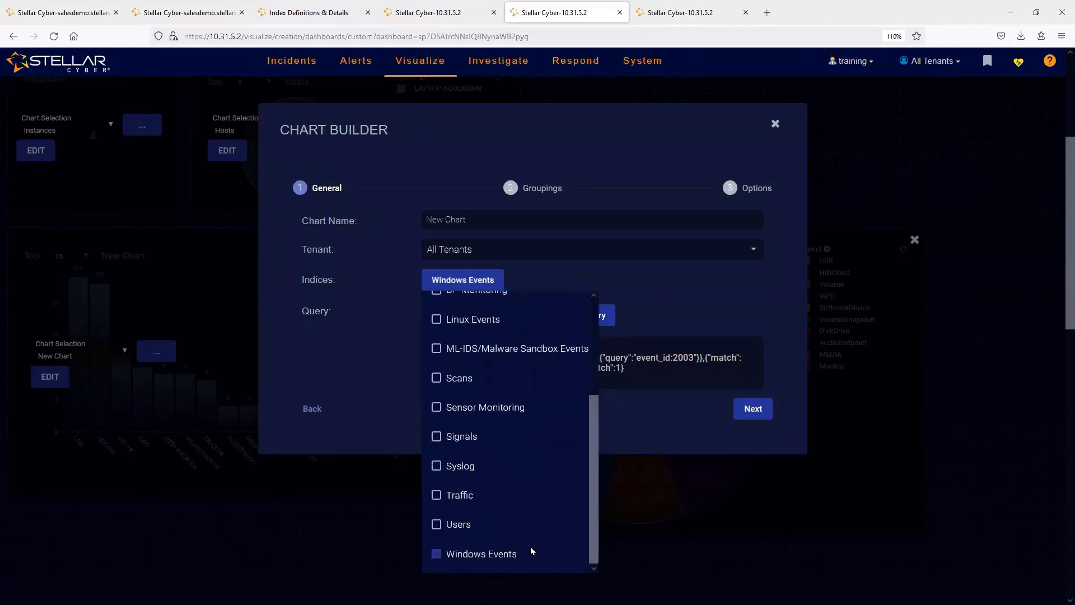
- Look through the indices and the USB Insert Event ID query's conditions, and cancel the query edit
{"action": "left_click_drag", "start_coordinate": [592, 527], "coordinate": [588, 427]}
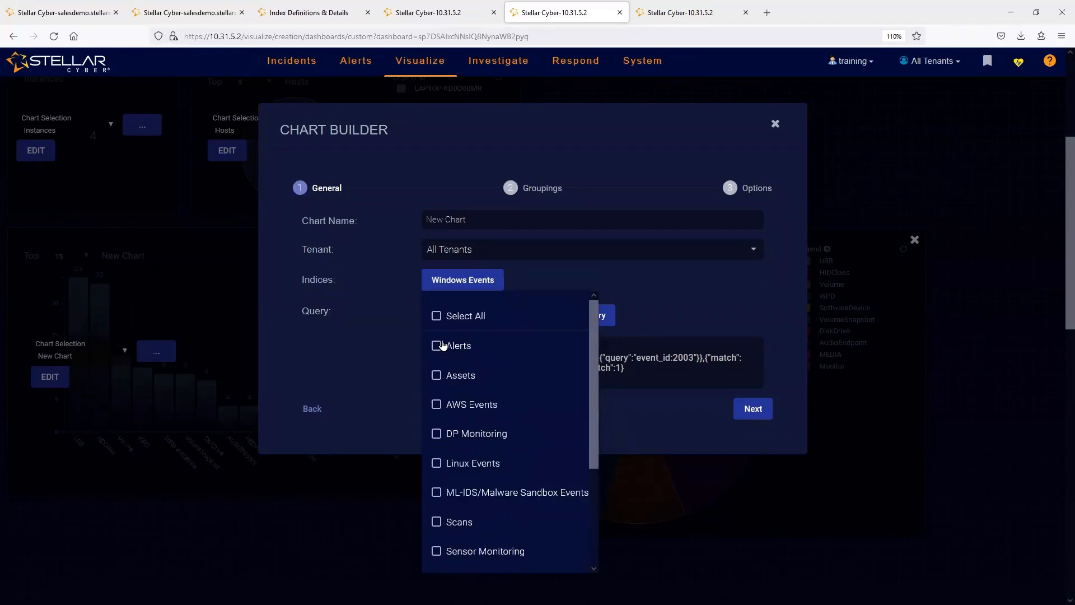
{"action": "left_click_drag", "start_coordinate": [595, 411], "coordinate": [604, 535]}
{"action": "left_click", "coordinate": [697, 435]}
{"action": "left_click", "coordinate": [478, 324]}
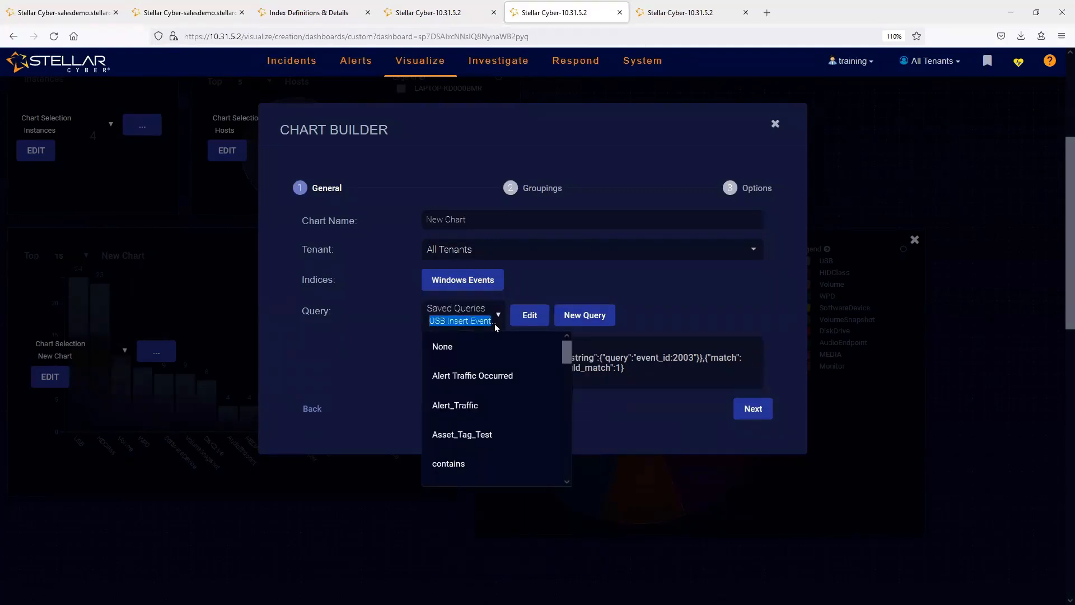
{"action": "left_click", "coordinate": [530, 317]}
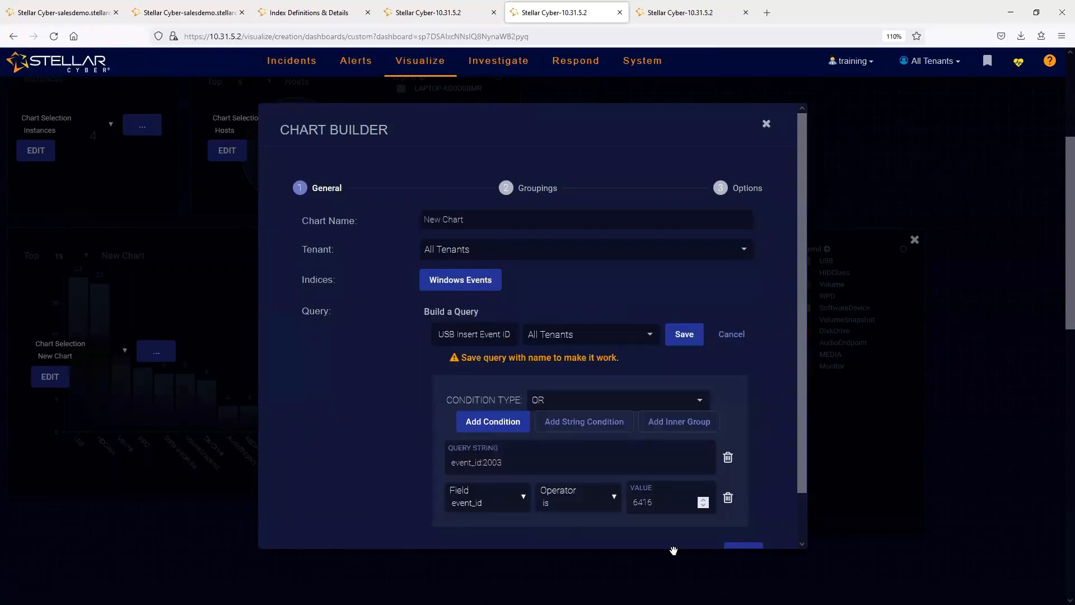
{"action": "left_click", "coordinate": [726, 339]}
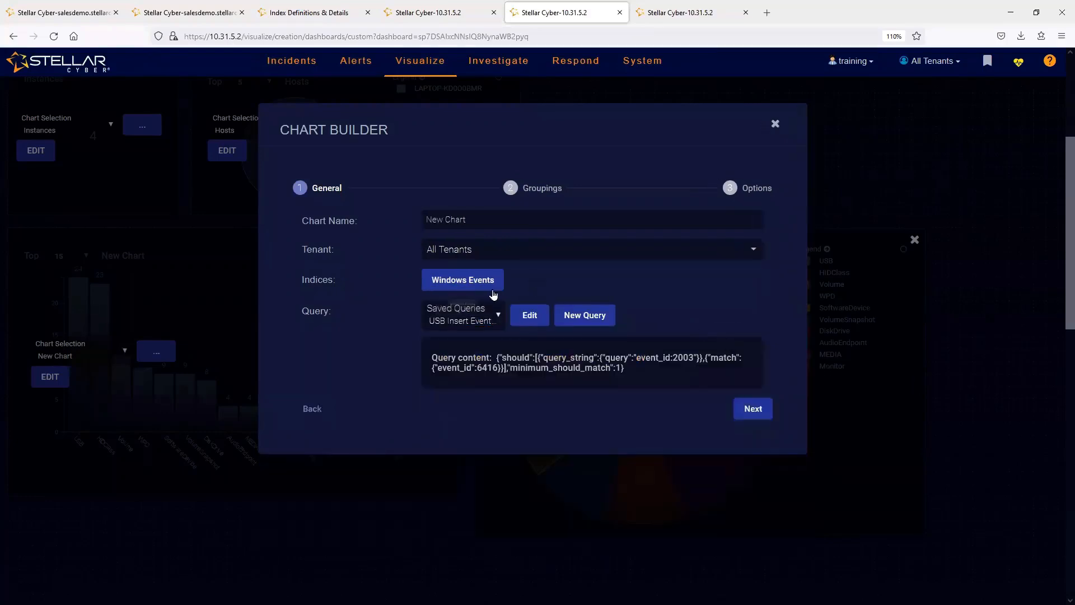
- Proceed to the chart's groupings and examine the aggregation types and selectable fields
{"action": "left_click", "coordinate": [752, 408]}
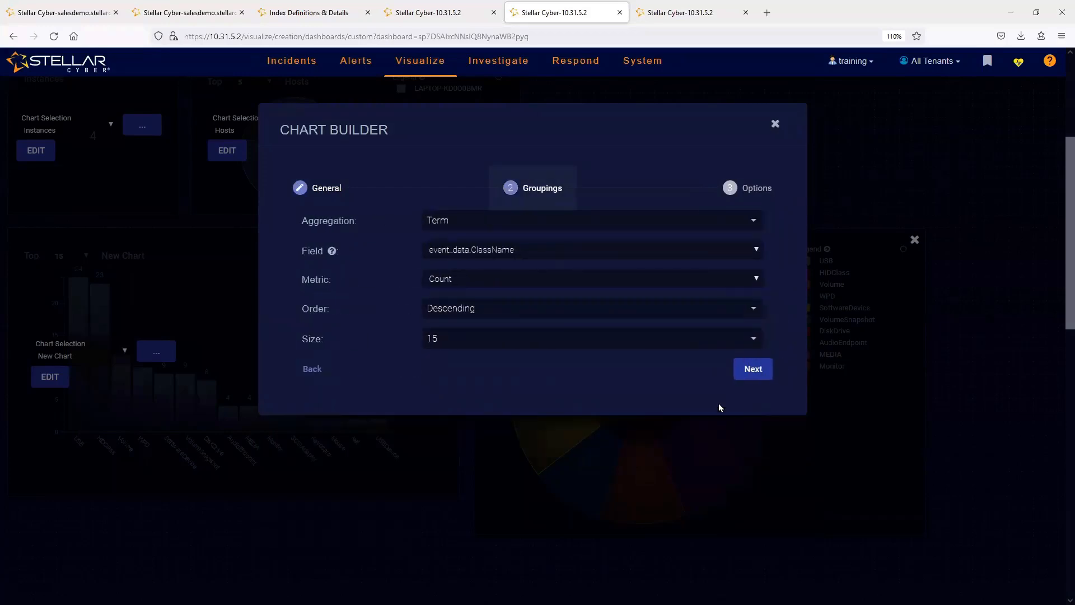
{"action": "left_click", "coordinate": [486, 224]}
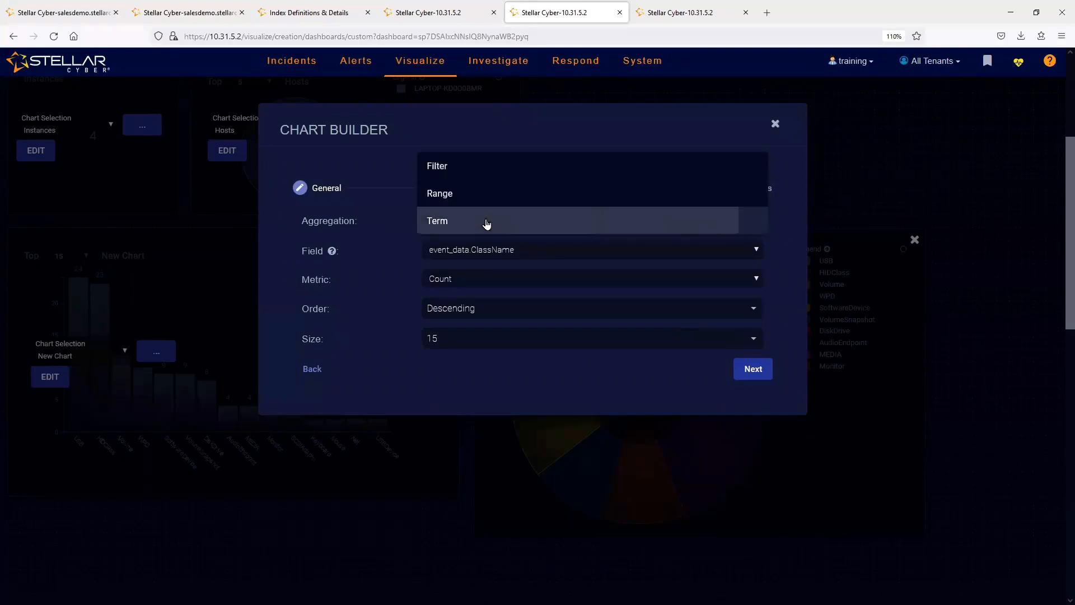
{"action": "left_click", "coordinate": [485, 222]}
{"action": "left_click", "coordinate": [559, 257]}
- In the Windows Events search, open the 19:19:44 record's full details, highlight its event_data.ClassName value and close the record
{"action": "key", "text": "ctrl+shift+Tab"}
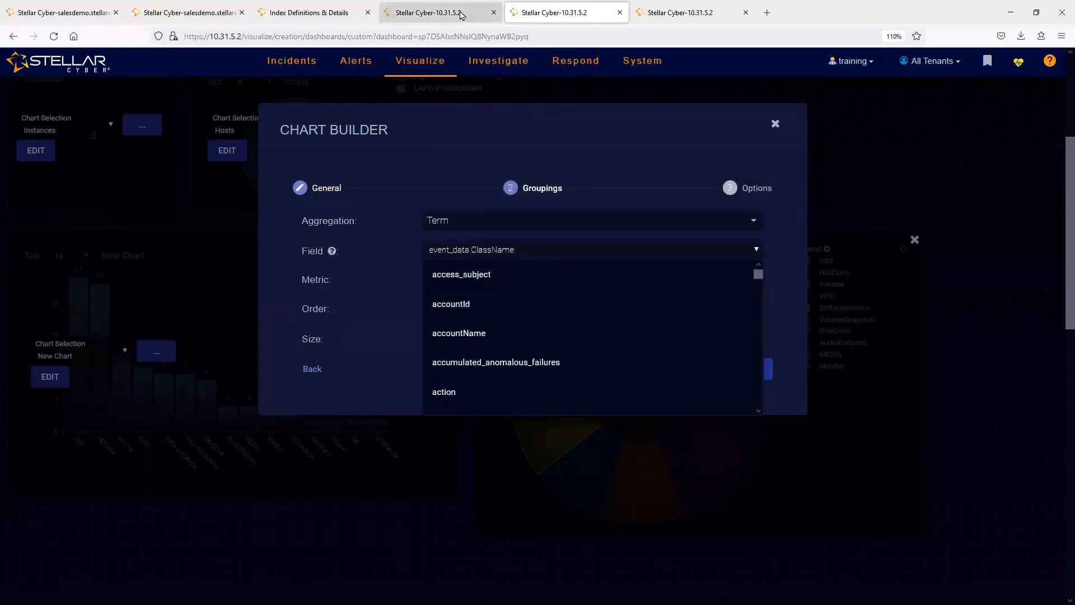
{"action": "scroll", "coordinate": [948, 427], "scroll_direction": "down", "scroll_amount": 2}
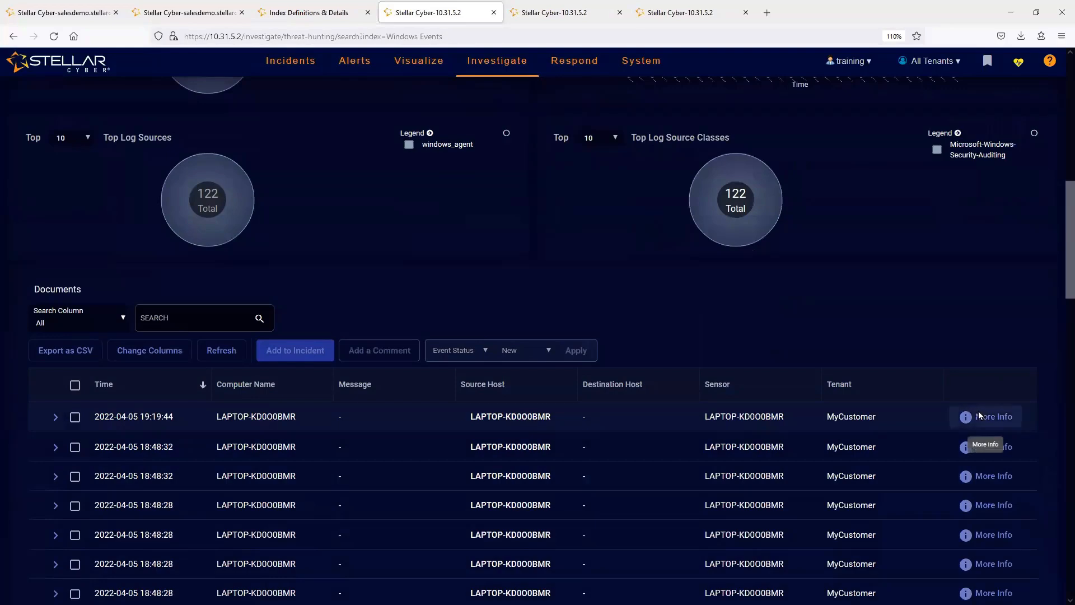
{"action": "left_click", "coordinate": [980, 416]}
{"action": "left_click", "coordinate": [662, 210]}
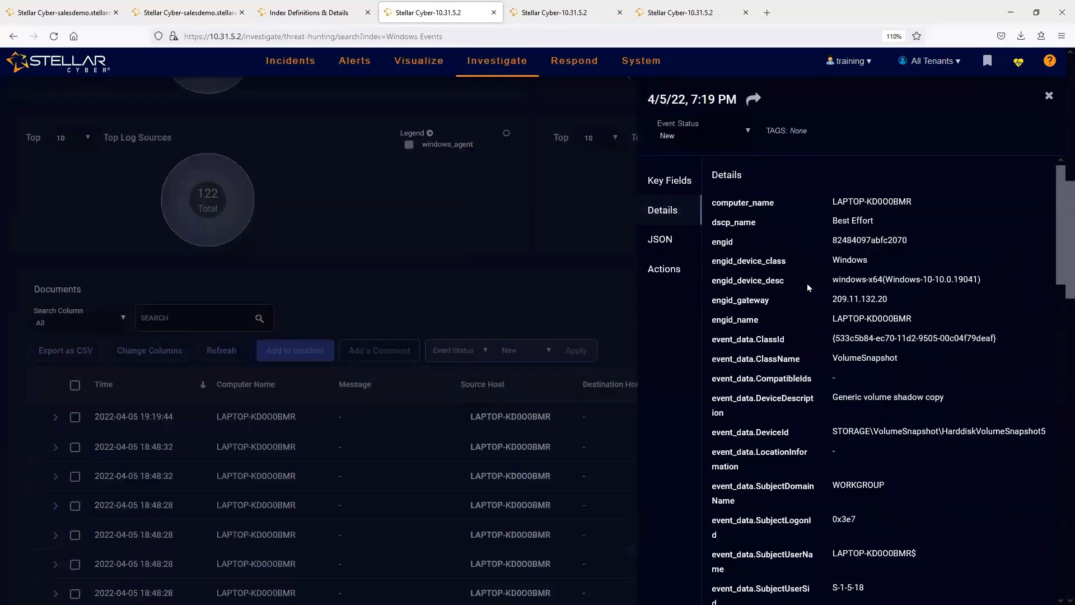
{"action": "double_click", "coordinate": [861, 357]}
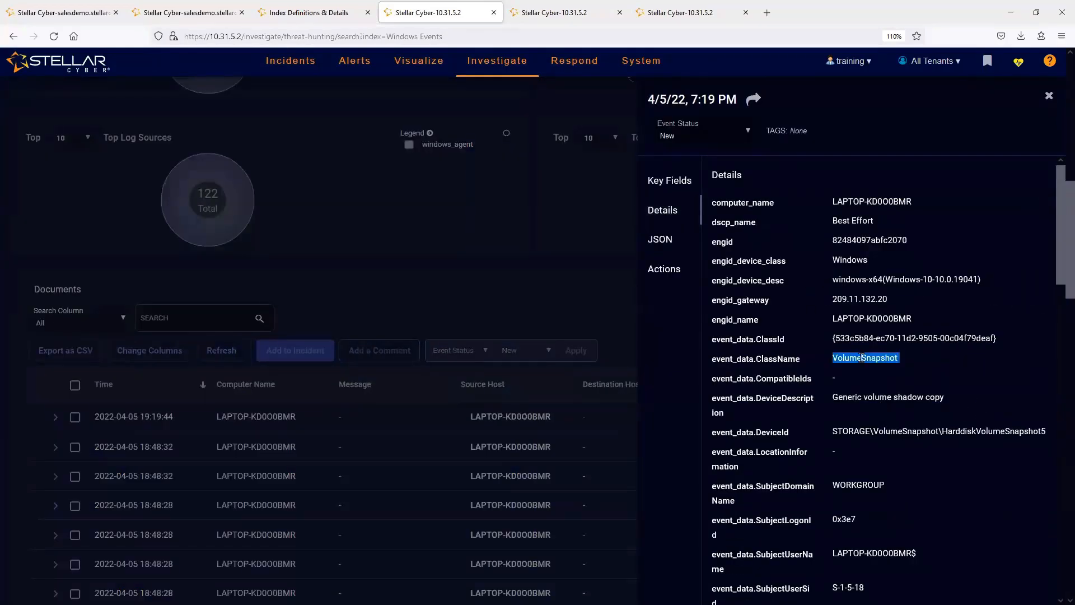
{"action": "left_click", "coordinate": [1048, 96]}
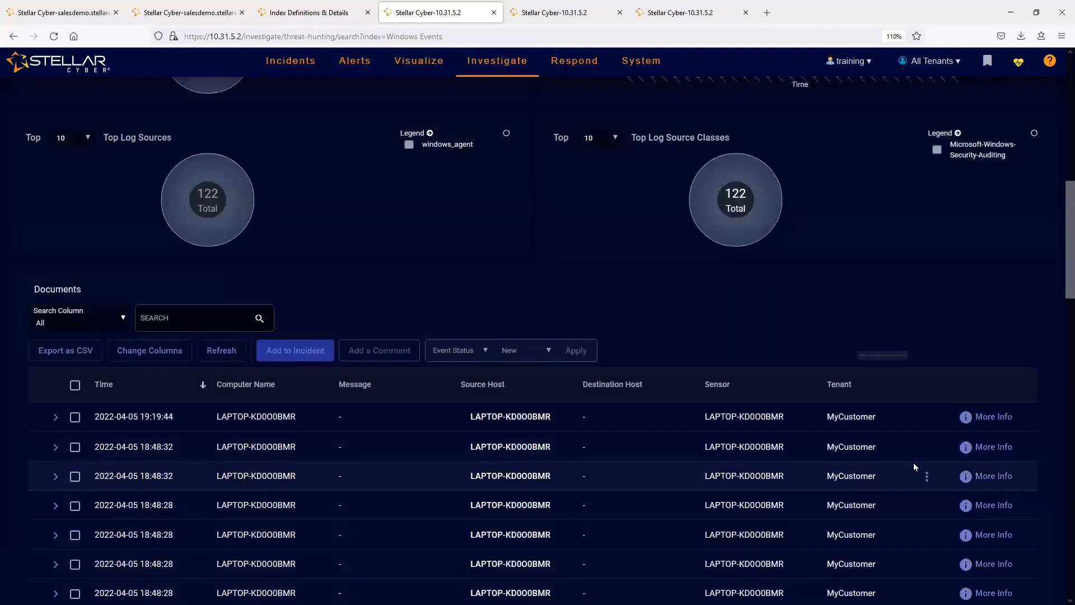
- Open the full details of the first 18:48:32 record and highlight its event_data.ClassName value
{"action": "left_click", "coordinate": [964, 448]}
{"action": "left_click", "coordinate": [662, 210]}
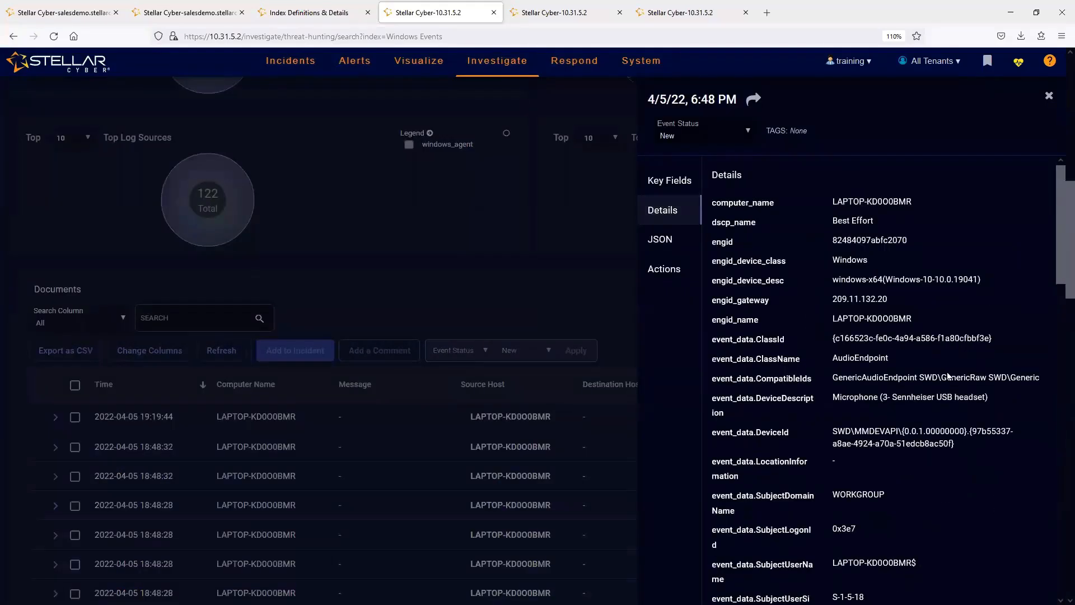
{"action": "double_click", "coordinate": [858, 357]}
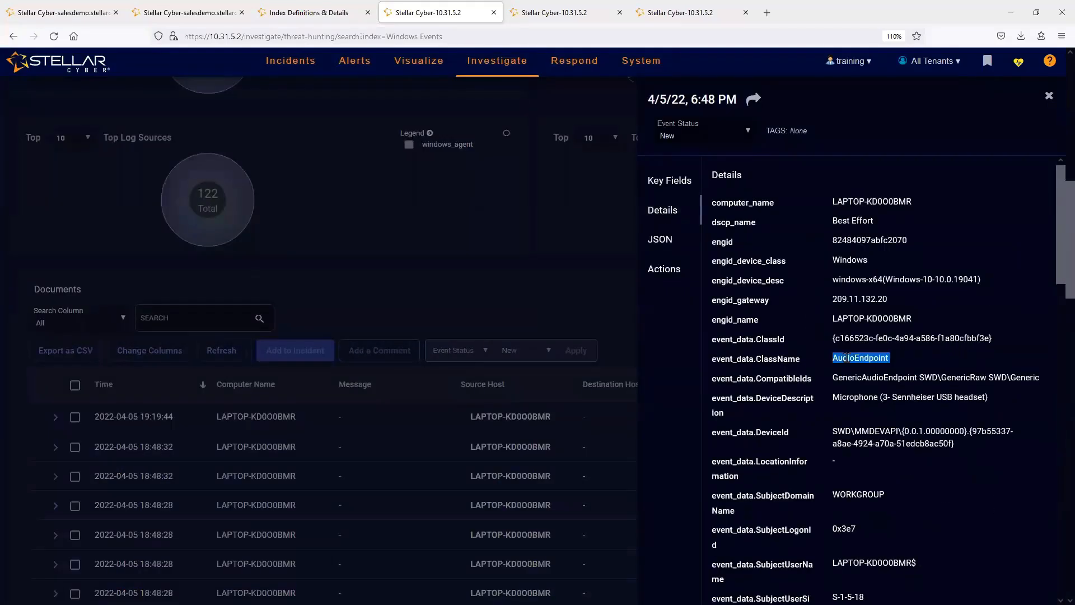
- Return to New Chart's groupings in Chart Builder and review the aggregation and size choices, keeping Term and 15
{"action": "left_click", "coordinate": [554, 12]}
{"action": "left_click", "coordinate": [463, 223]}
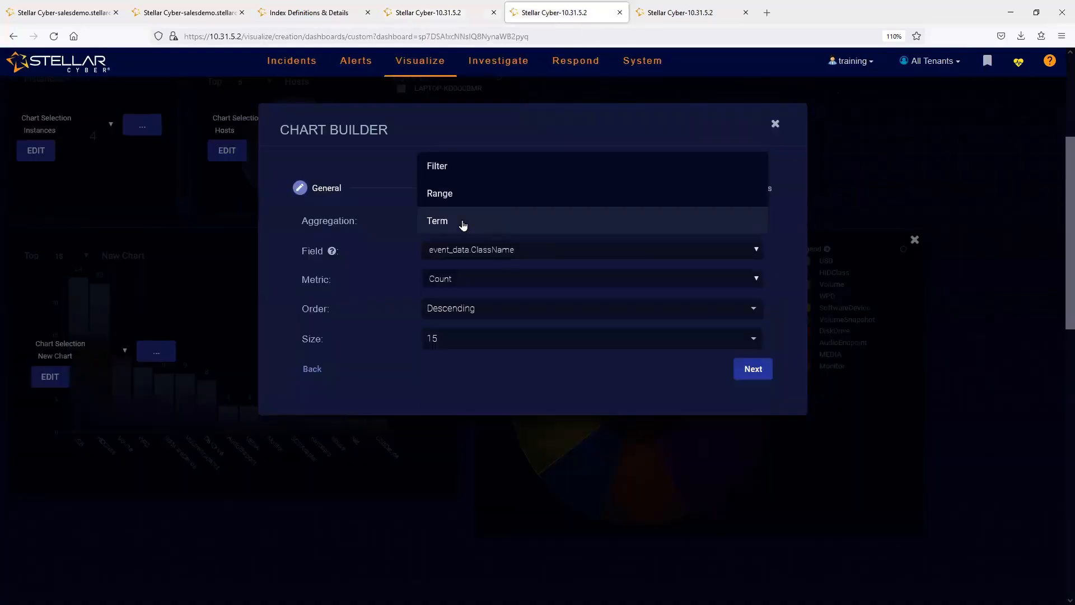
{"action": "left_click", "coordinate": [562, 252]}
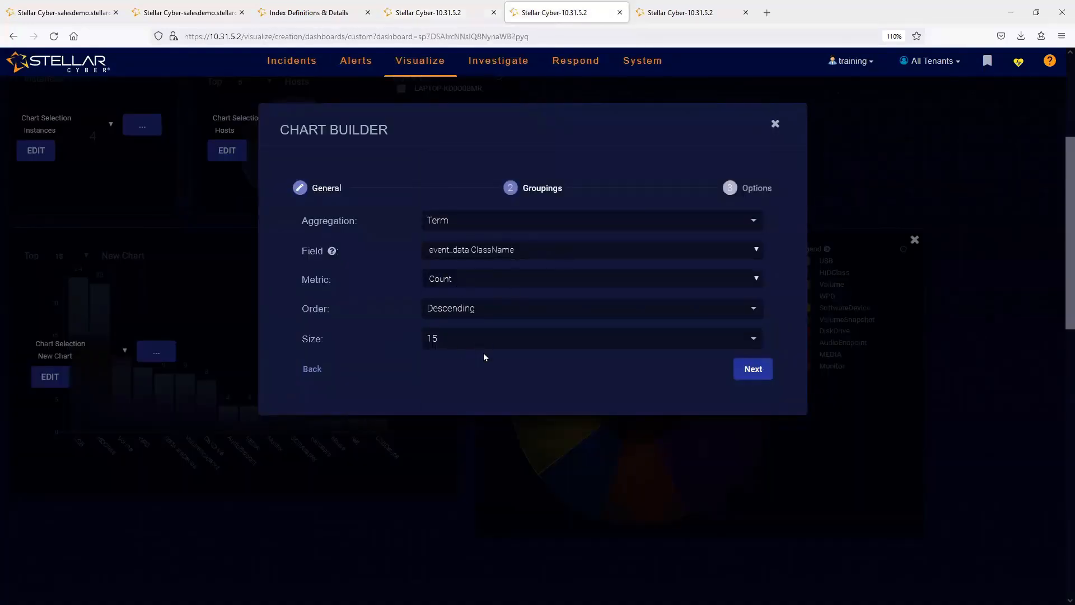
{"action": "left_click", "coordinate": [466, 343]}
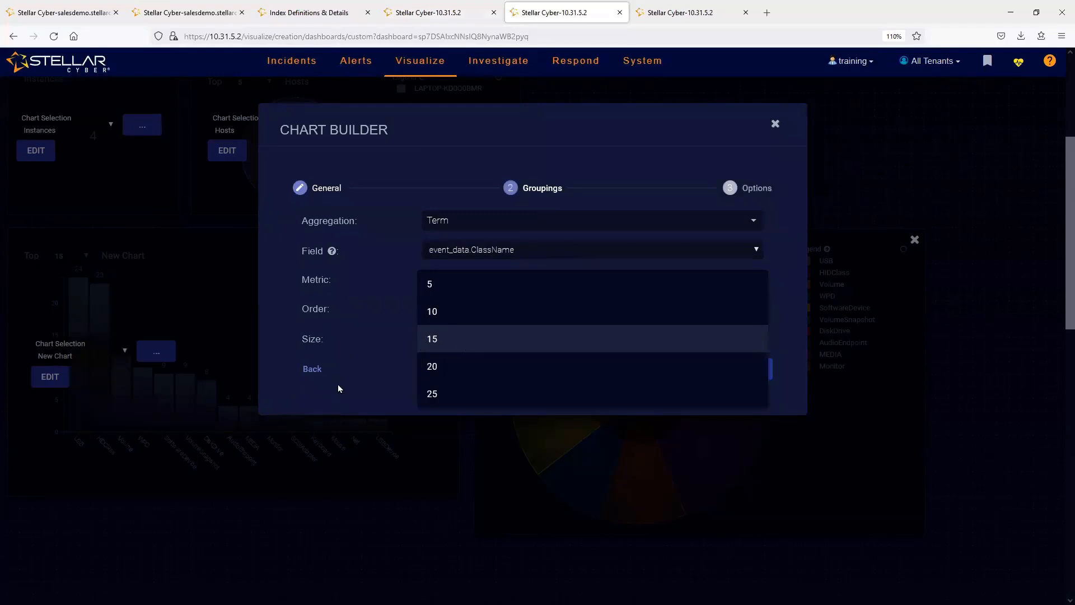
{"action": "left_click", "coordinate": [354, 392]}
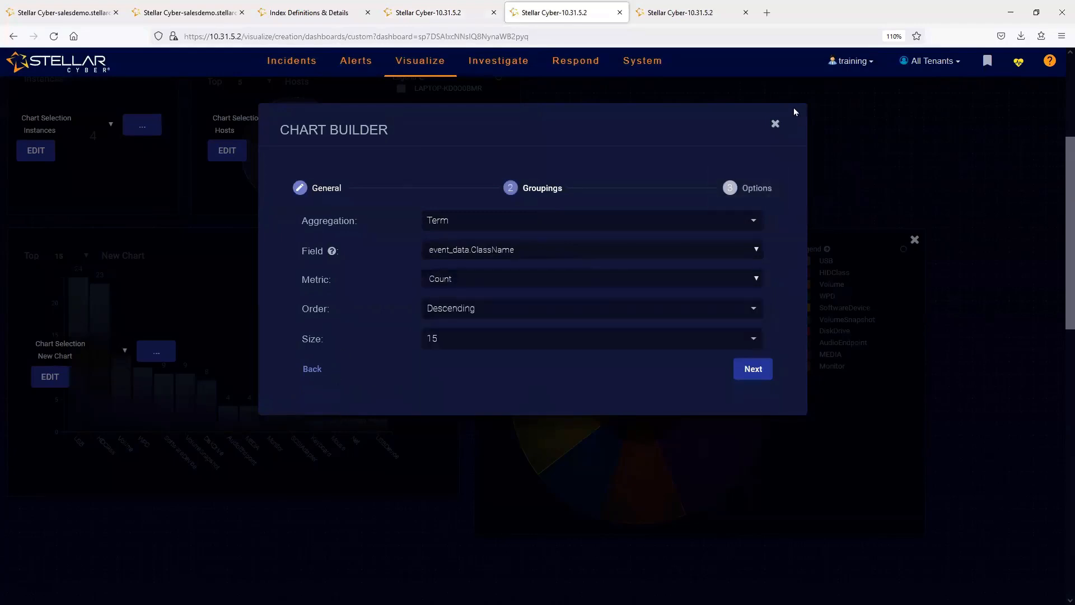
- View New Chart's orientation and axis label options, and close Chart Builder without submitting
{"action": "left_click", "coordinate": [748, 369]}
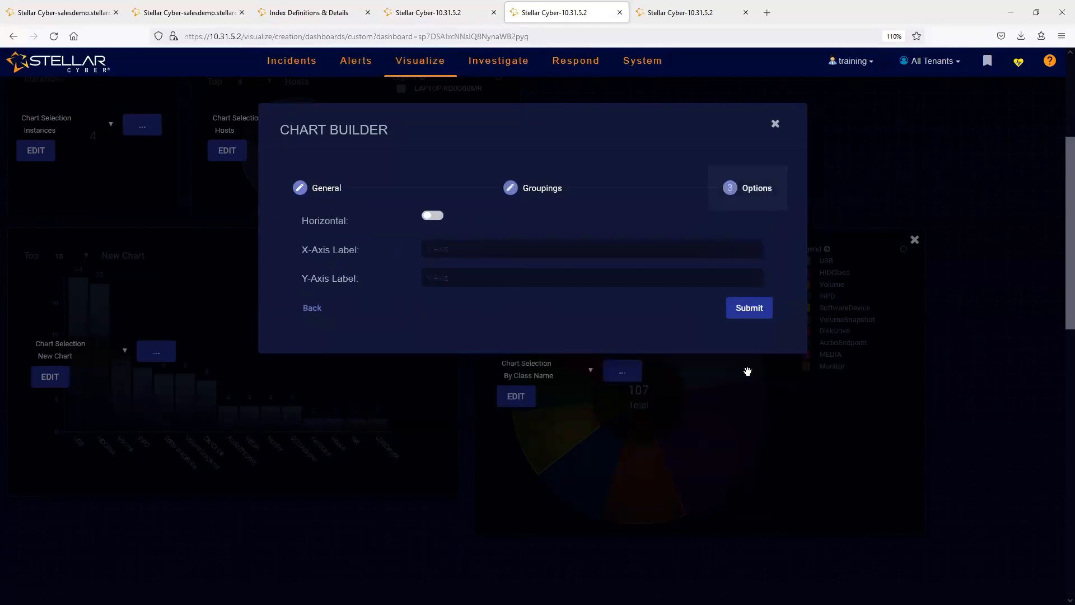
{"action": "left_click", "coordinate": [445, 250]}
{"action": "left_click", "coordinate": [774, 125]}
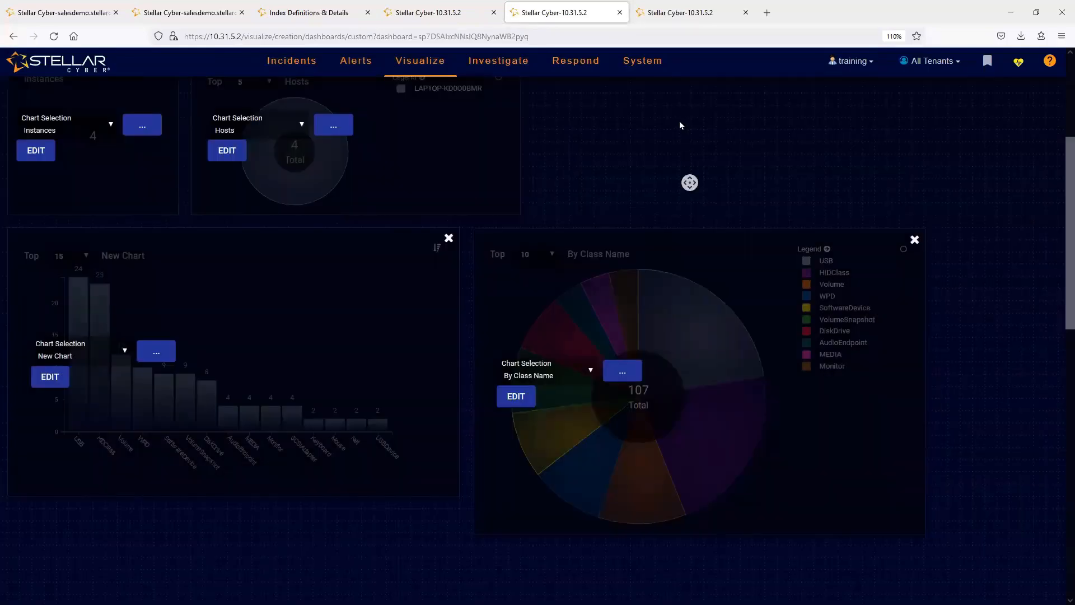
- Cancel editing of the USB Drive Inserted dashboard and inspect the class name bars in New Chart
{"action": "scroll", "coordinate": [689, 180], "scroll_direction": "up", "scroll_amount": 4}
{"action": "left_click", "coordinate": [493, 172]}
{"action": "scroll", "coordinate": [688, 305], "scroll_direction": "down", "scroll_amount": 1}
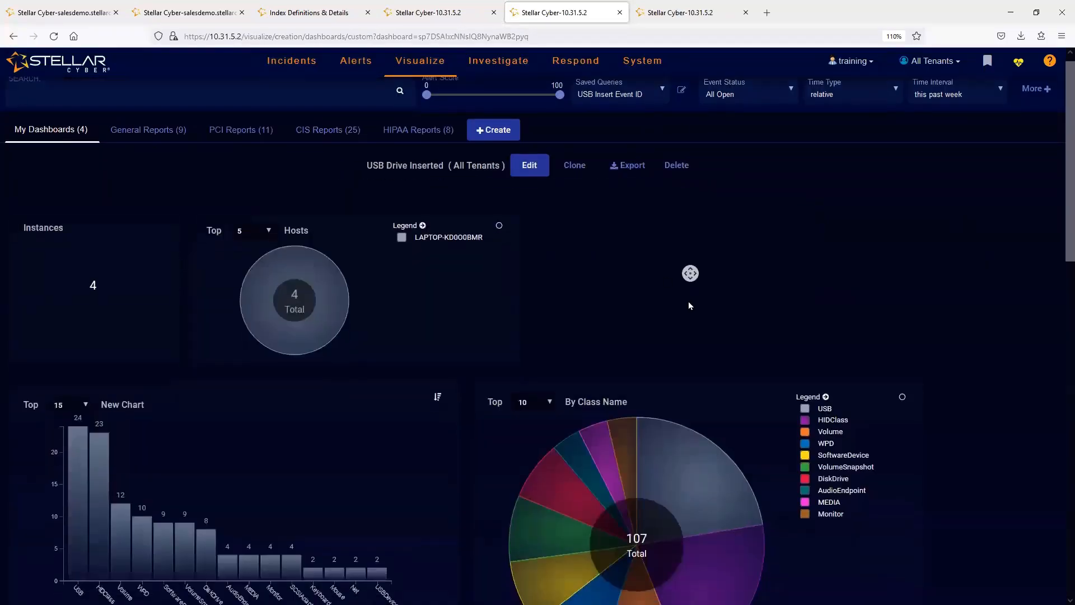
{"action": "scroll", "coordinate": [689, 305], "scroll_direction": "down", "scroll_amount": 1}
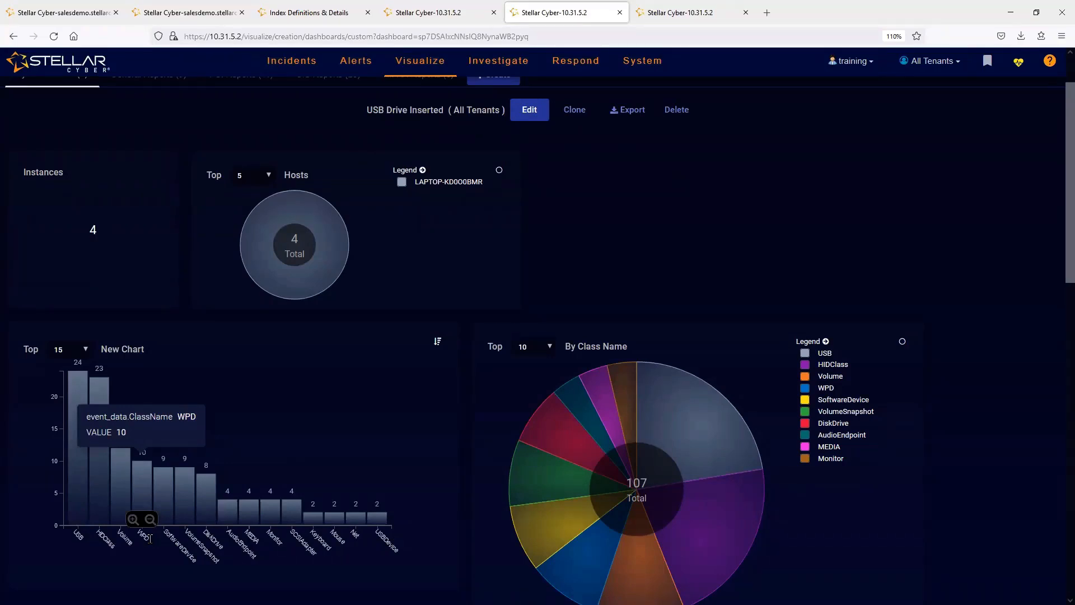
- Set the dashboard's saved query filter to None and check the New Chart and By Class Name charts
{"action": "scroll", "coordinate": [633, 96], "scroll_direction": "up", "scroll_amount": 2}
{"action": "left_click", "coordinate": [625, 104]}
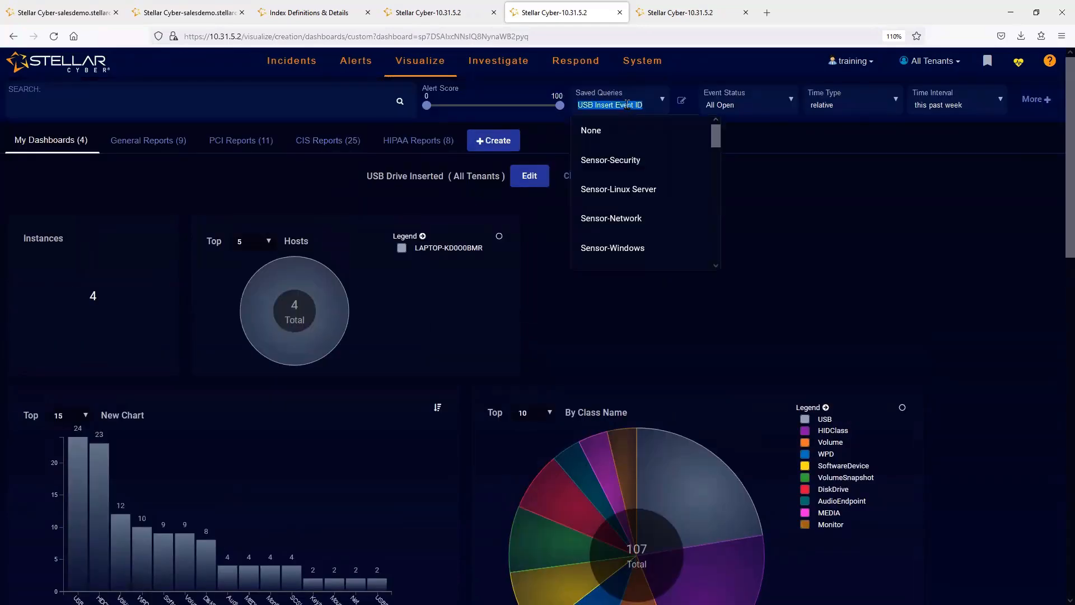
{"action": "left_click", "coordinate": [602, 140]}
{"action": "scroll", "coordinate": [810, 314], "scroll_direction": "down", "scroll_amount": 8}
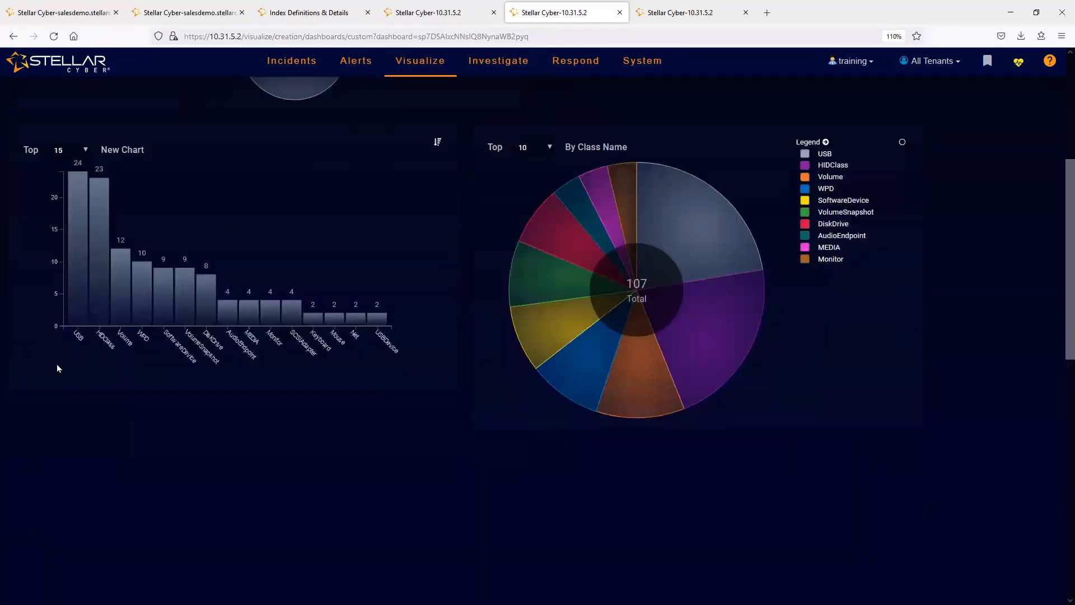
{"action": "scroll", "coordinate": [610, 414], "scroll_direction": "up", "scroll_amount": 8}
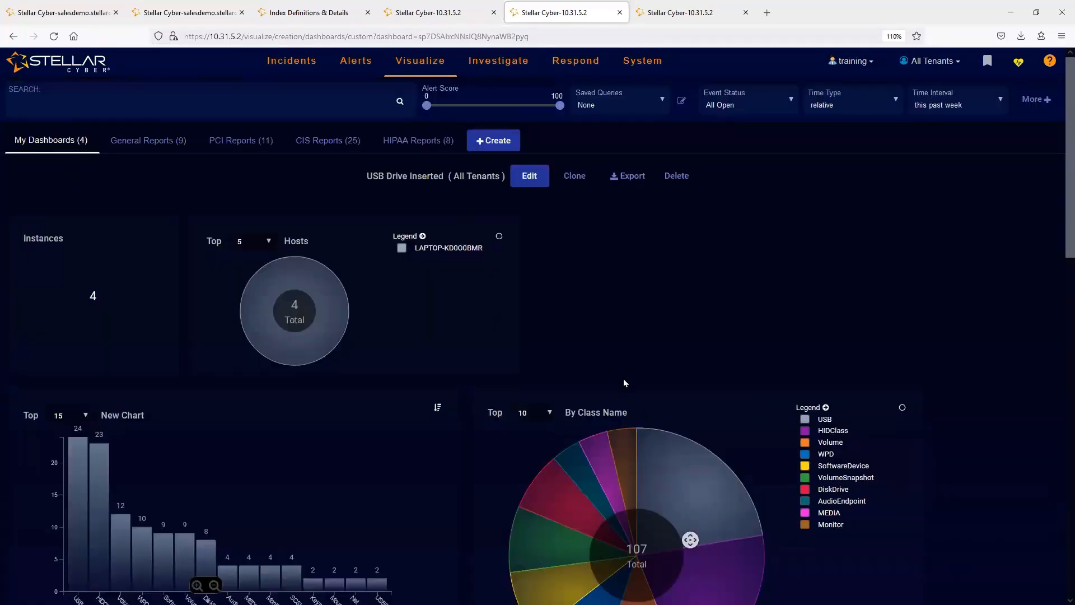
- Apply the saved query USB Insert Event ID to the USB Drive Inserted dashboard
{"action": "left_click", "coordinate": [662, 99]}
{"action": "left_click_drag", "start_coordinate": [716, 137], "coordinate": [724, 293]}
{"action": "left_click", "coordinate": [615, 144]}
- Open the USB Insert Event ID query for editing in Query Builder, review its conditions, and close it without saving
{"action": "left_click", "coordinate": [681, 101]}
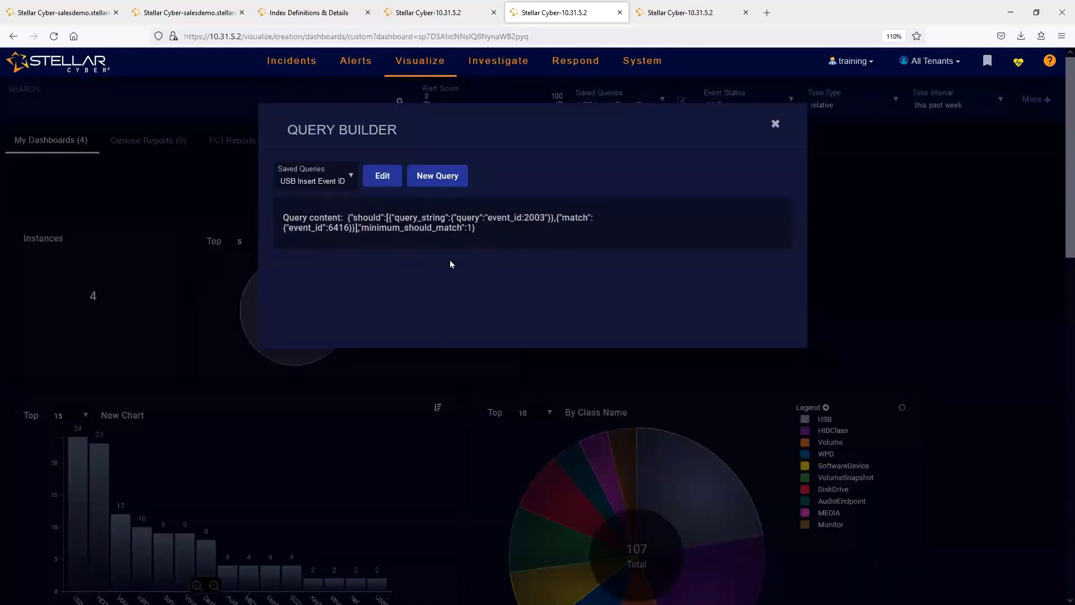
{"action": "left_click", "coordinate": [384, 176]}
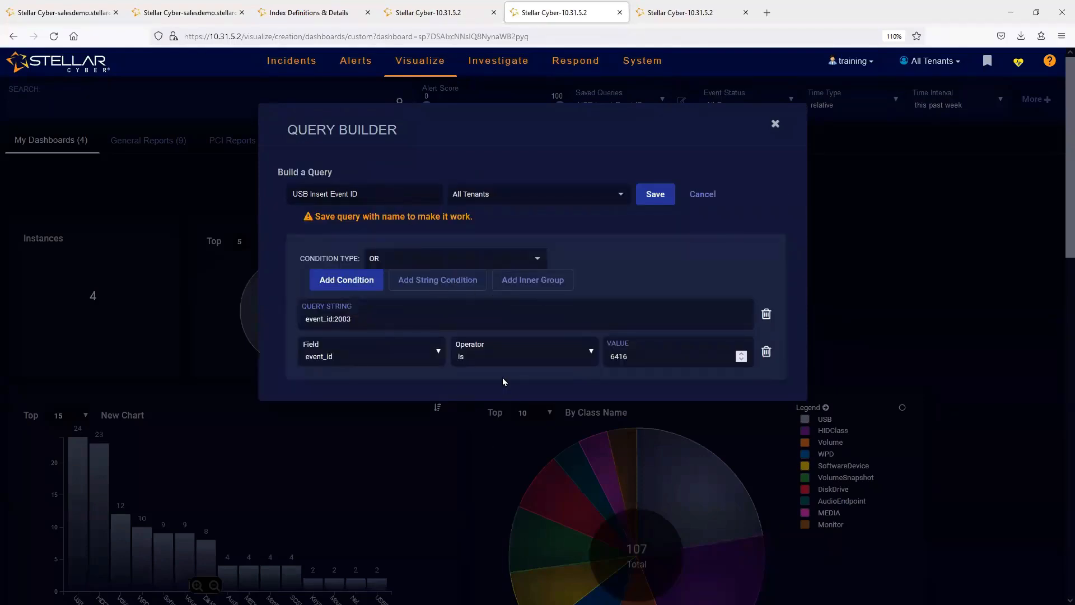
{"action": "left_click", "coordinate": [775, 123]}
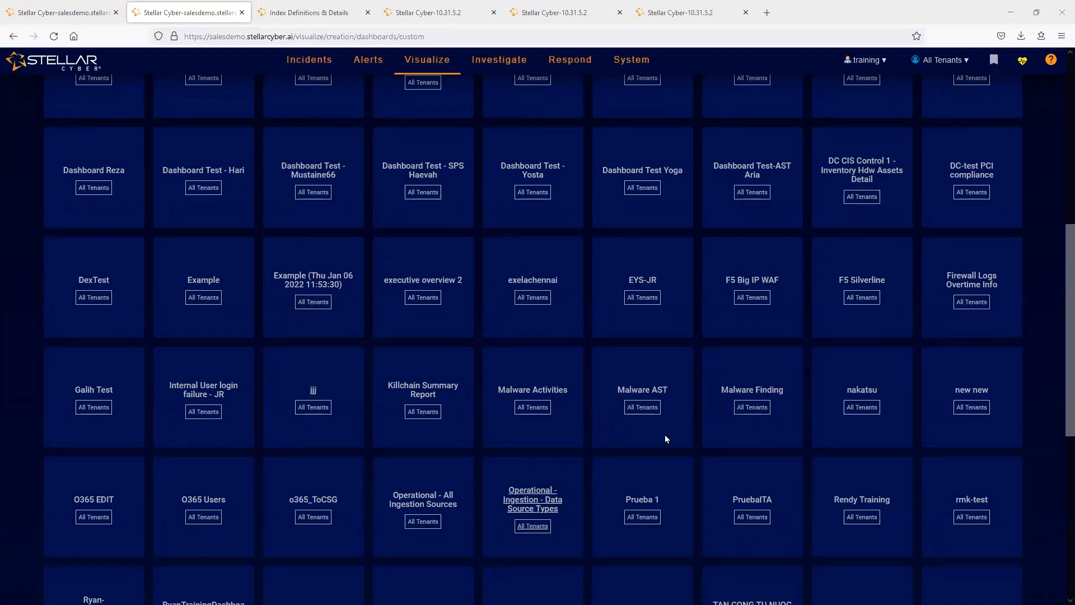
- Open the Threat Hunting Library on the salesdemo instance and browse its predefined views
{"action": "scroll", "coordinate": [1056, 370], "scroll_direction": "down", "scroll_amount": 1}
{"action": "scroll", "coordinate": [1057, 369], "scroll_direction": "up", "scroll_amount": 1}
{"action": "mouse_move", "coordinate": [502, 63]}
{"action": "left_click", "coordinate": [494, 94]}
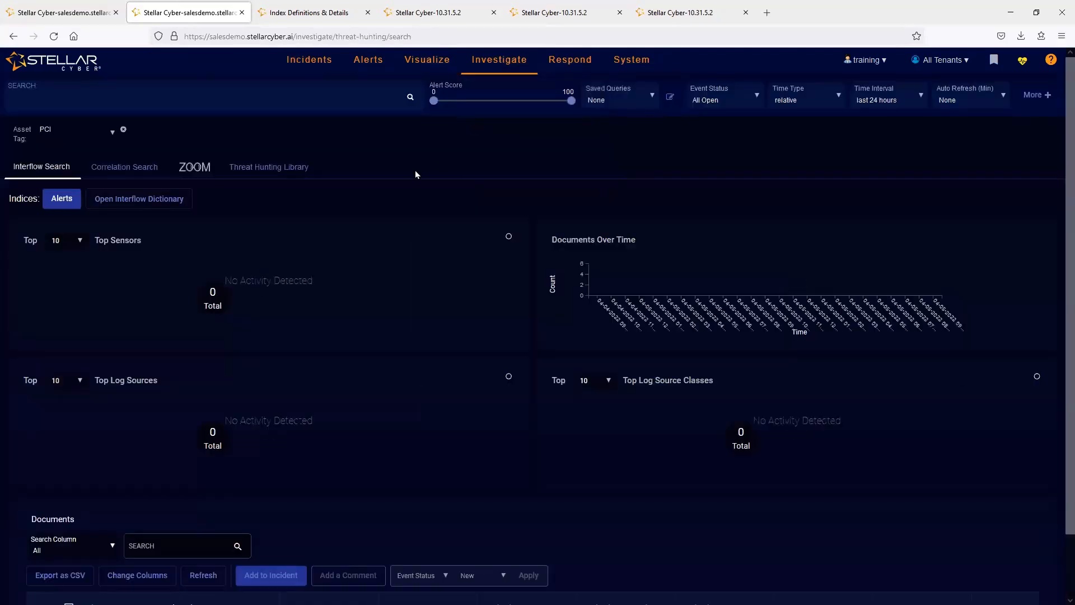
{"action": "left_click", "coordinate": [257, 166]}
{"action": "middle_click", "coordinate": [974, 222]}
{"action": "middle_click", "coordinate": [971, 263]}
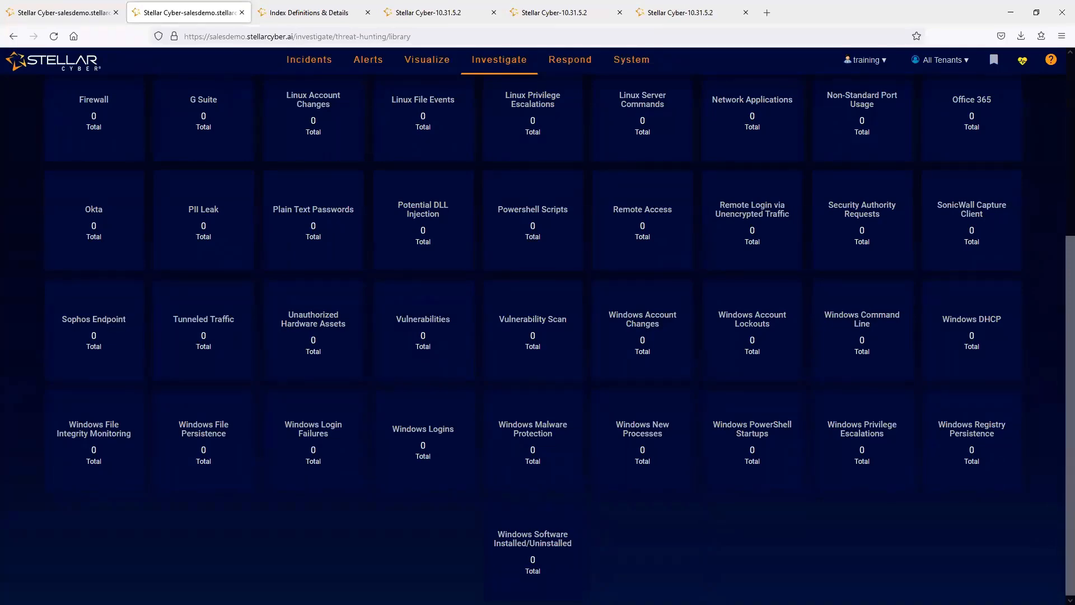
{"action": "scroll", "coordinate": [720, 413], "scroll_direction": "up", "scroll_amount": 5}
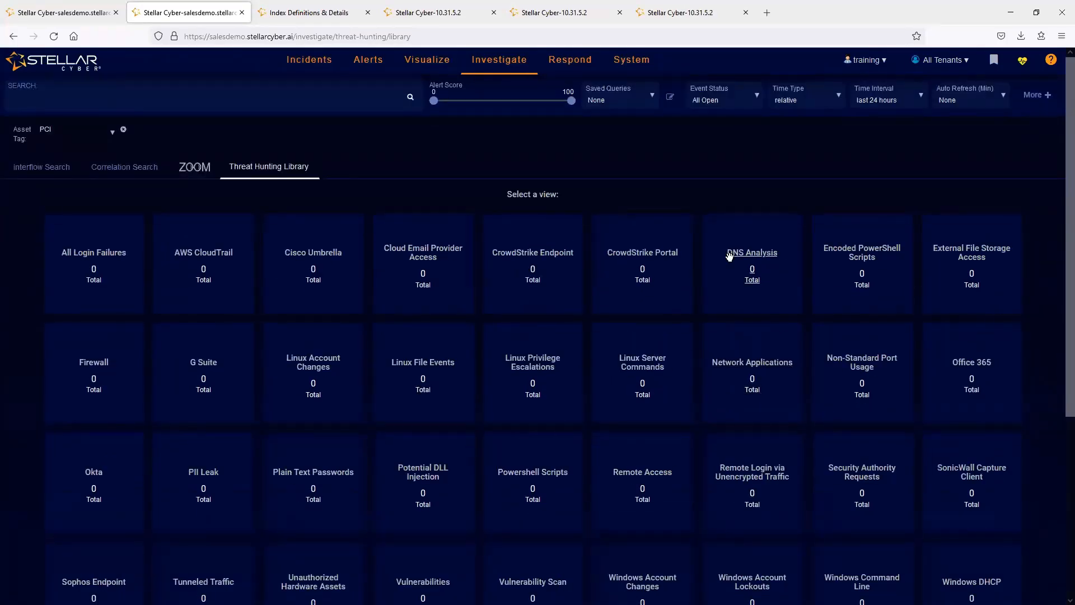
- Remove the PCI asset tag filter from the Threat Hunting Library and review the event totals of its views
{"action": "left_click", "coordinate": [122, 133]}
{"action": "scroll", "coordinate": [771, 527], "scroll_direction": "down", "scroll_amount": 5}
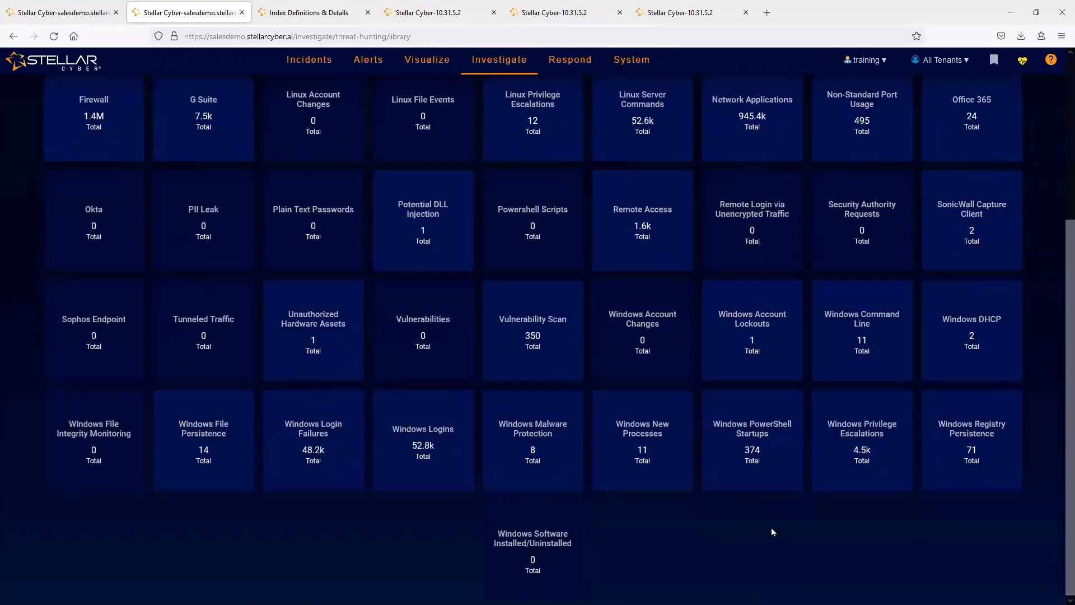
{"action": "scroll", "coordinate": [751, 336], "scroll_direction": "up", "scroll_amount": 4}
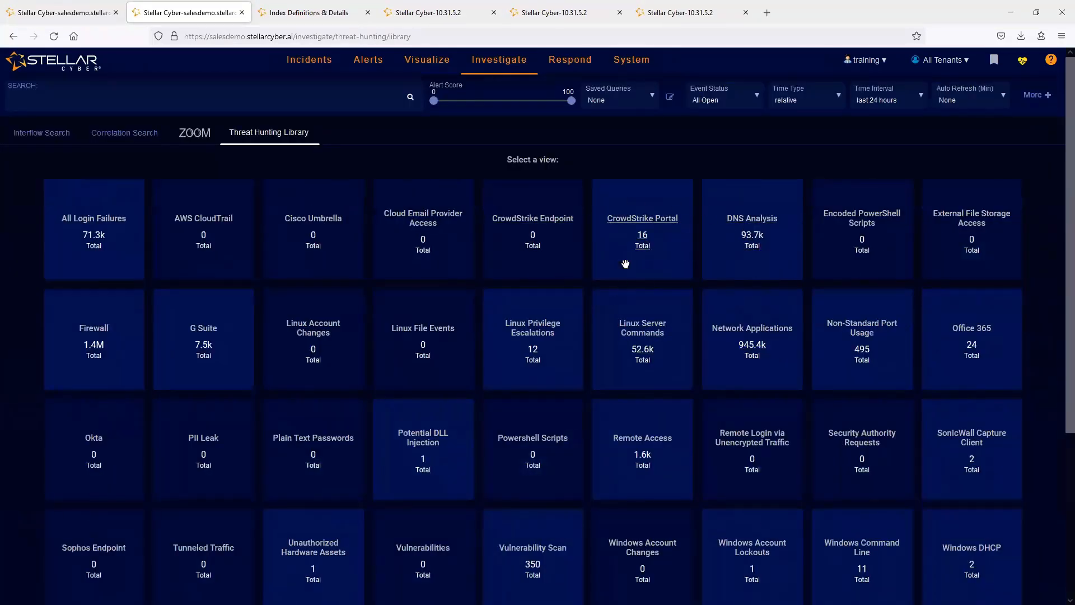
- Open the CrowdStrike Portal view and check its logs over time and top sensors charts
{"action": "left_click", "coordinate": [631, 226]}
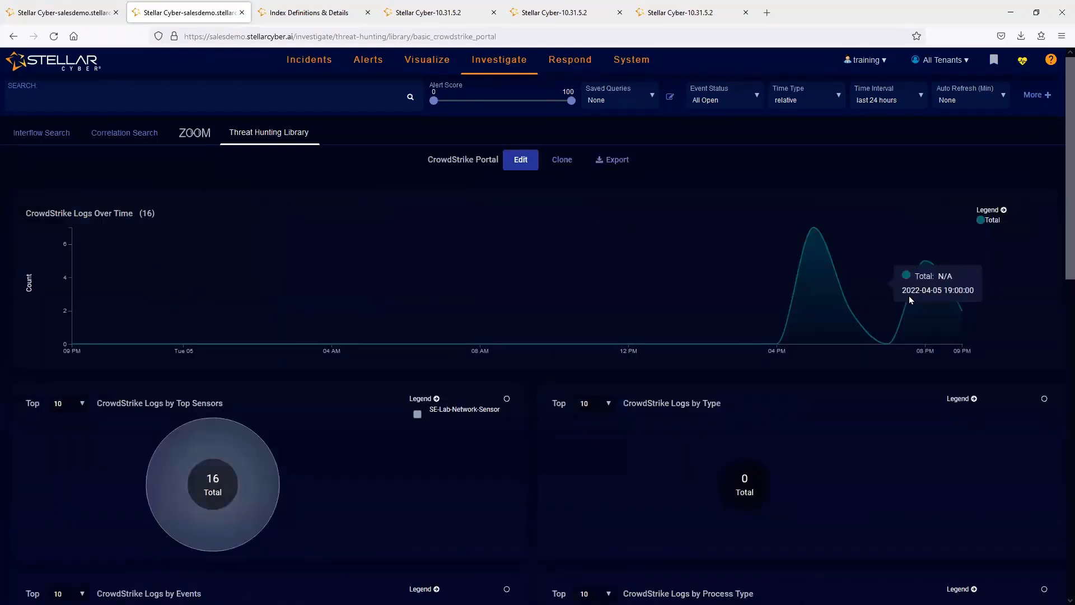
{"action": "scroll", "coordinate": [580, 432], "scroll_direction": "down", "scroll_amount": 1}
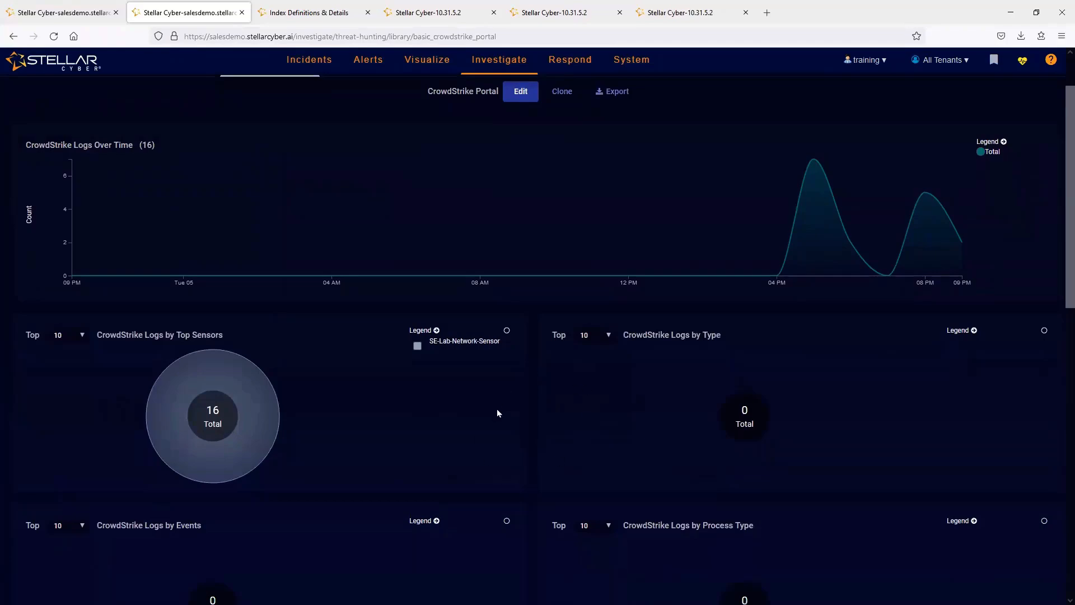
{"action": "scroll", "coordinate": [497, 413], "scroll_direction": "up", "scroll_amount": 1}
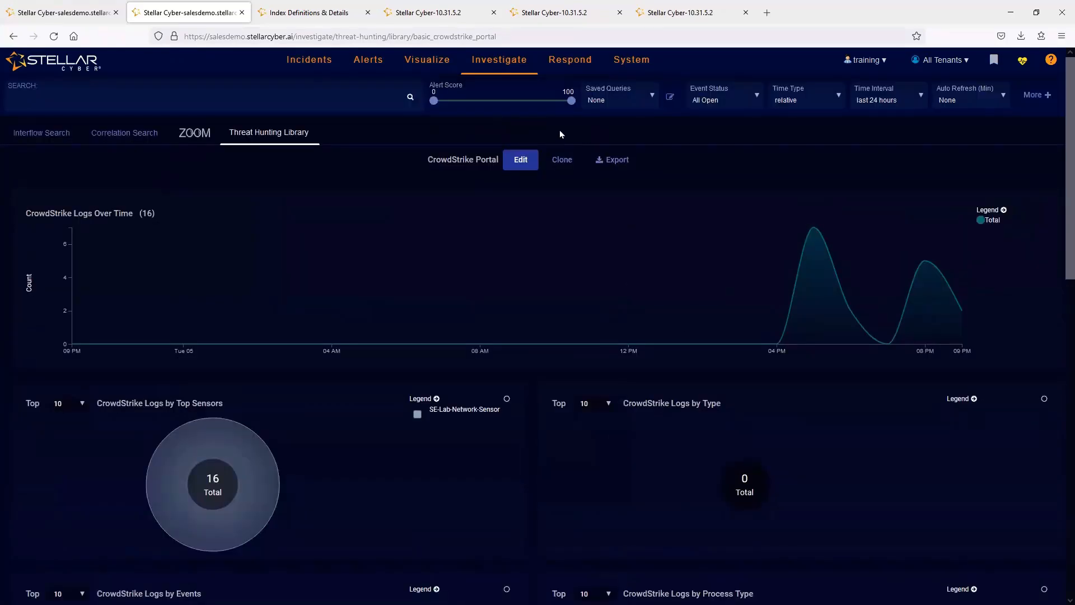
- Switch to the browser tab with the custom F5 Silverline charts and view the dashboard from its beginning
{"action": "left_click", "coordinate": [442, 16]}
{"action": "left_click", "coordinate": [308, 11]}
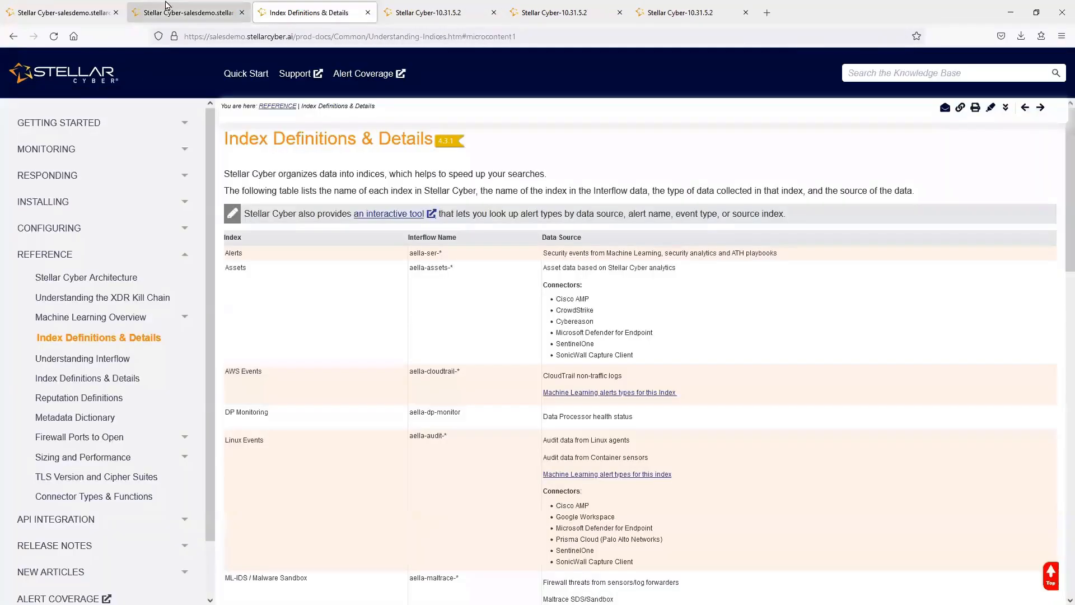
{"action": "left_click", "coordinate": [165, 7]}
{"action": "left_click", "coordinate": [61, 12]}
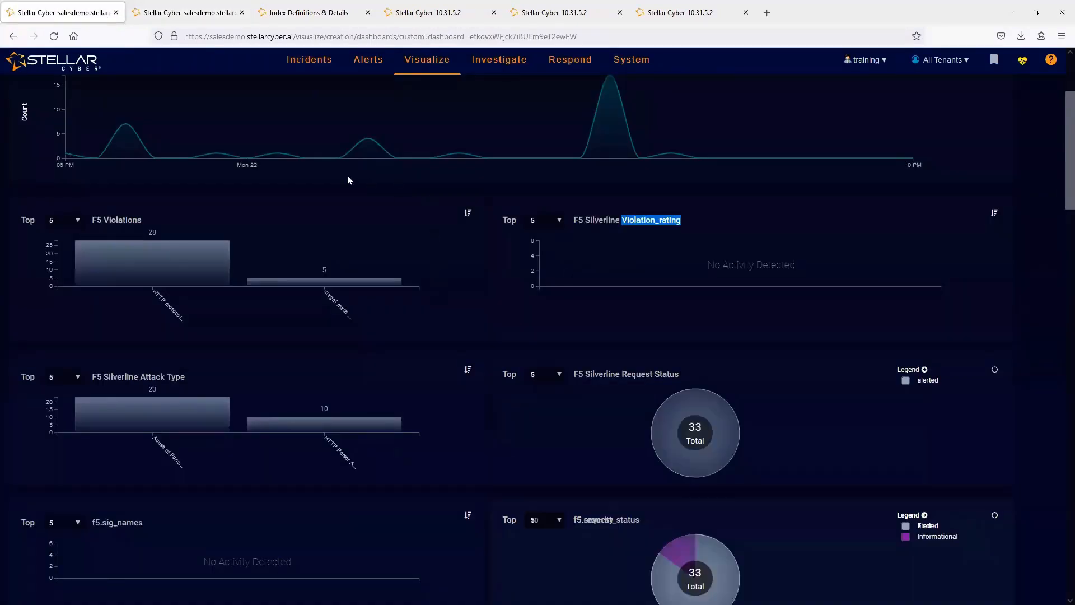
{"action": "scroll", "coordinate": [369, 184], "scroll_direction": "up", "scroll_amount": 2}
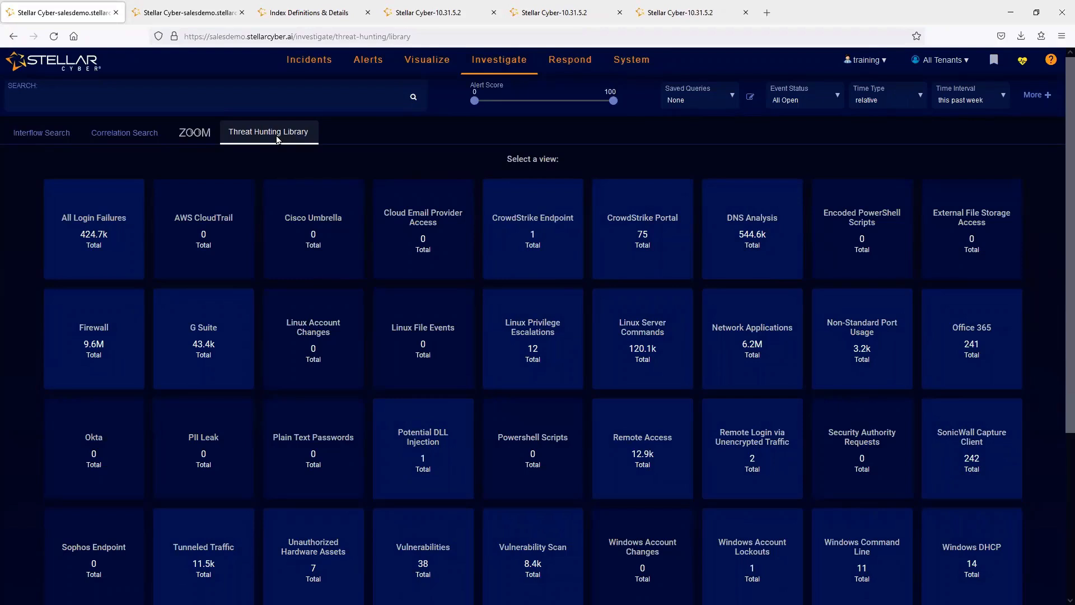
- Open the CrowdStrike Portal view from this tab's library and examine its charts by sensor, type, event, process type, user and destination
{"action": "left_click", "coordinate": [639, 236]}
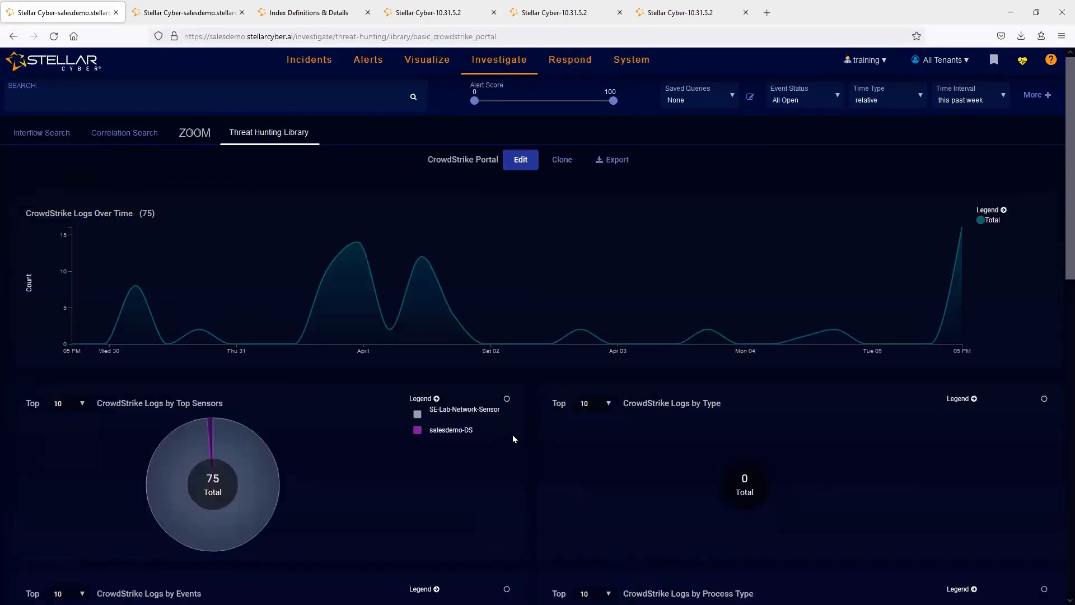
{"action": "scroll", "coordinate": [525, 448], "scroll_direction": "down", "scroll_amount": 3}
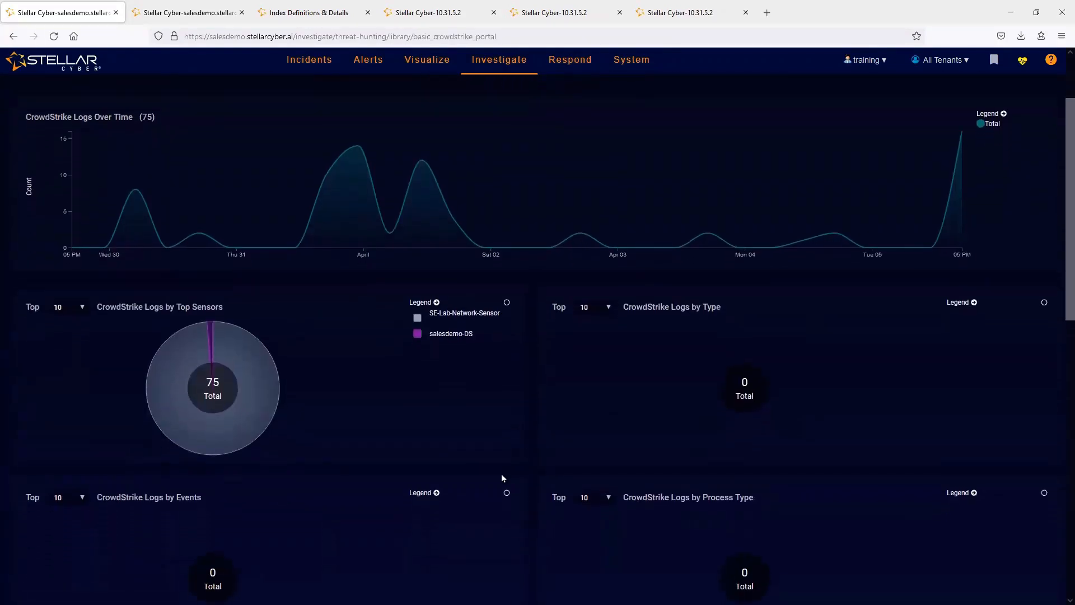
{"action": "middle_click", "coordinate": [567, 357]}
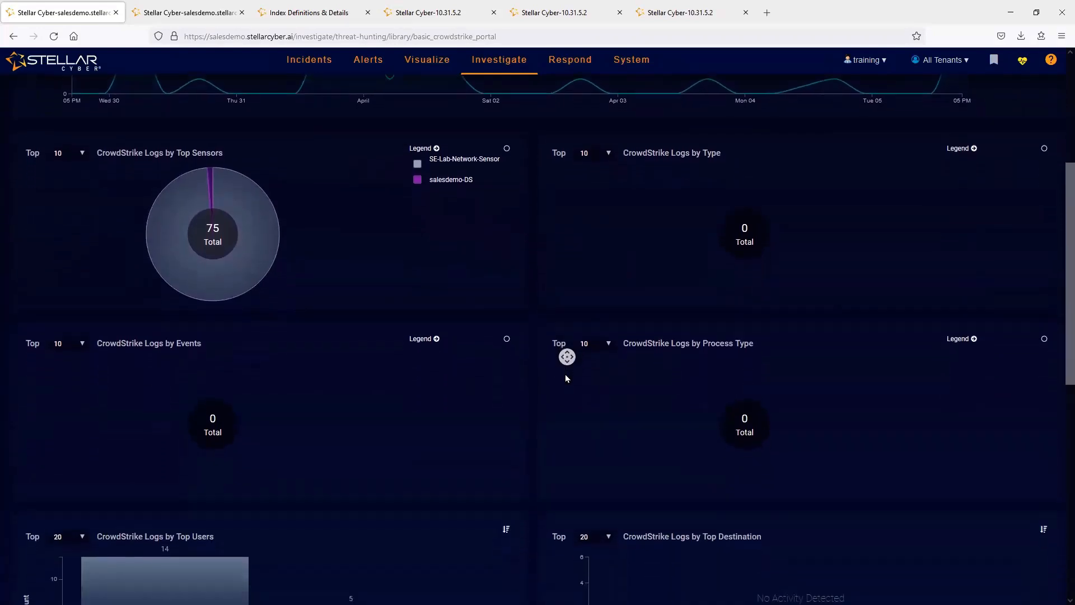
{"action": "middle_click", "coordinate": [566, 375]}
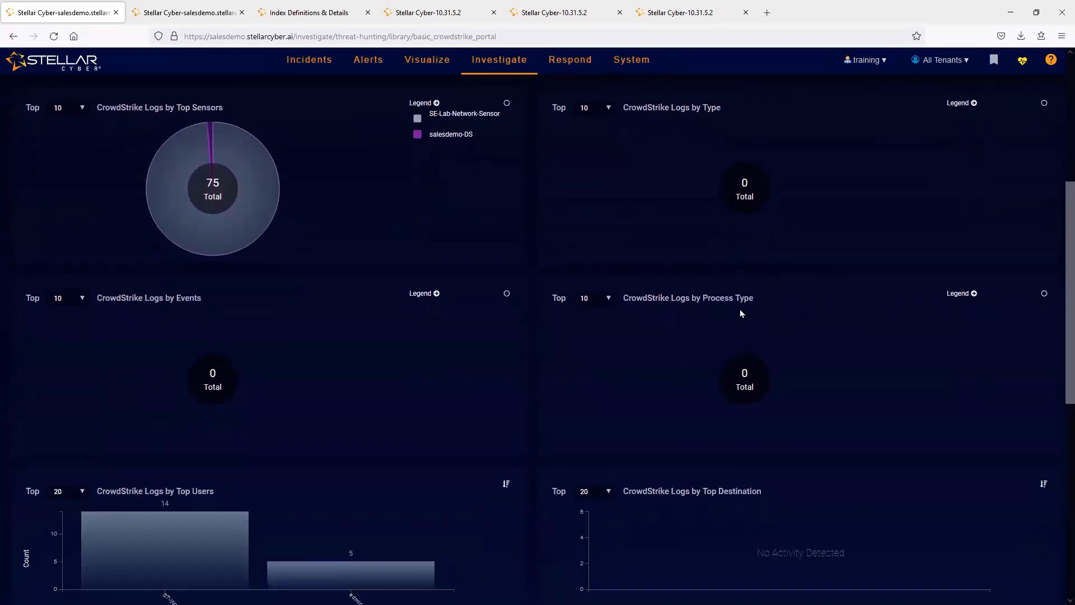
{"action": "middle_click", "coordinate": [524, 364]}
{"action": "middle_click", "coordinate": [532, 428]}
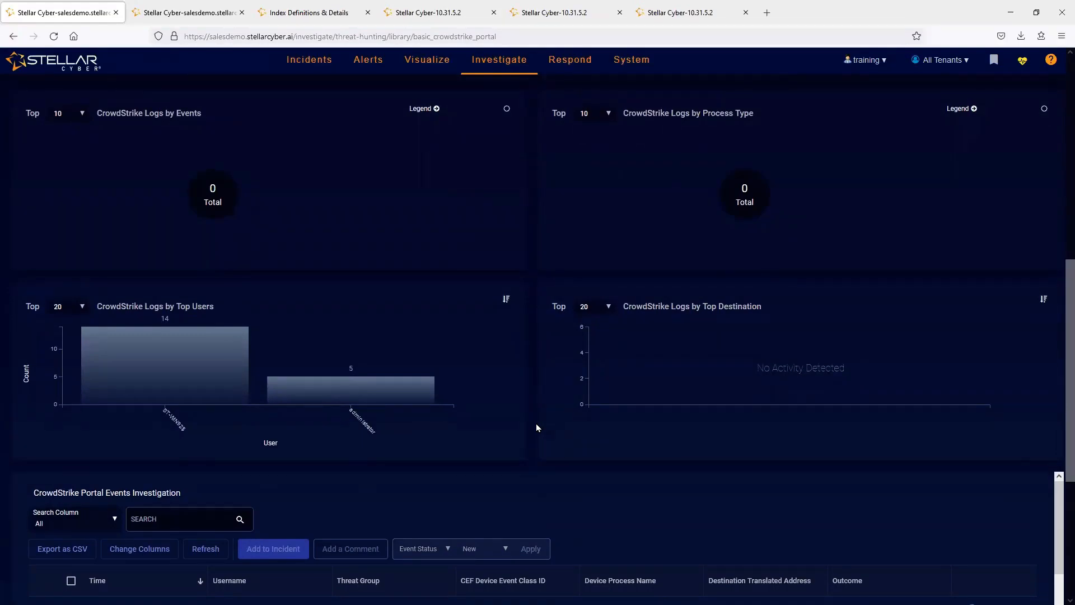
{"action": "middle_click", "coordinate": [535, 424]}
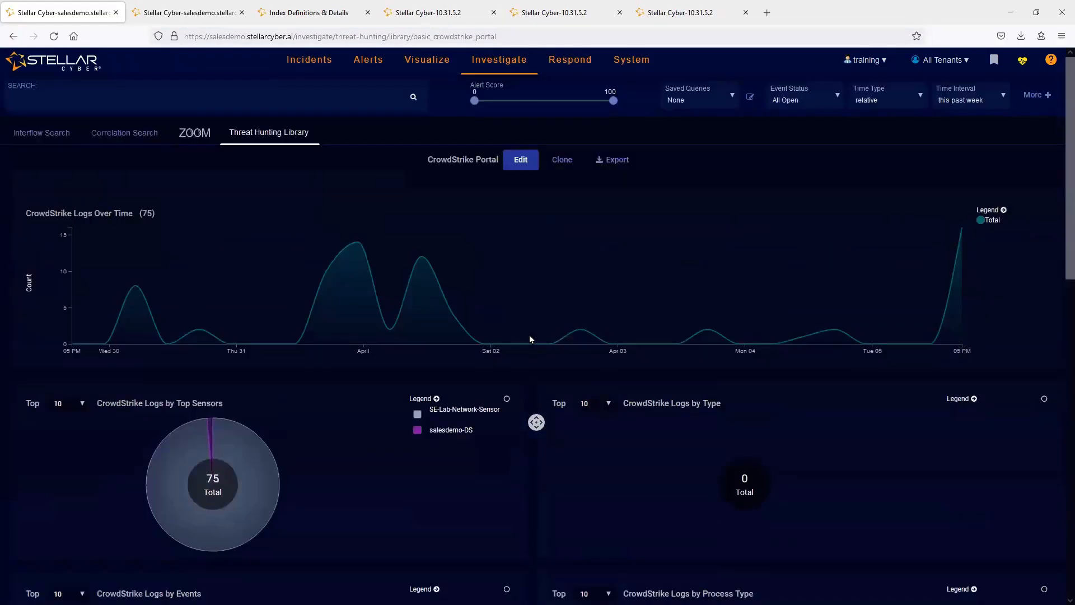
{"action": "middle_click", "coordinate": [529, 334]}
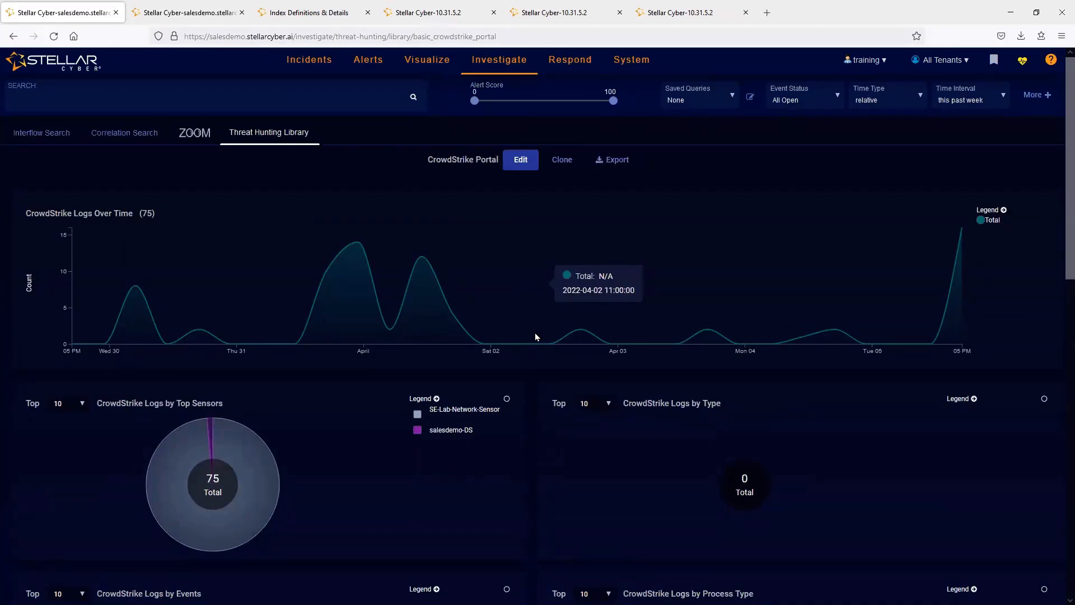